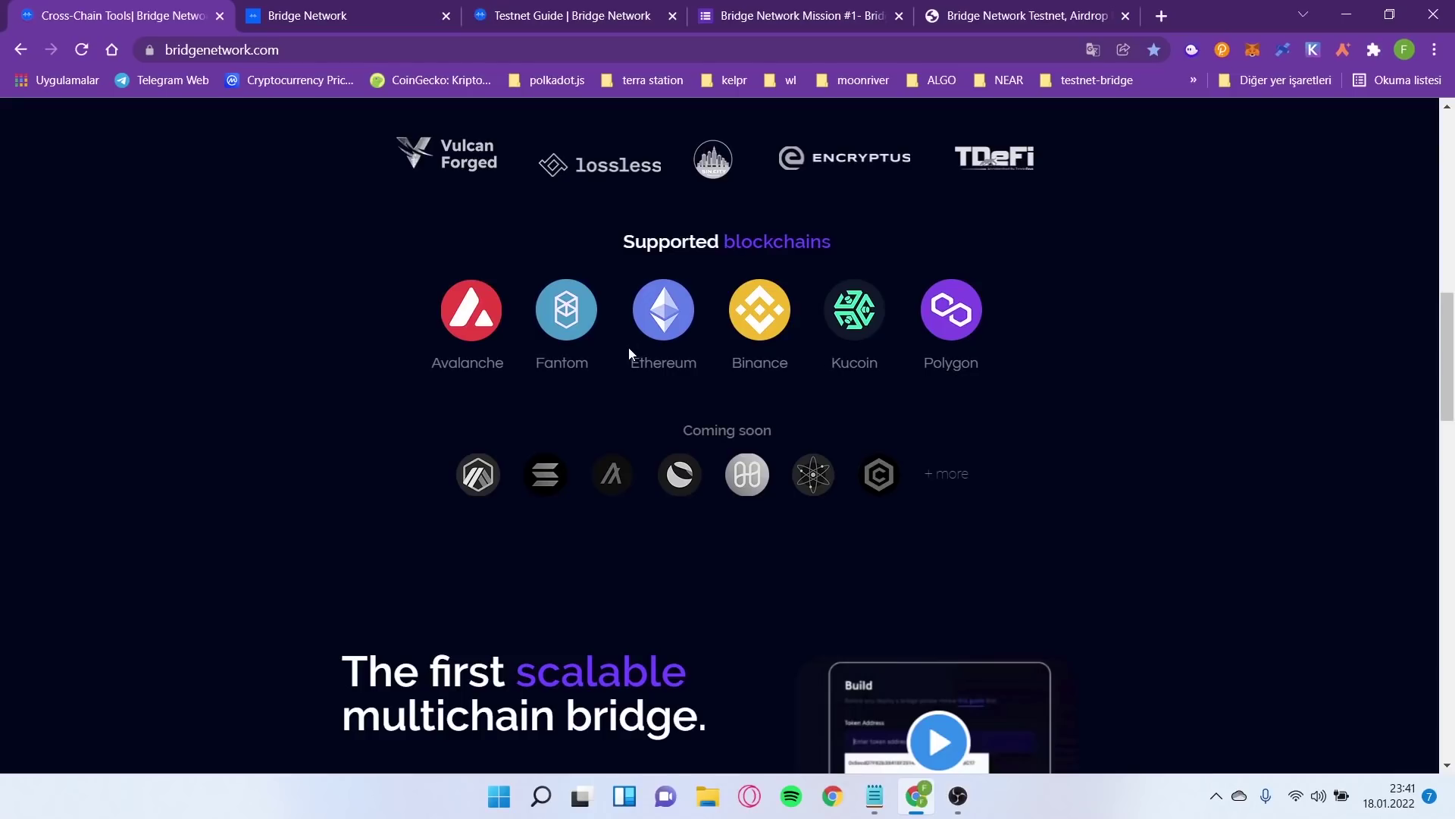
- Look over the Bridge Network home page and transfer page, and open the Testnet Guide's section on adding a testnet to the wallet
scroll(629, 353, "up", 5)
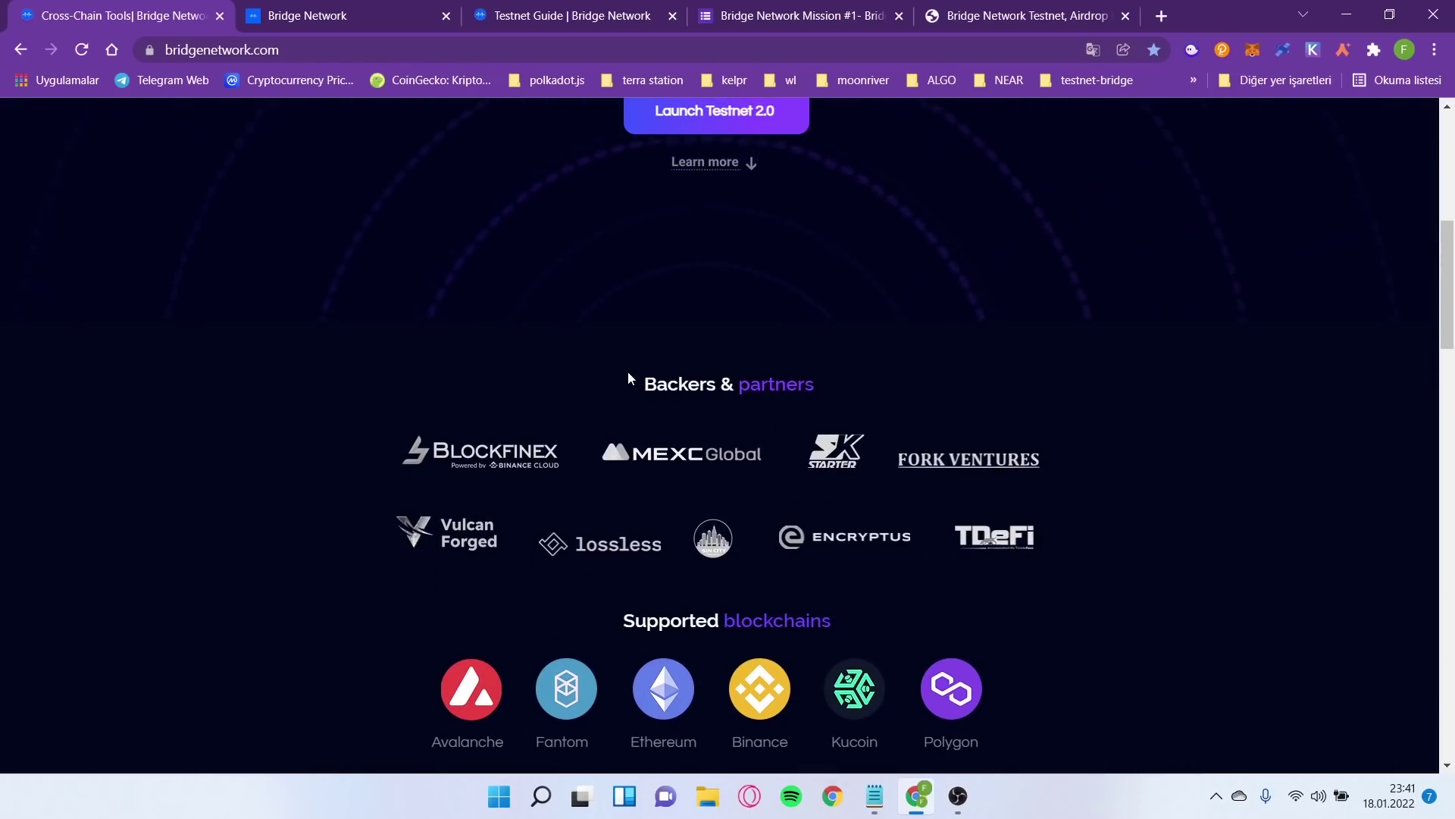
scroll(627, 370, "up", 8)
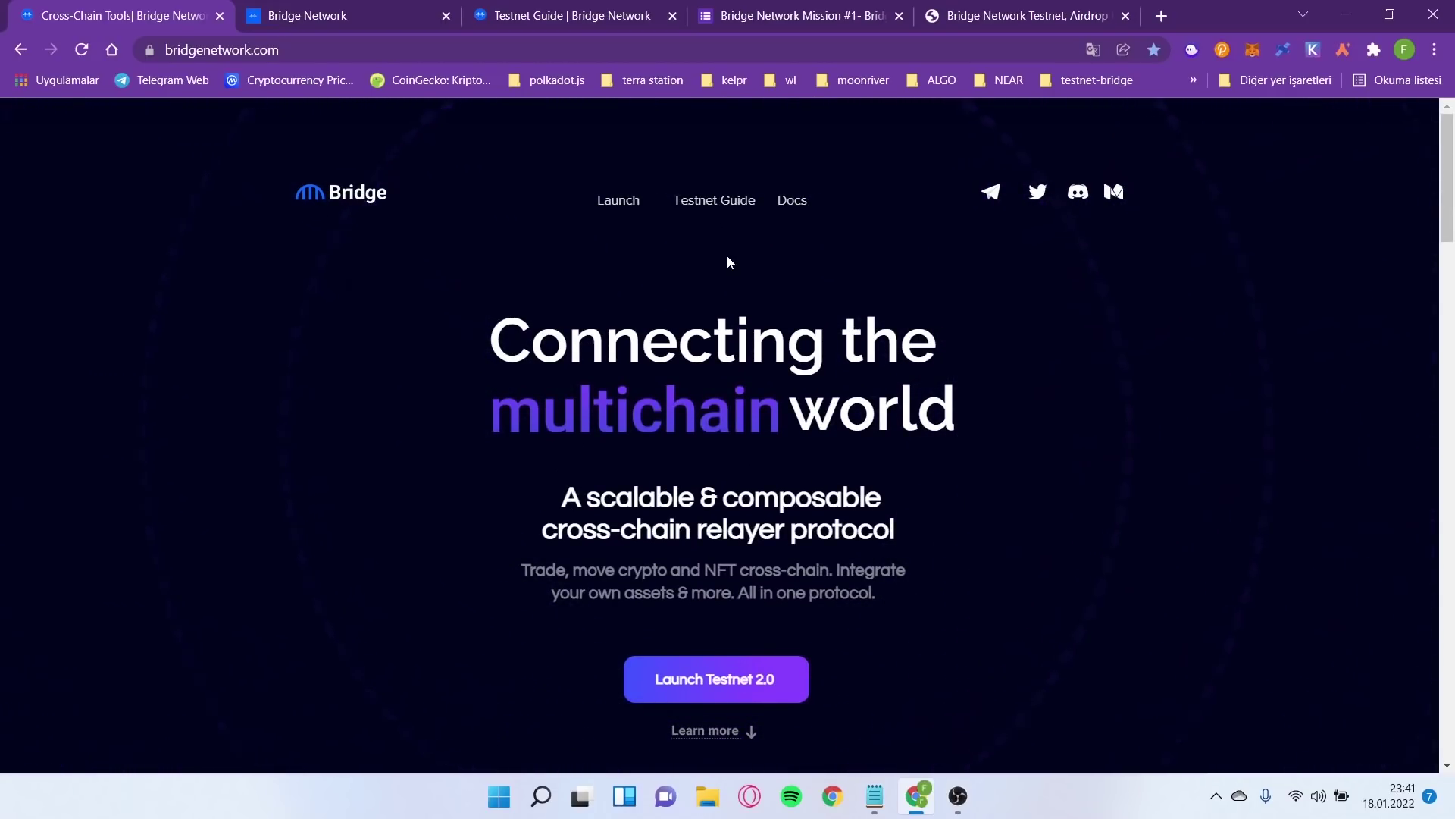
left_click(739, 203)
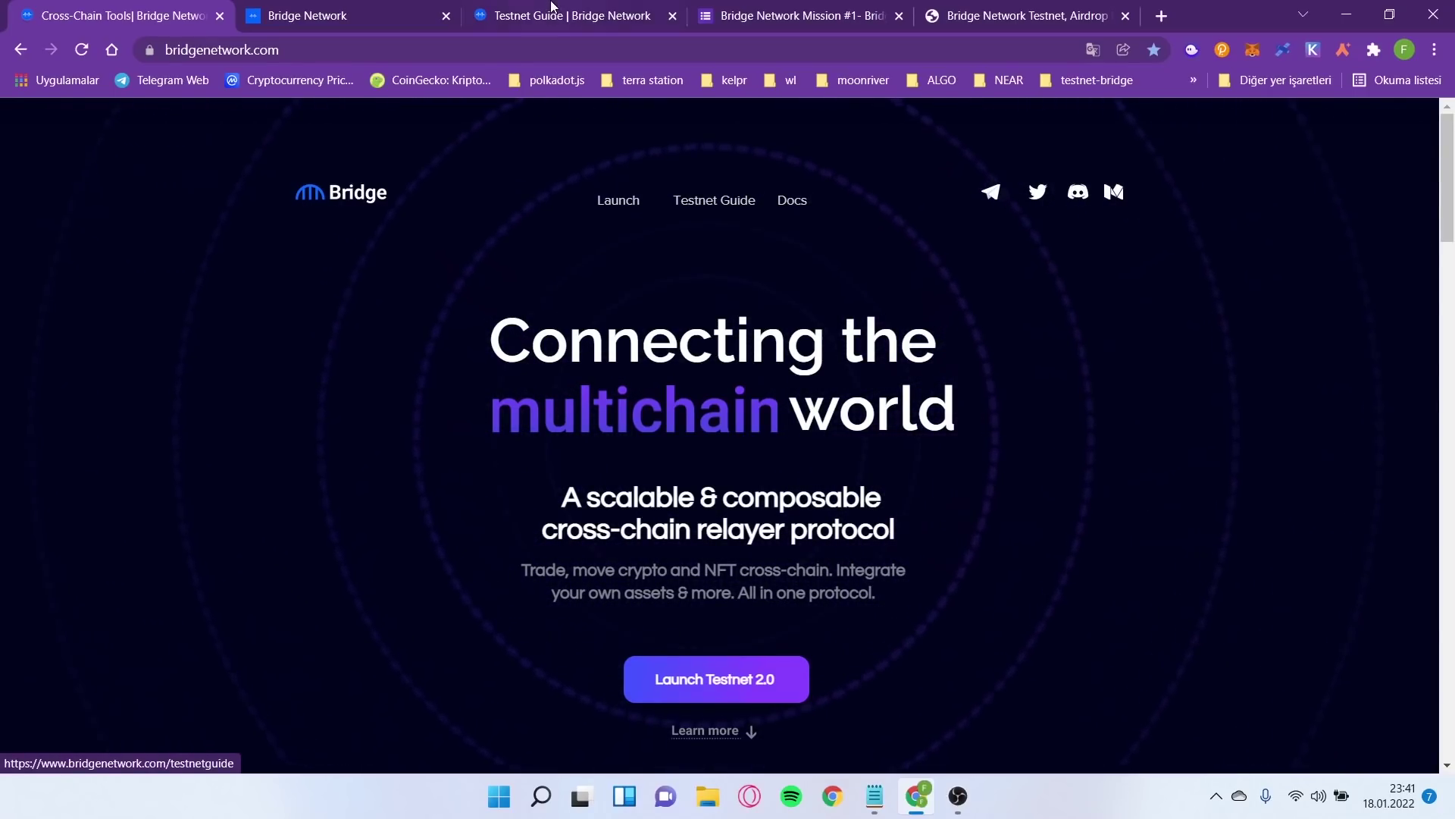
scroll(645, 283, "up", 20)
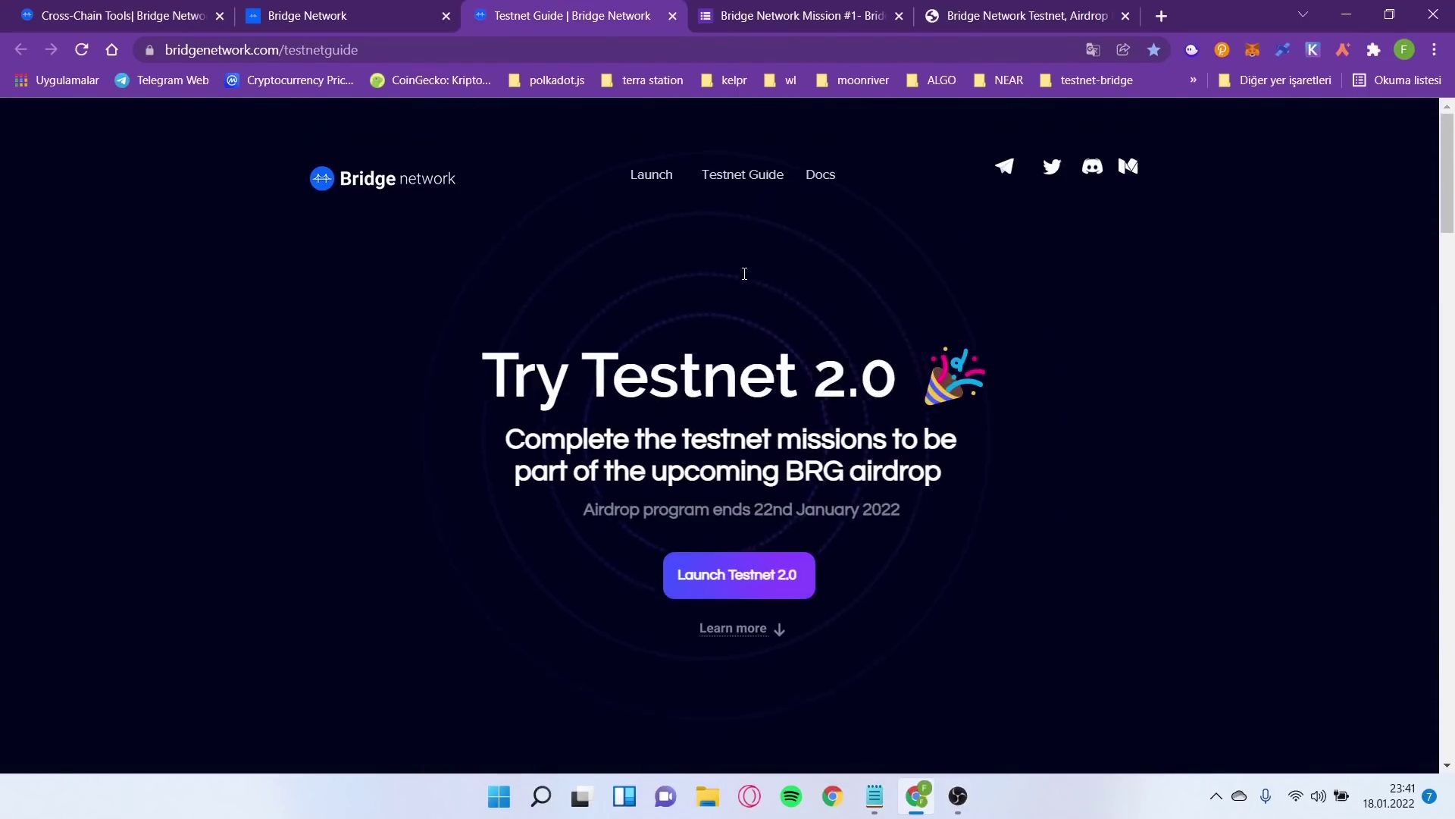
scroll(784, 379, "down", 6)
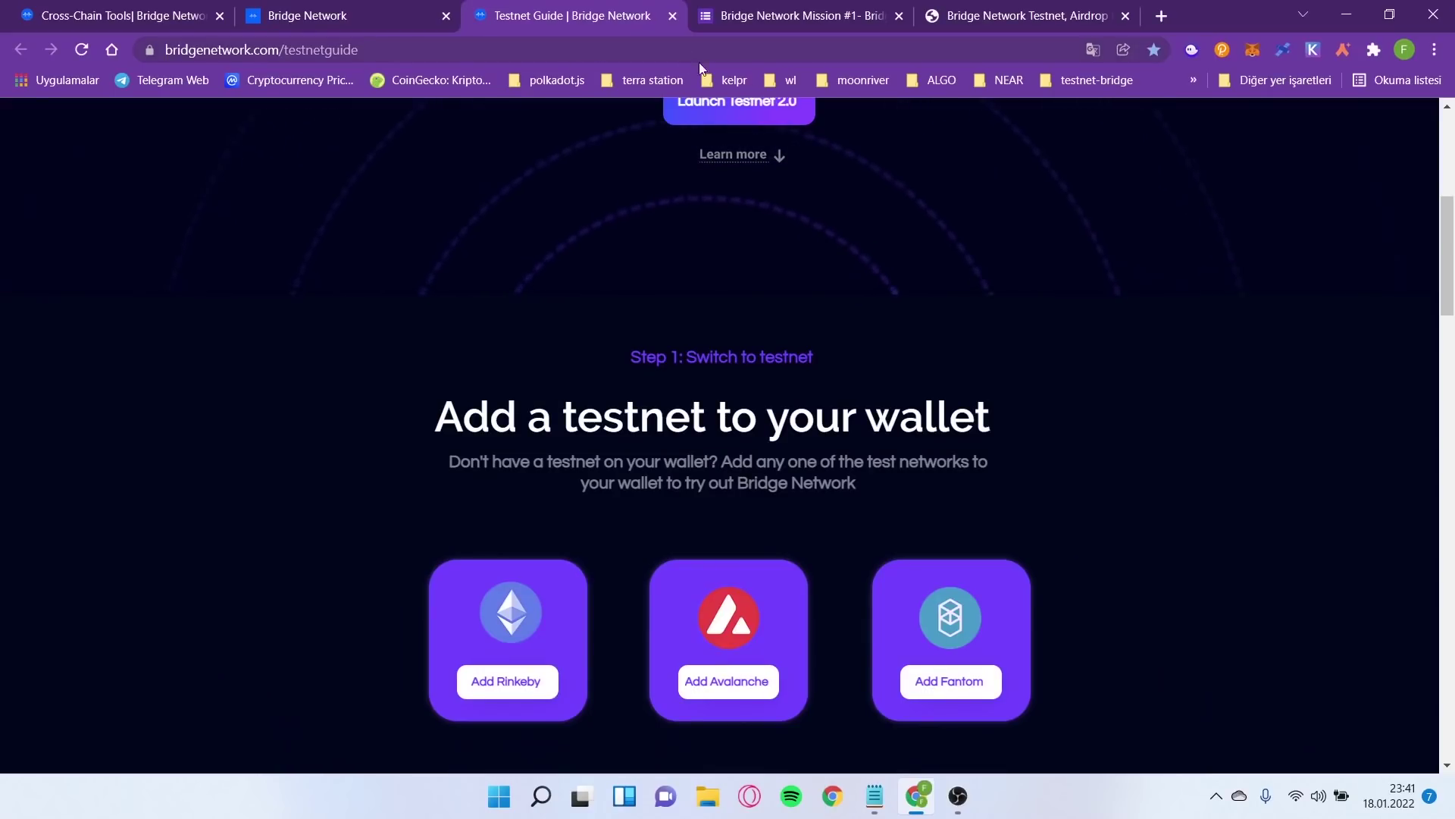
scroll(834, 393, "down", 2)
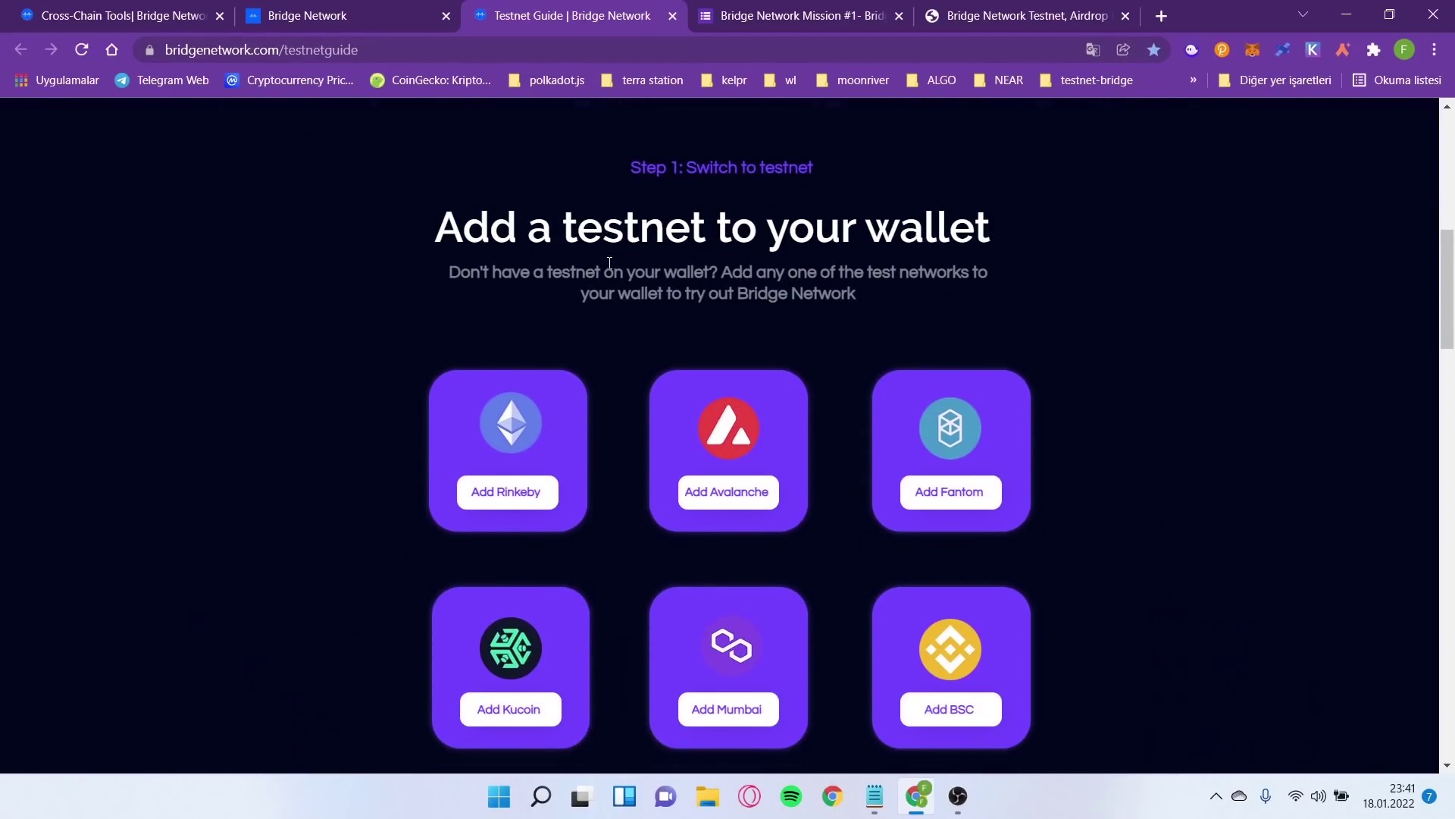
scroll(598, 258, "down", 1)
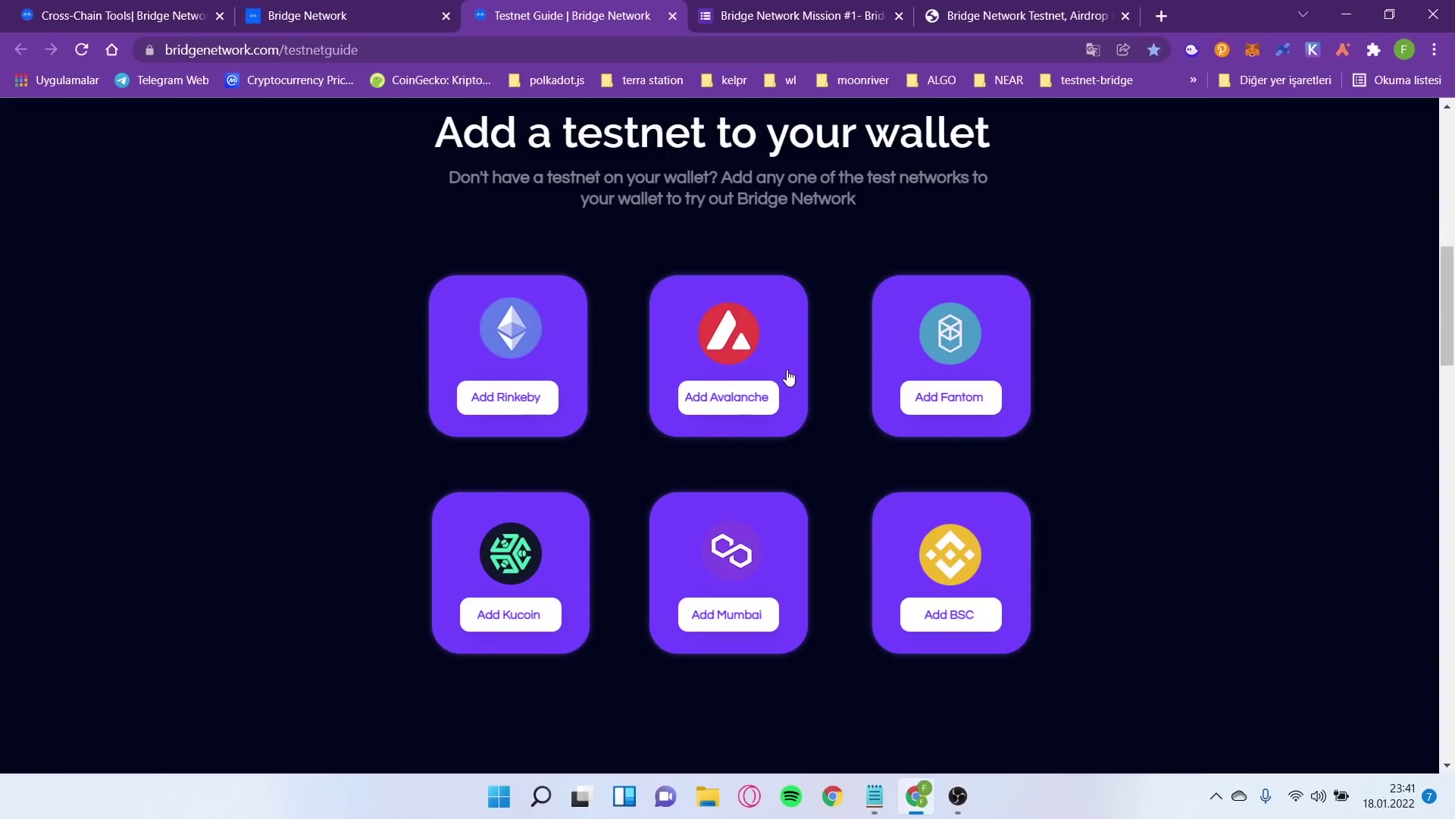
left_click(377, 7)
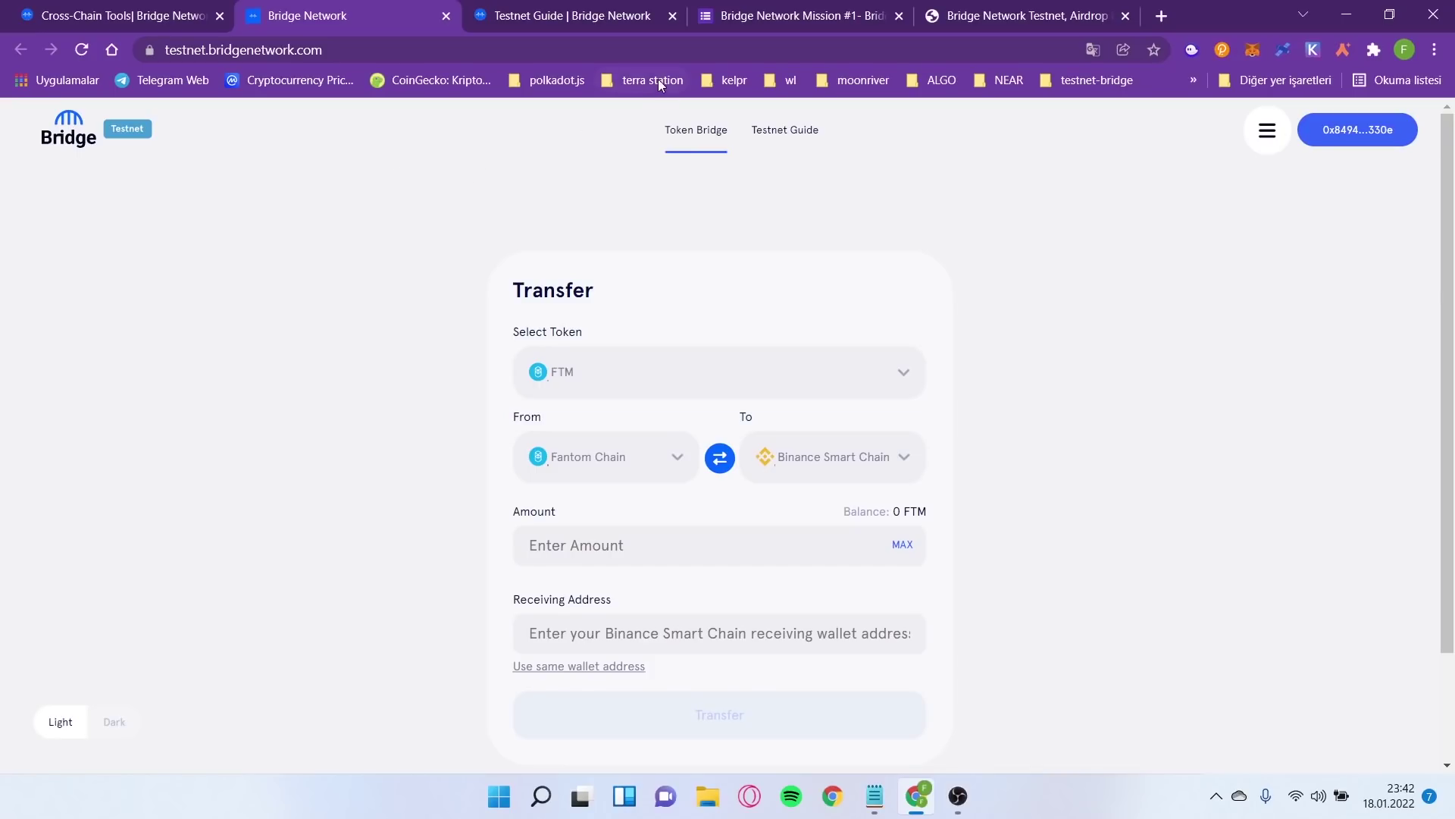
left_click(609, 16)
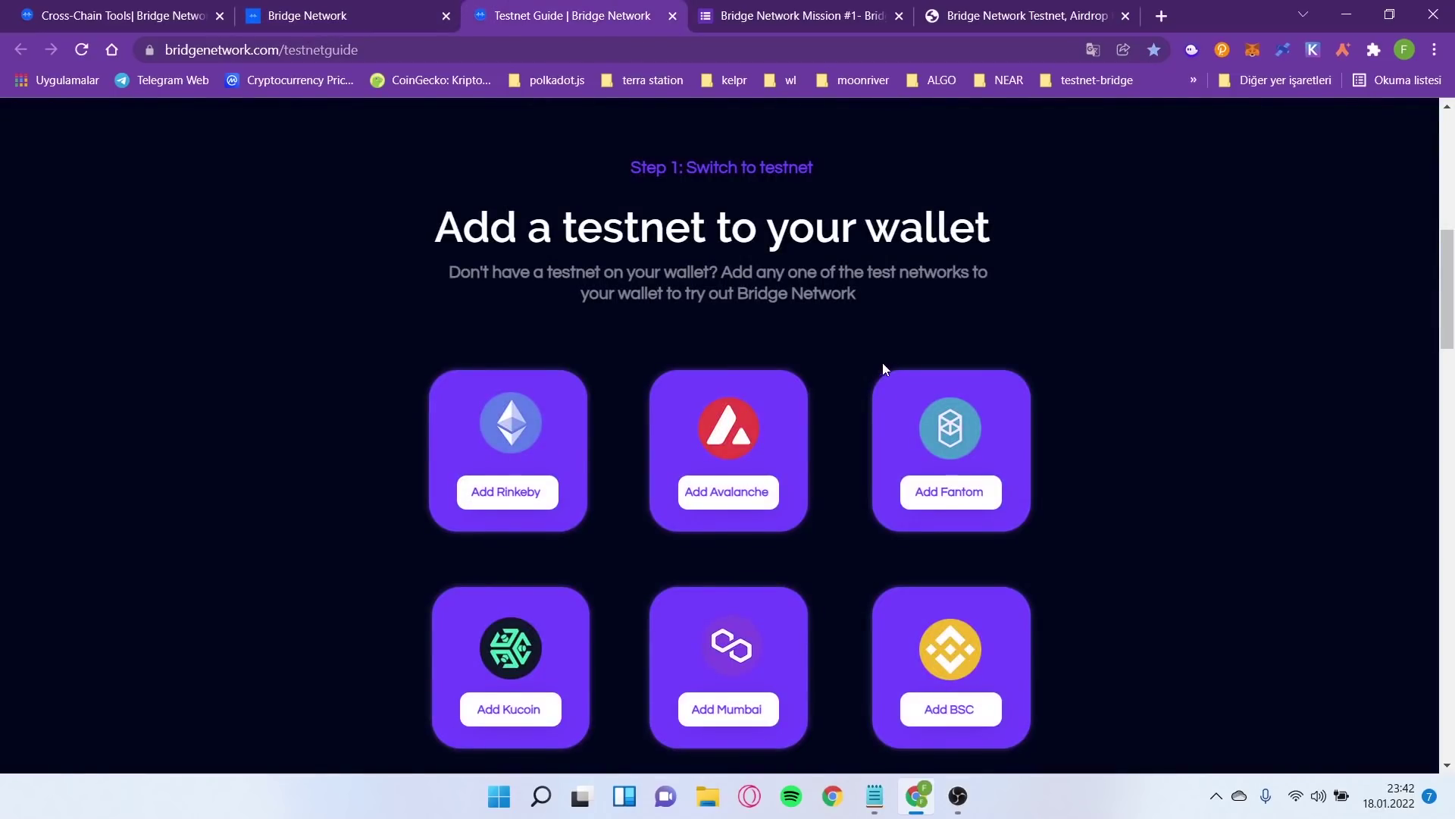
- Check the accounts in MetaMask with the Airdrop account selected, and look through its list of networks
left_click(1252, 50)
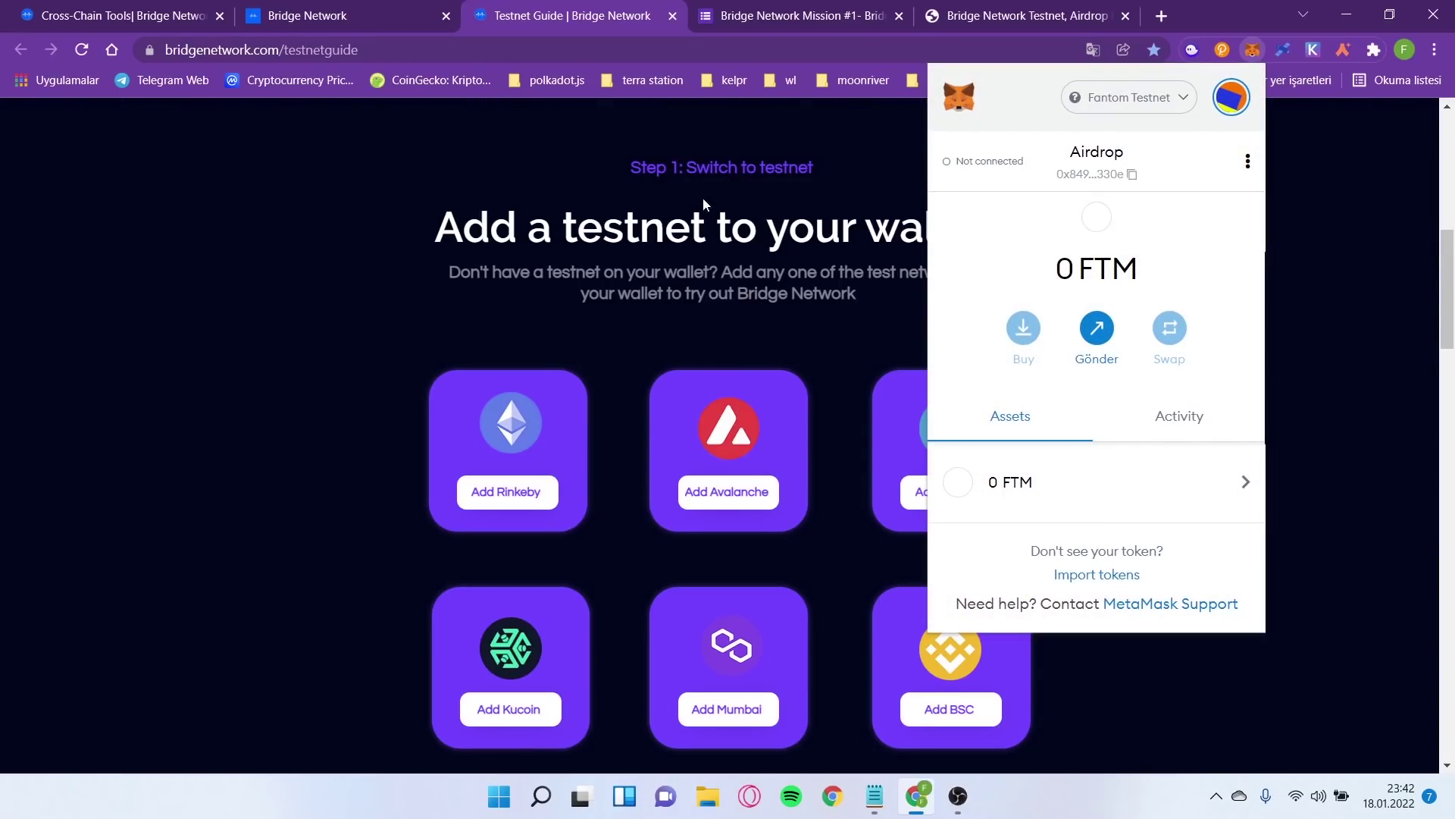
left_click(1231, 100)
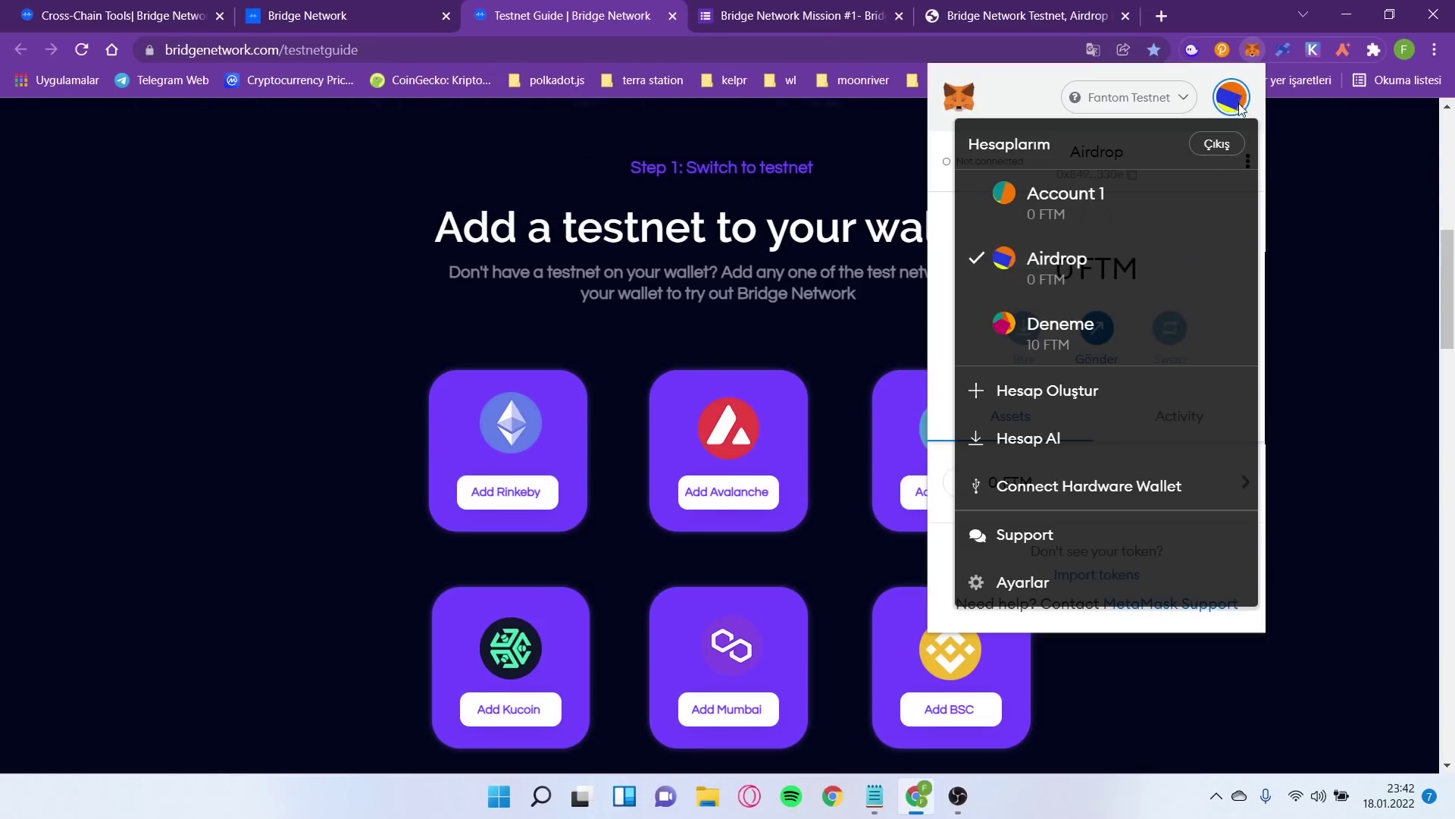
left_click(1130, 269)
left_click(1159, 97)
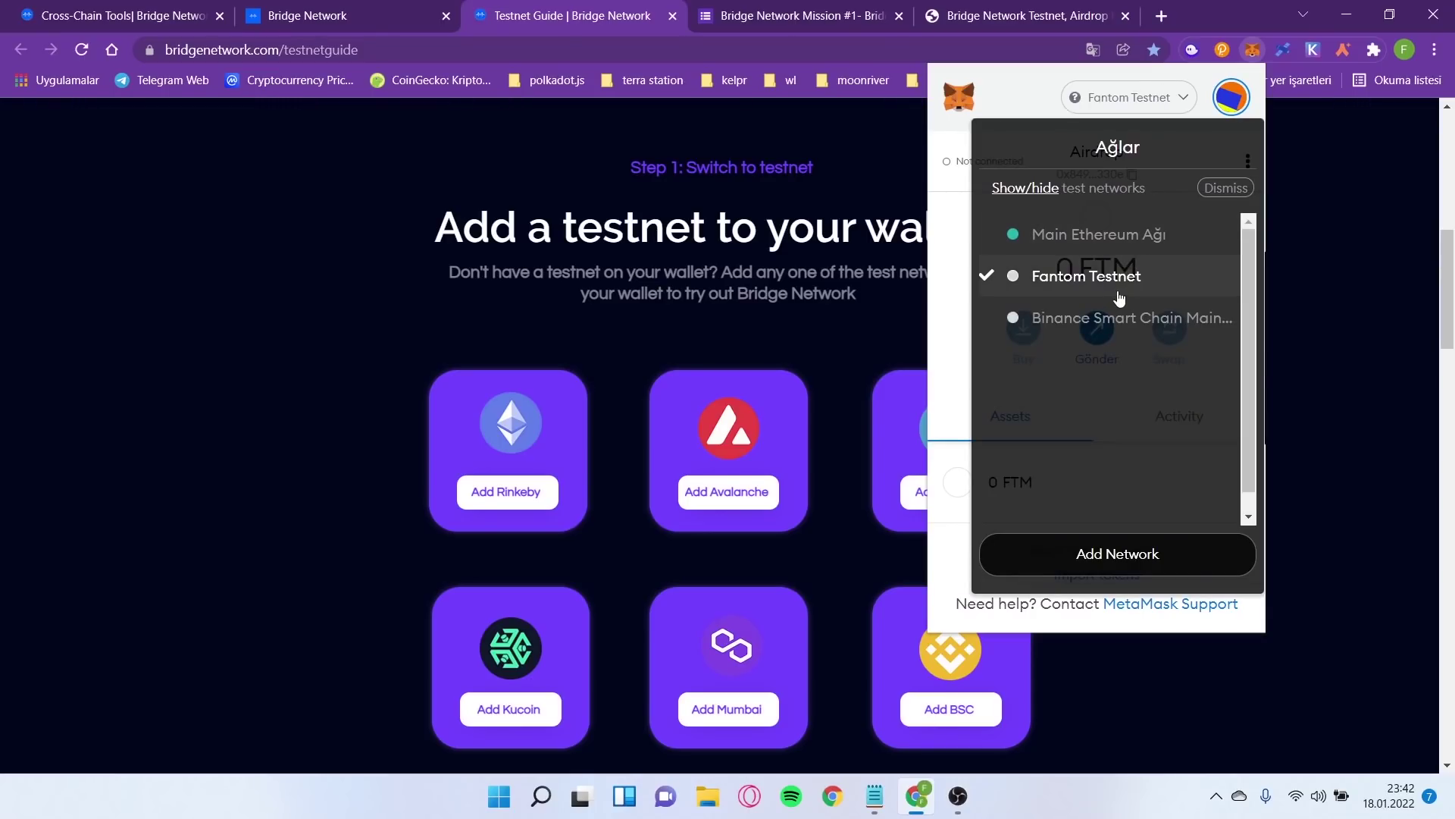
left_click(1333, 325)
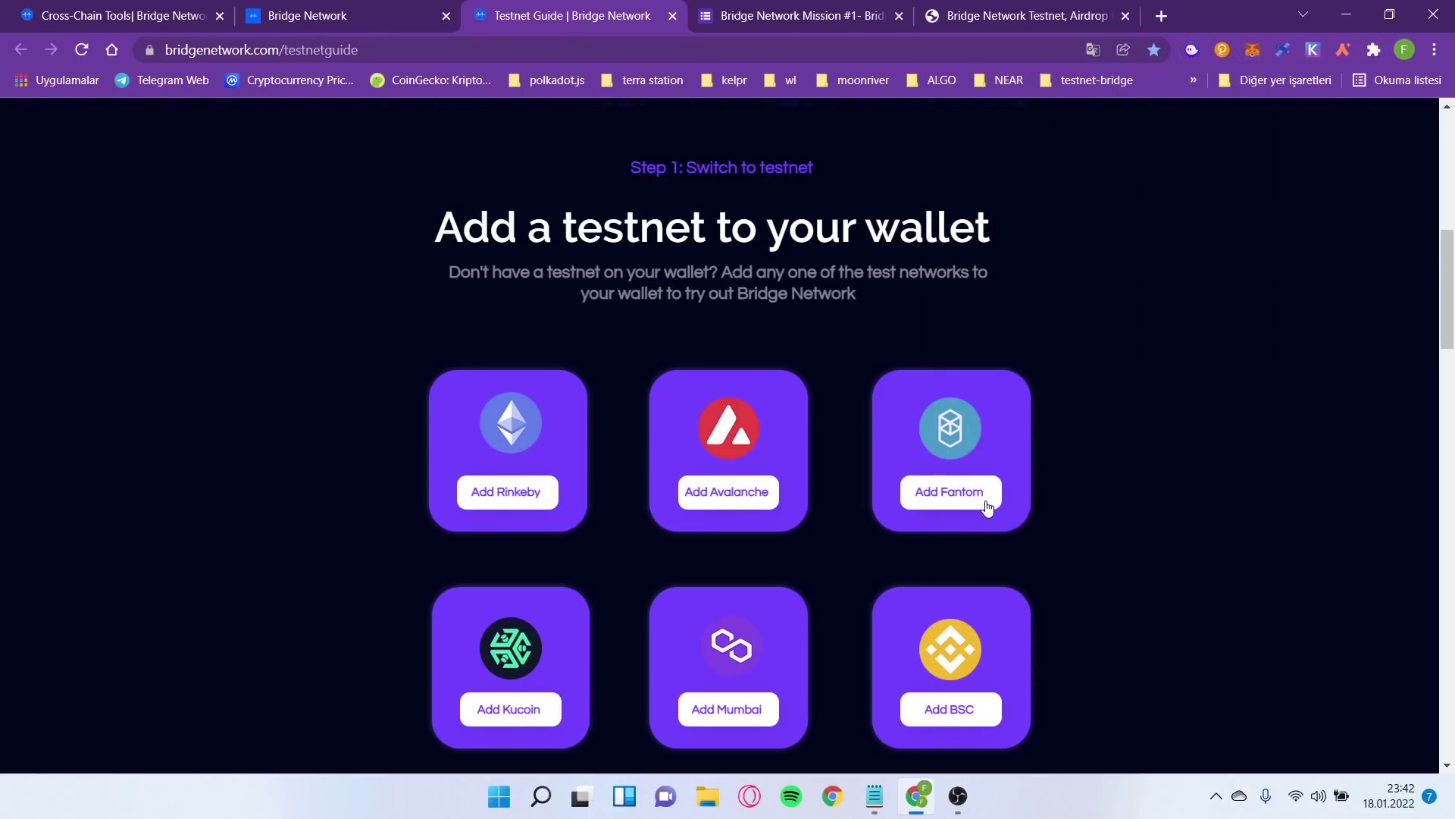
- View the guide's Fantom network details, and open chainlist.org separately to connect the MetaMask wallet there
left_click(960, 504)
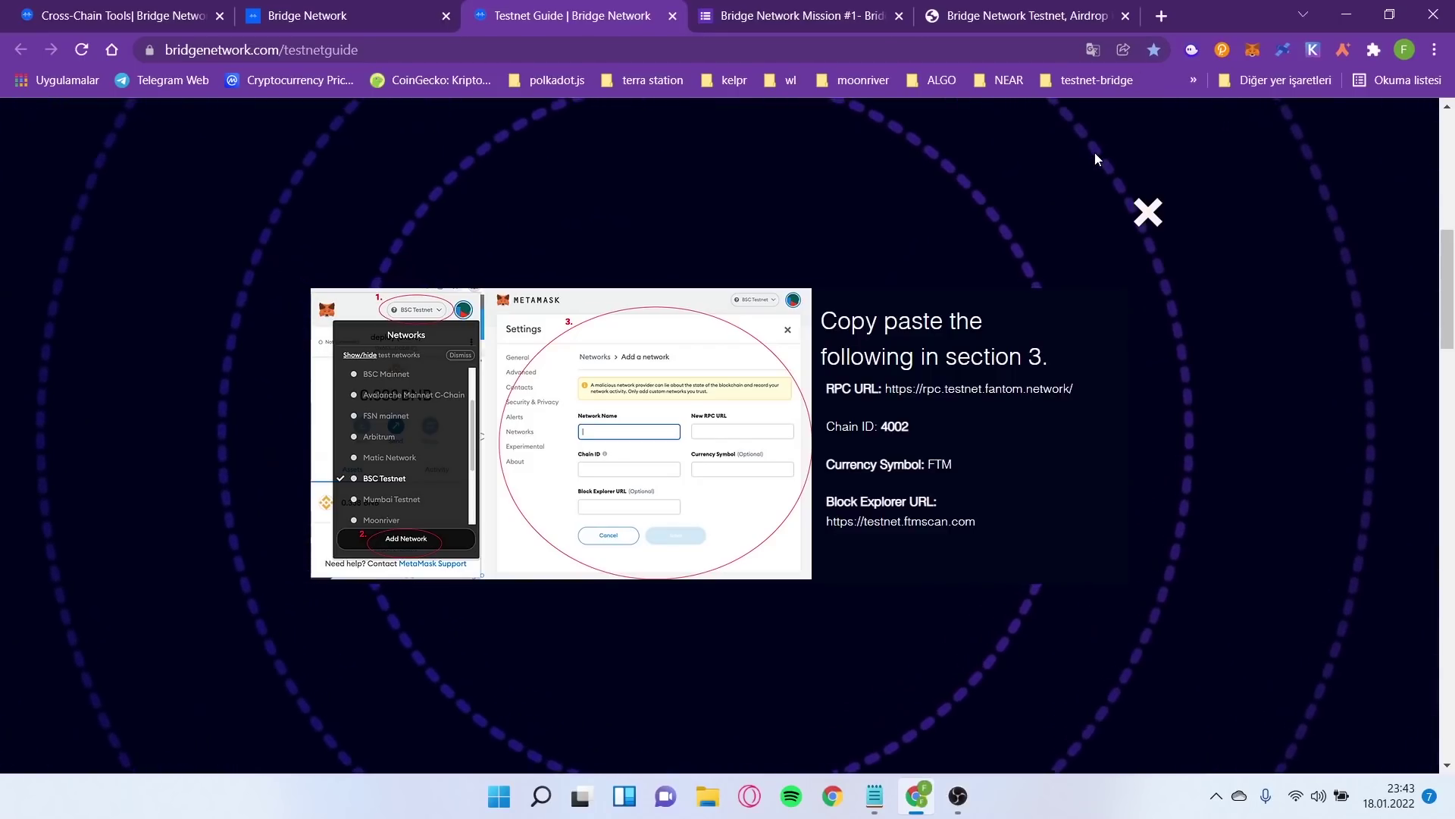
left_click(1161, 16)
type("chan")
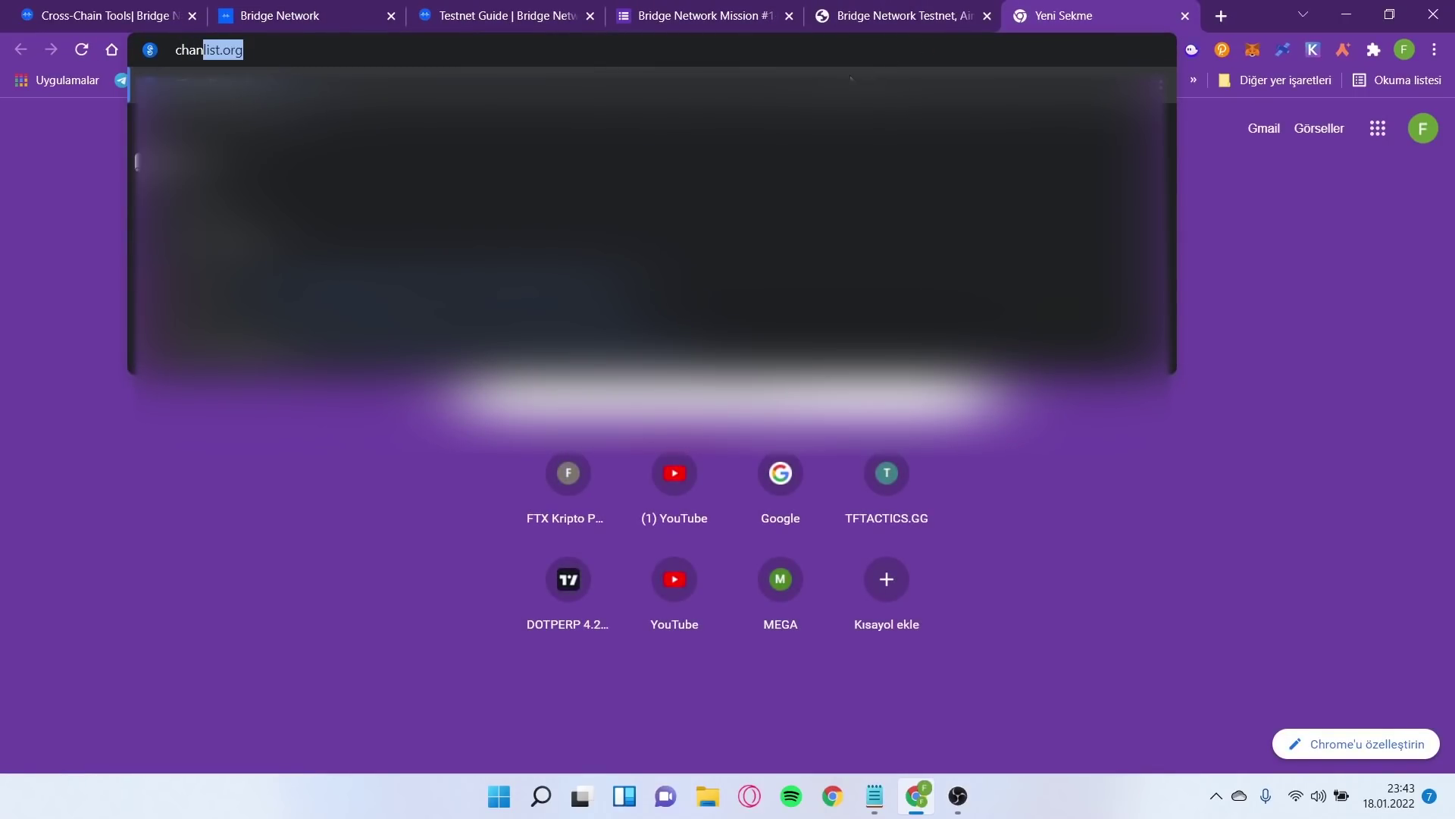
key("Return")
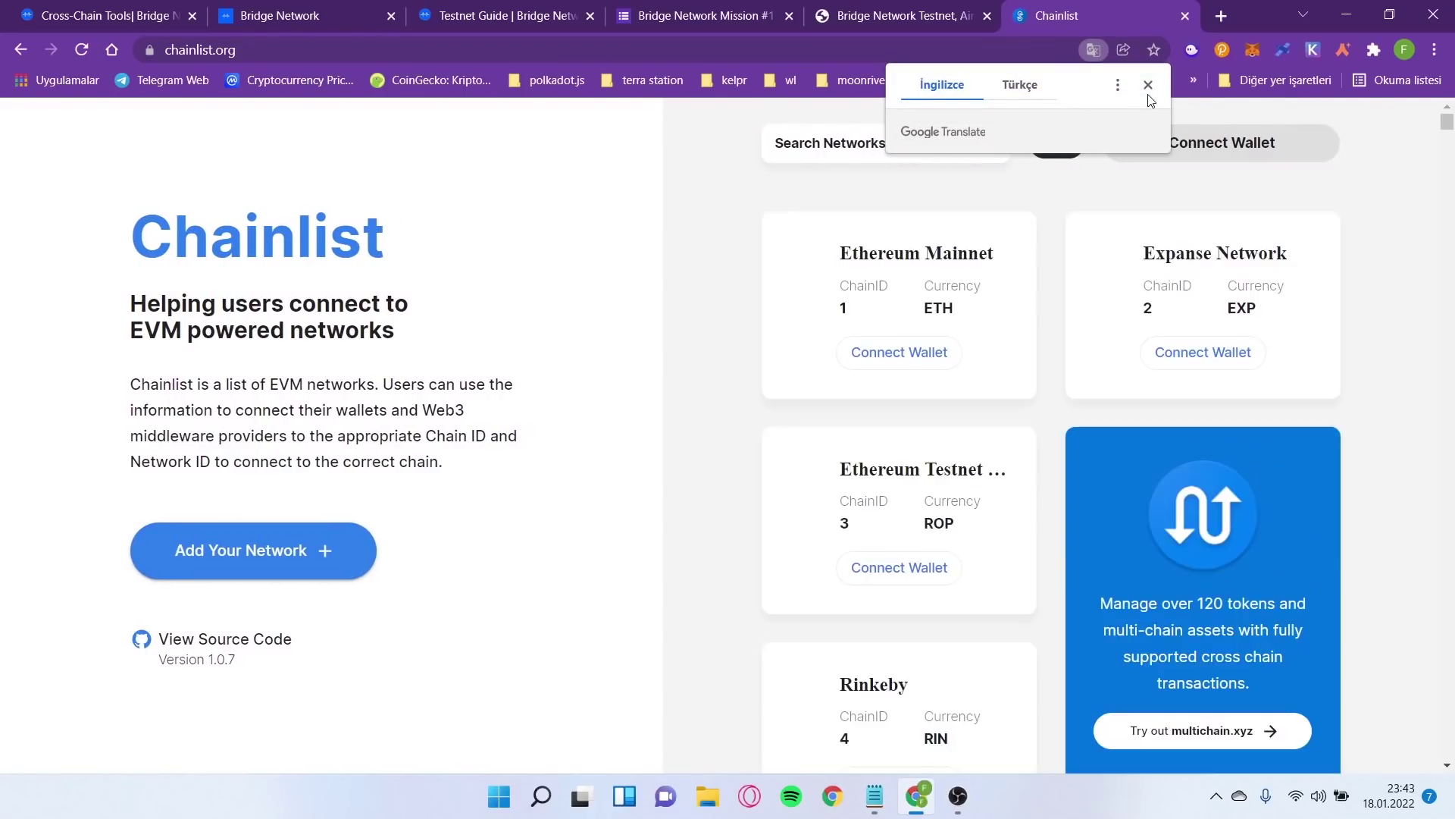
left_click(1148, 85)
left_click(1218, 142)
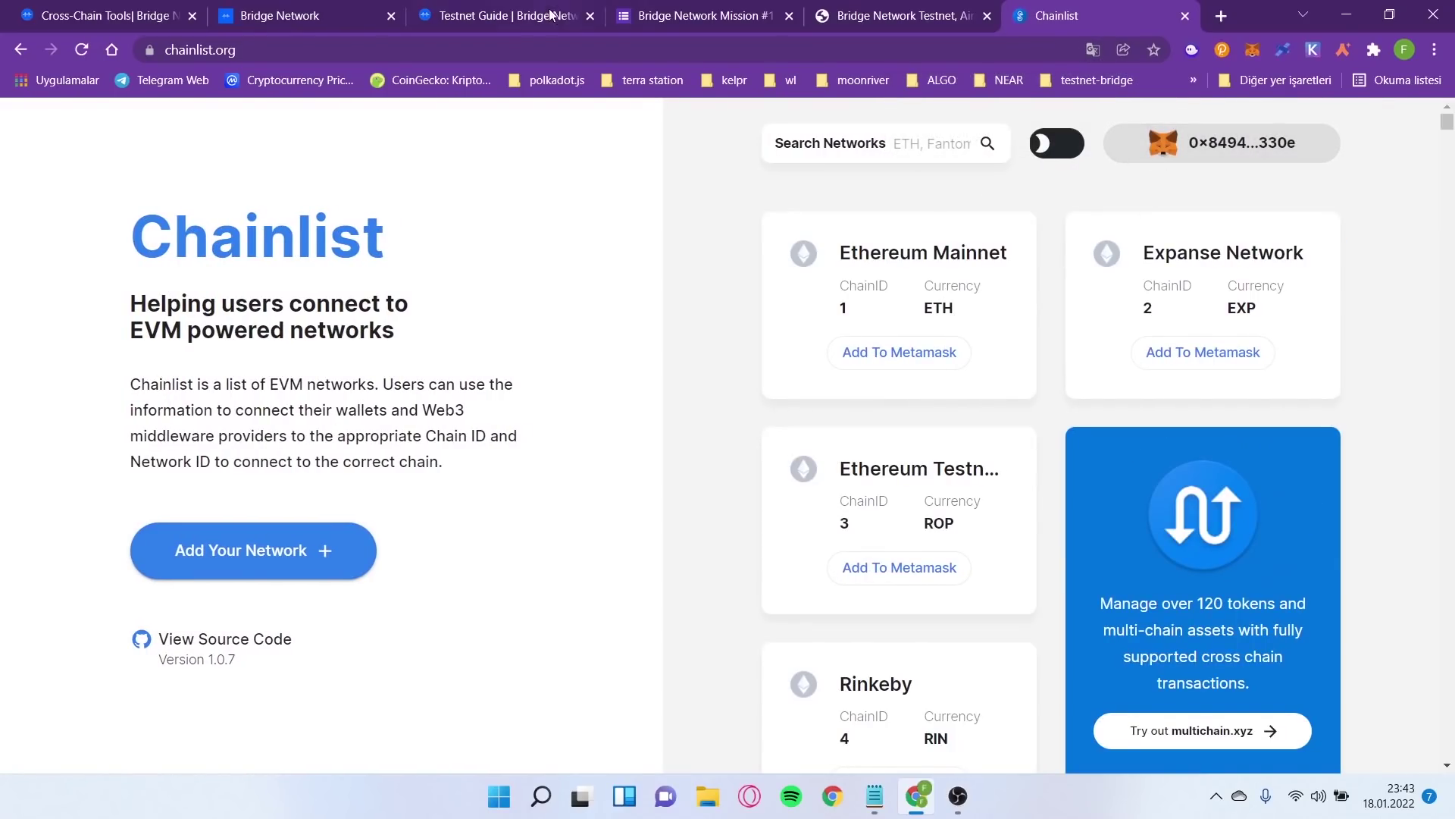
- Return to the Testnet Guide and close its Fantom network details
left_click(341, 17)
left_click(451, 13)
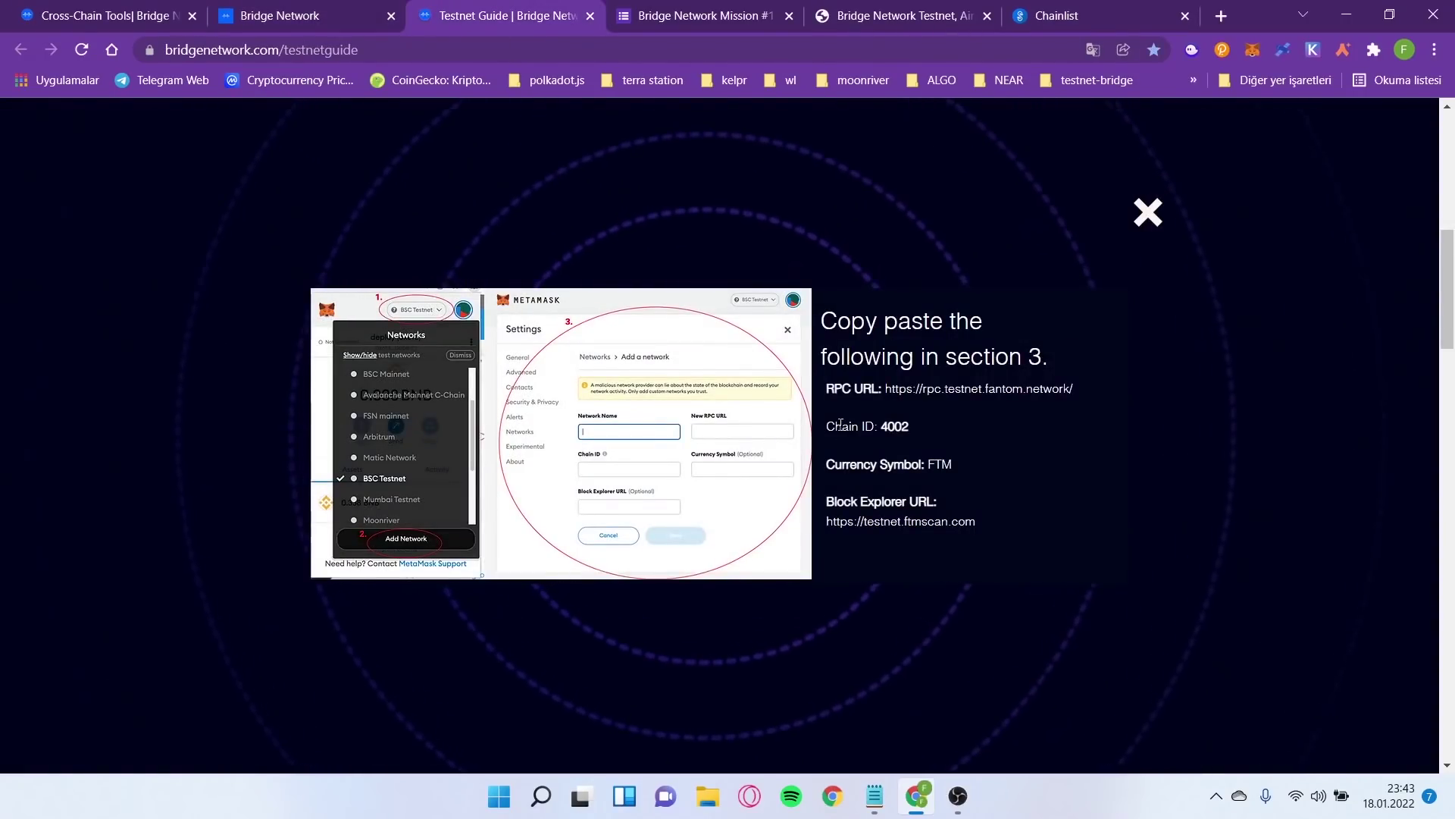
left_click(1147, 213)
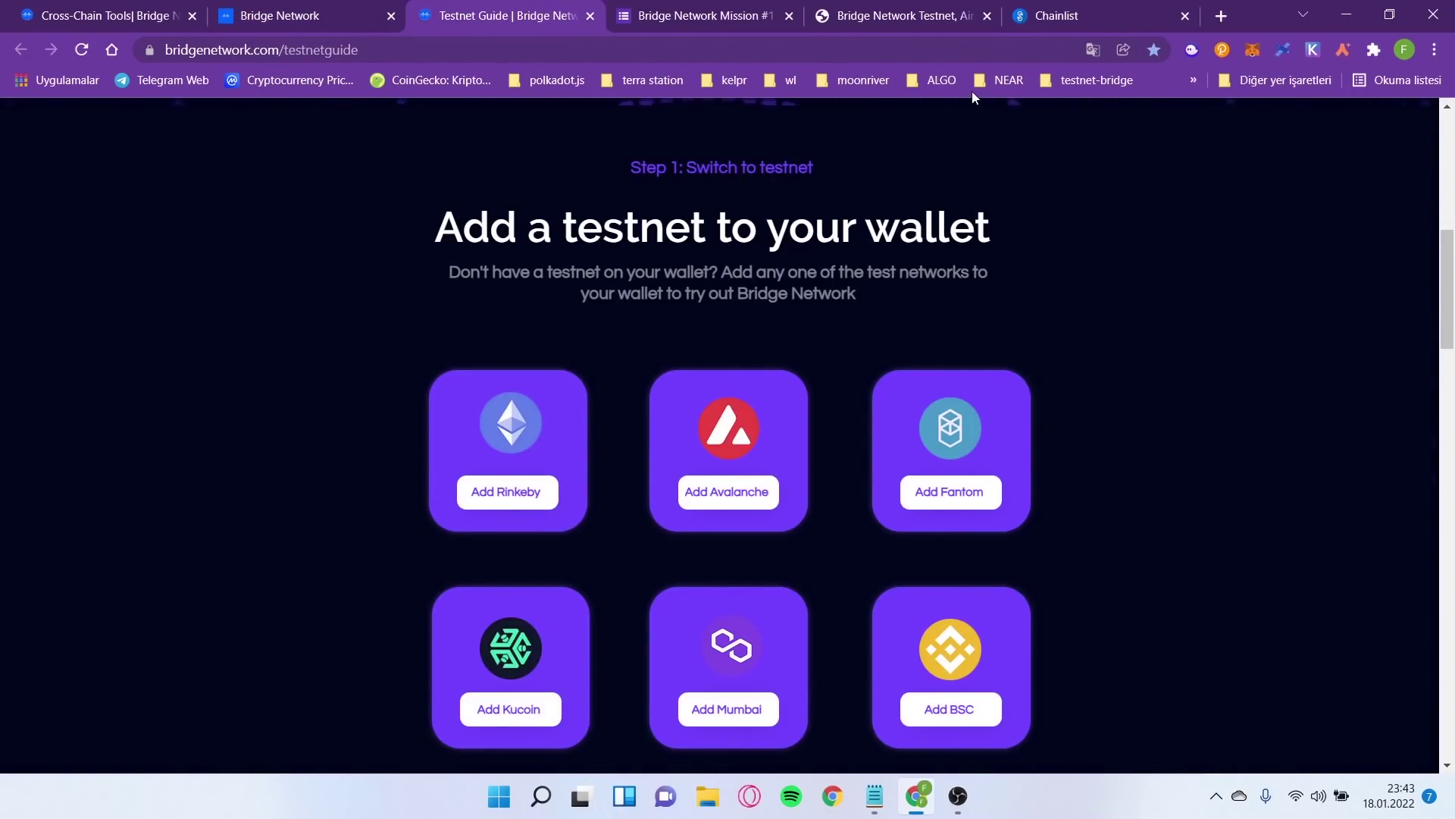
- Search Chainlist for "ava", add the Avalanche Fuji Testnet to MetaMask and switch the wallet to it
left_click(1062, 15)
left_click(916, 141)
type("ava")
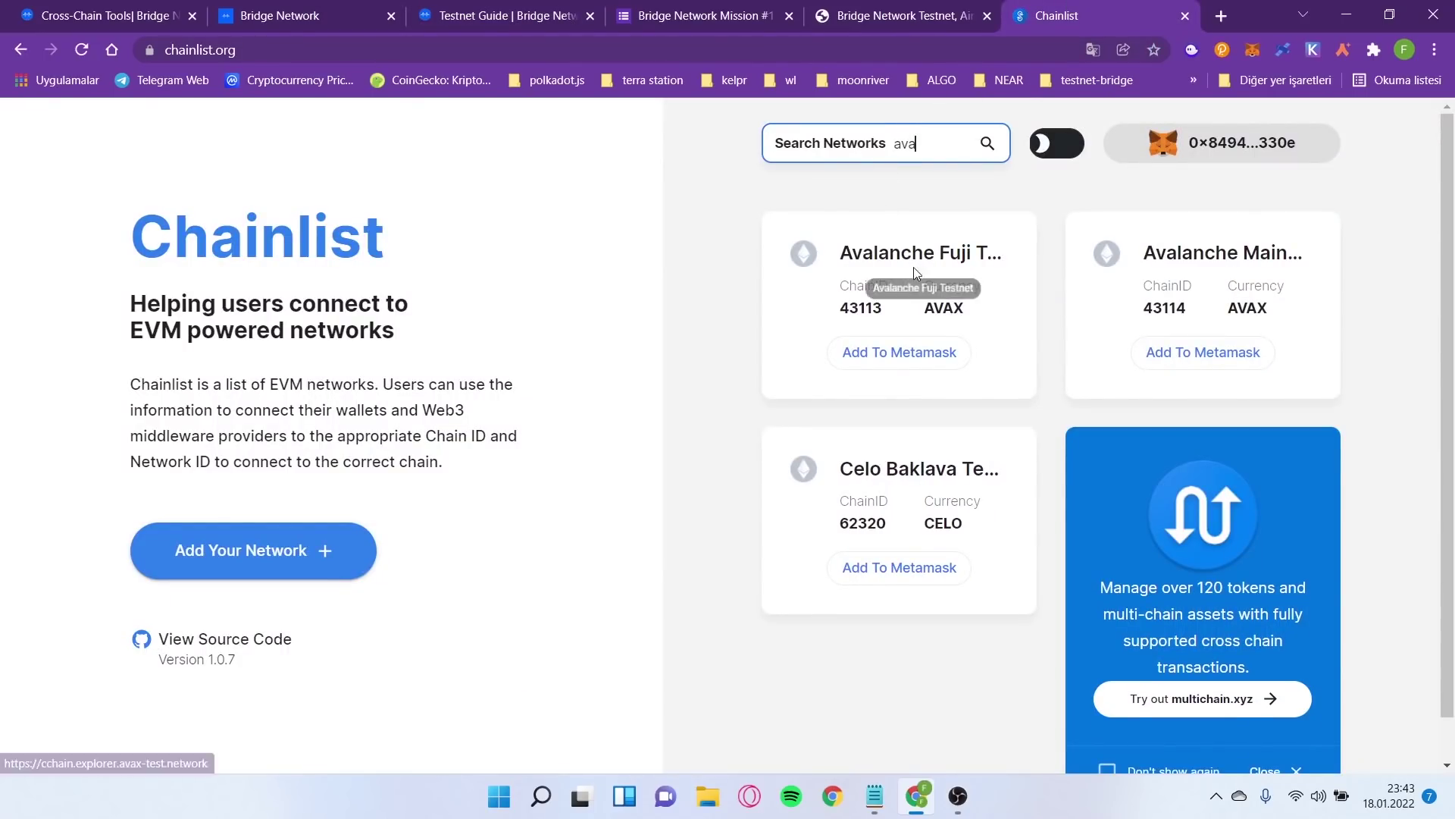
left_click(921, 362)
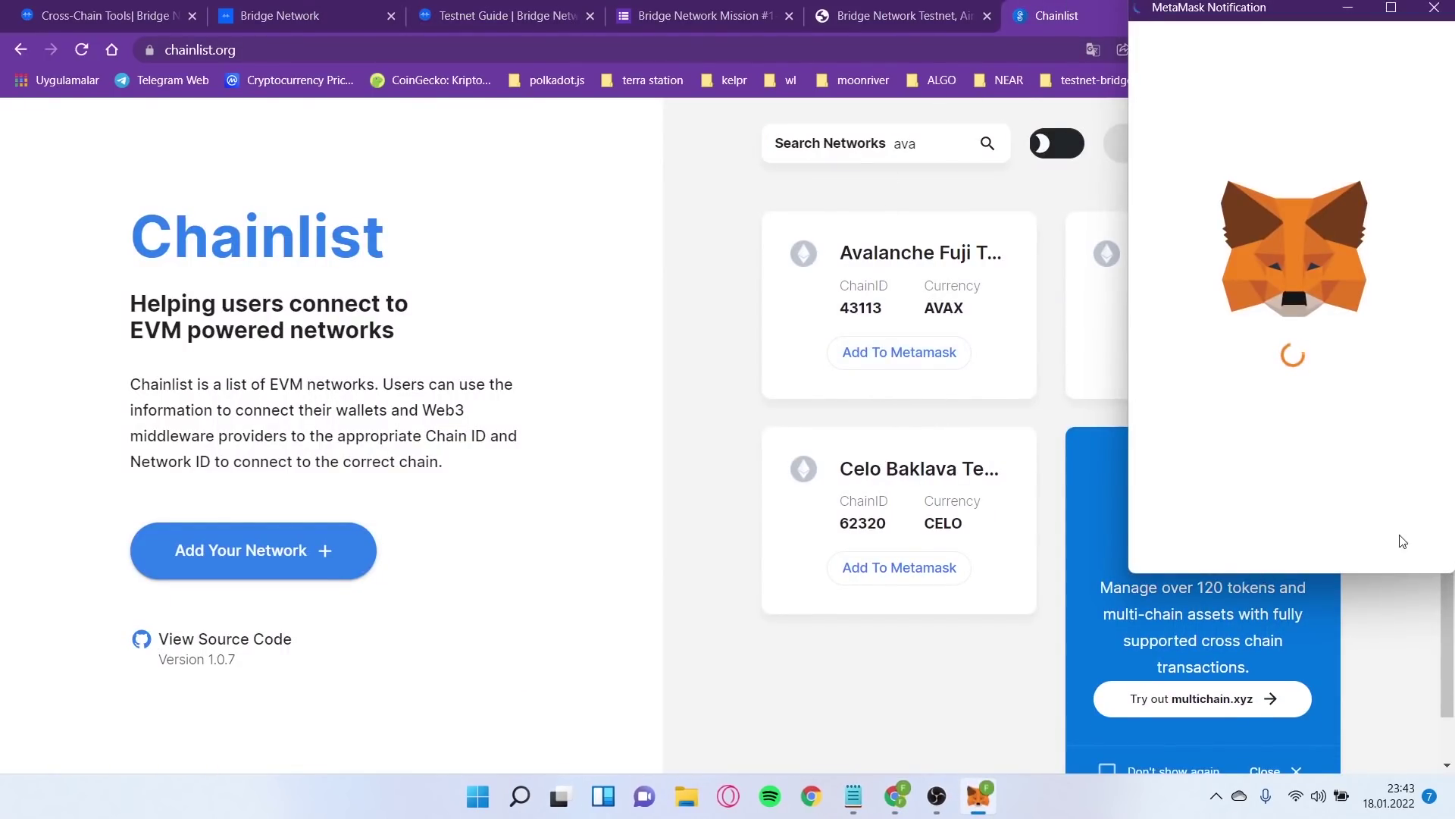
left_click(1374, 559)
left_click(1374, 549)
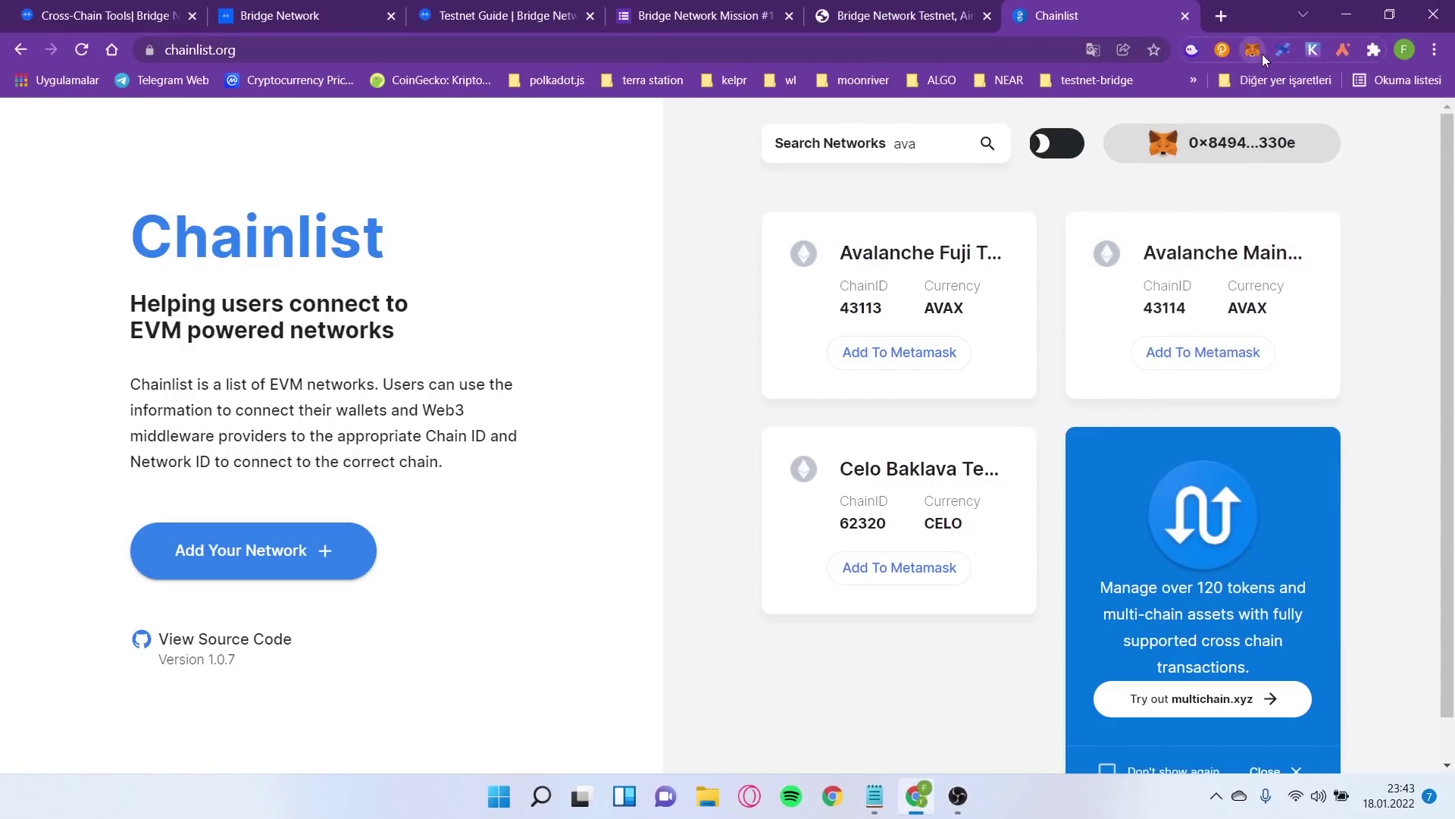
- Check in MetaMask that the Avalanche Fuji Testnet is the selected network
left_click(1252, 50)
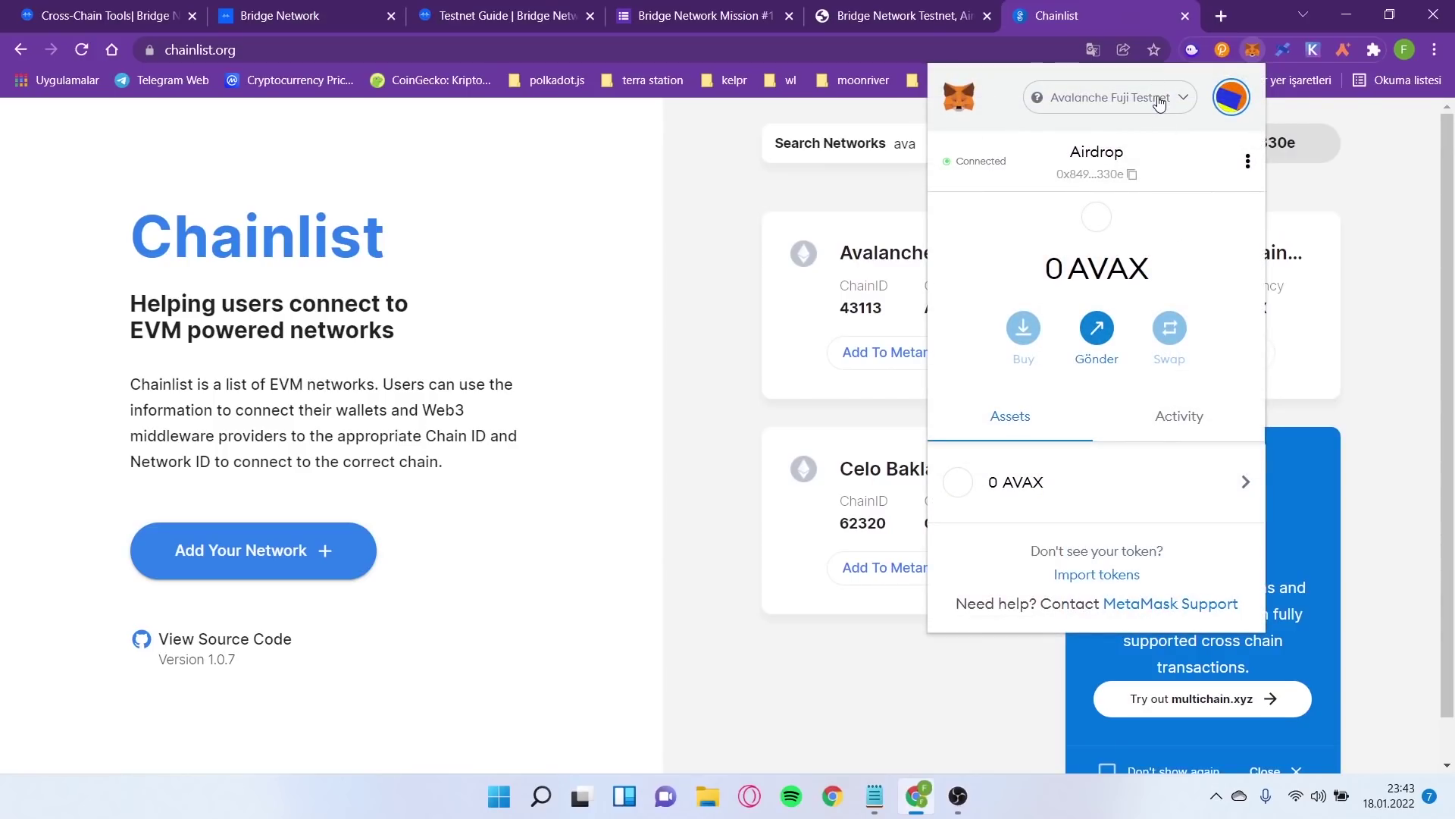
left_click(1157, 92)
left_click(1217, 113)
- Consult the Testnet Guide, search Chainlist for "bsc", add the Binance Smart Chain Testnet to MetaMask and switch to it
left_click(364, 15)
left_click(448, 9)
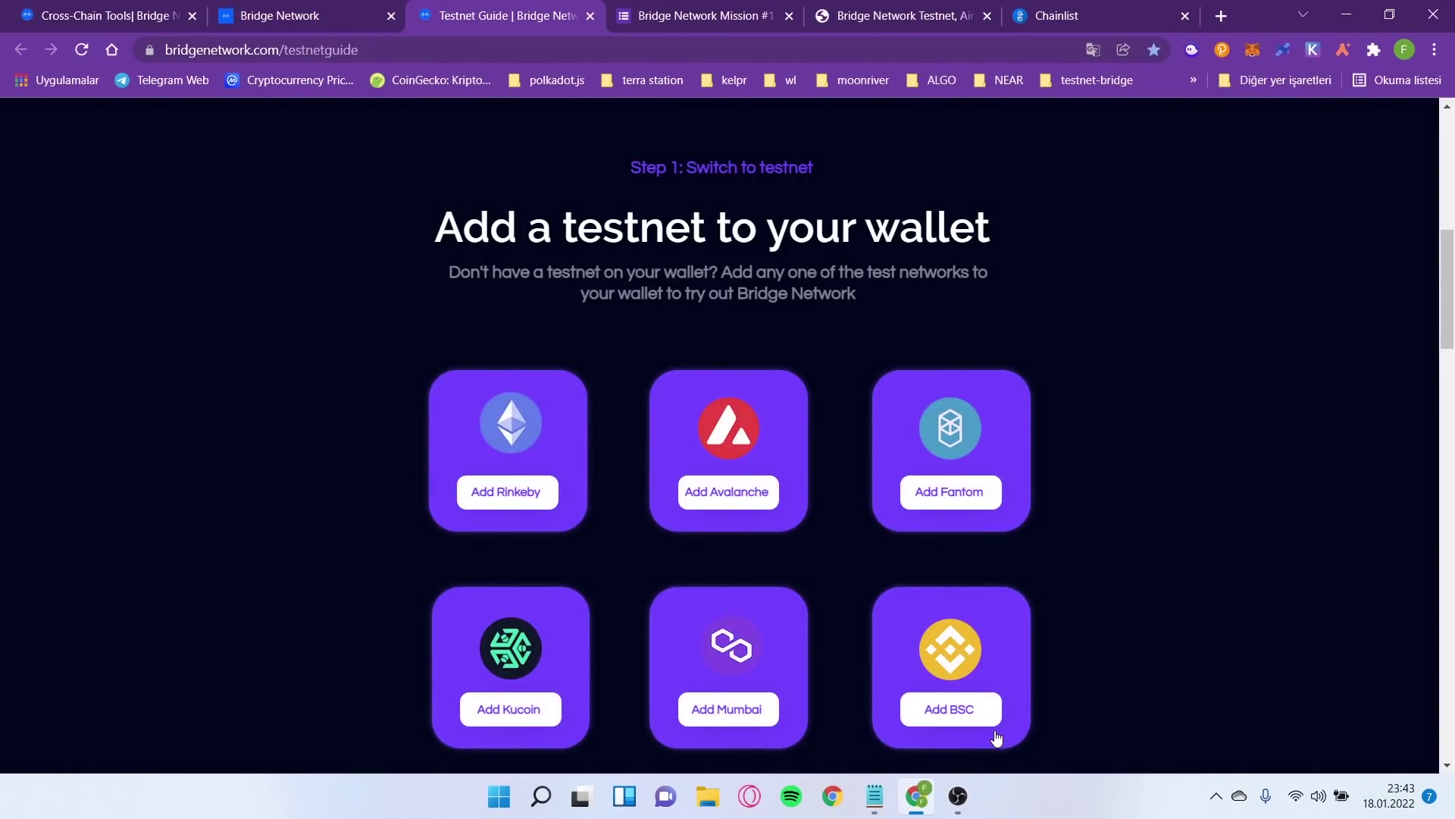
left_click(682, 13)
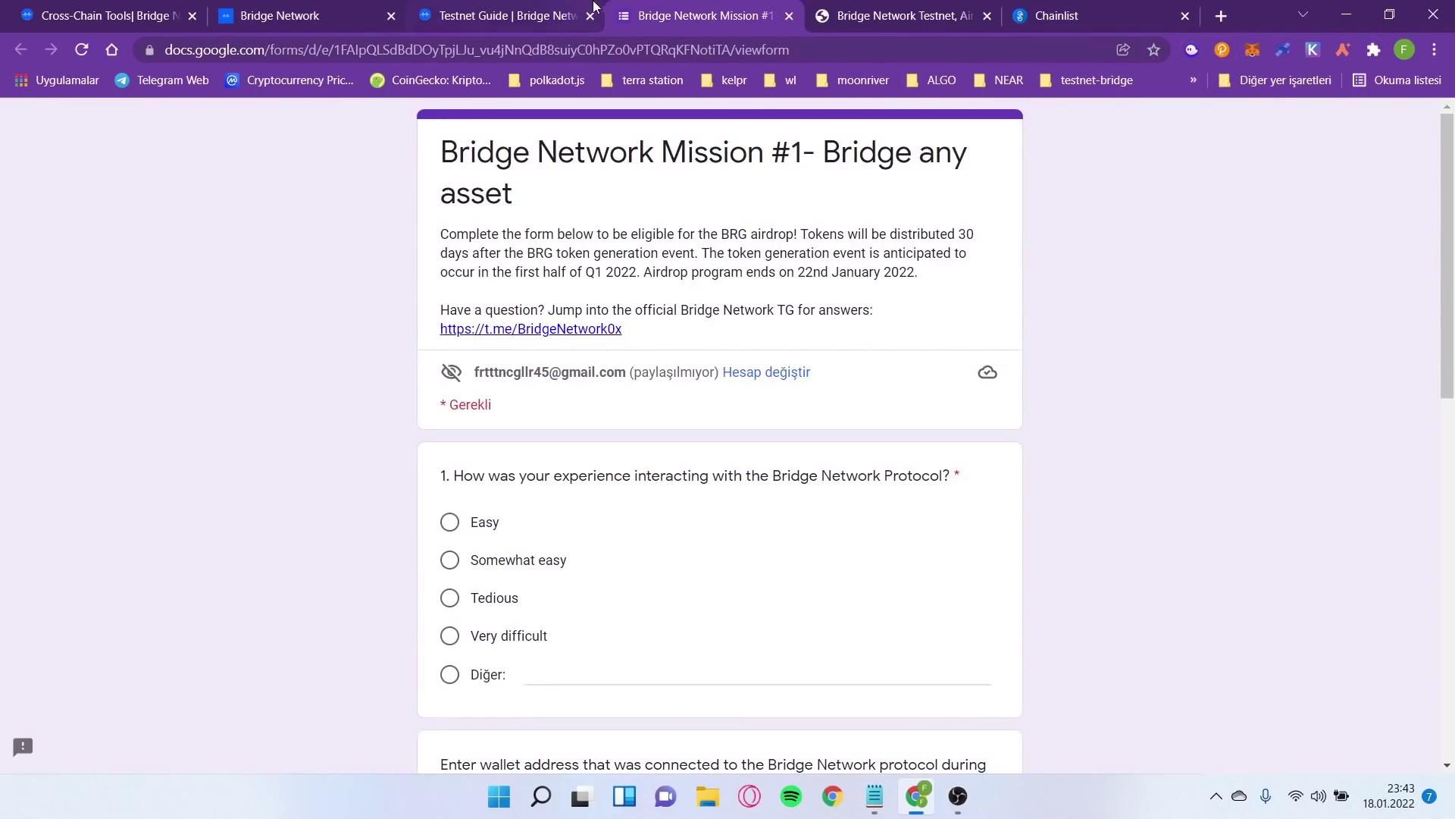
left_click(1054, 16)
double_click(921, 145)
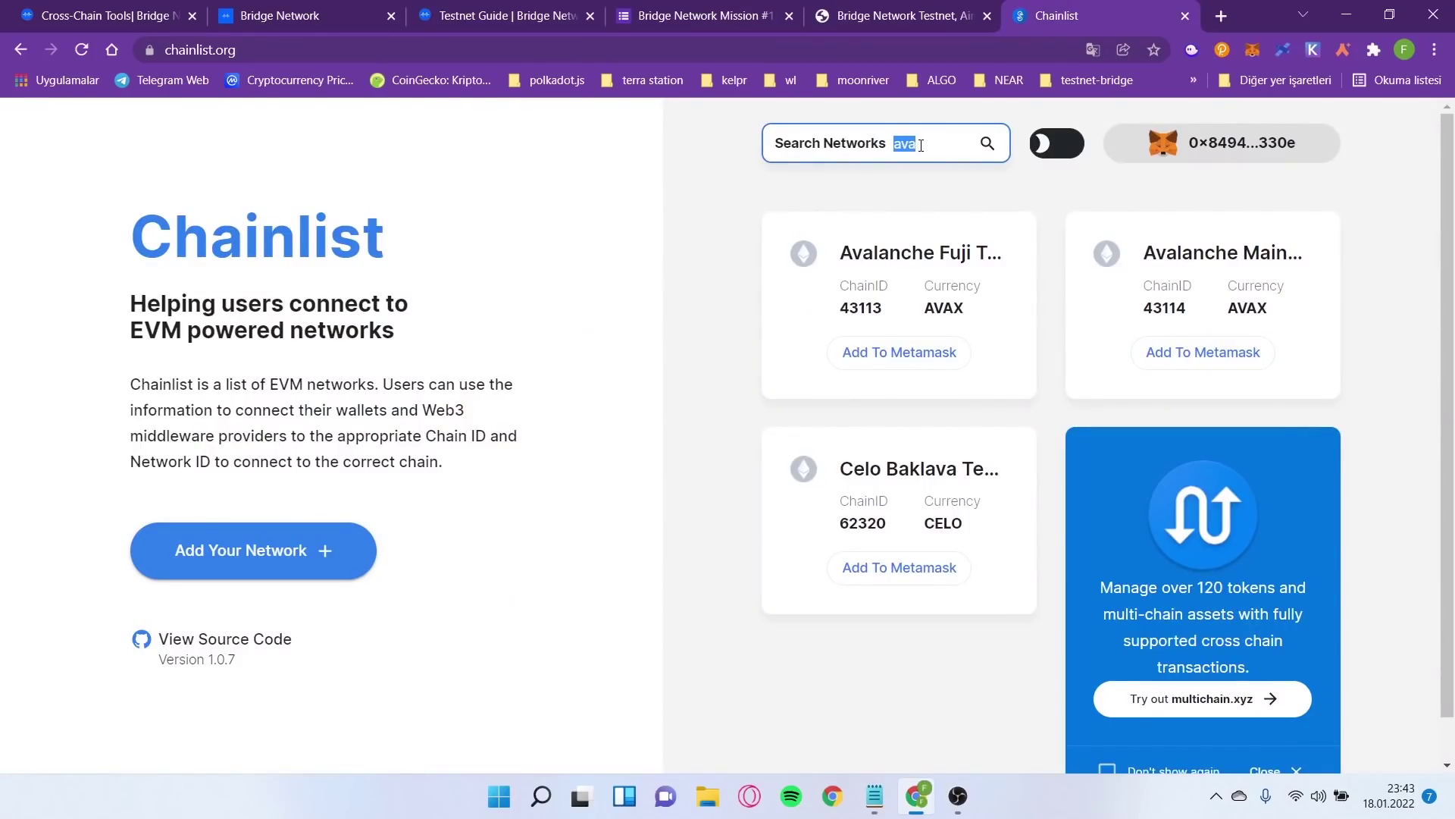
type("bsc")
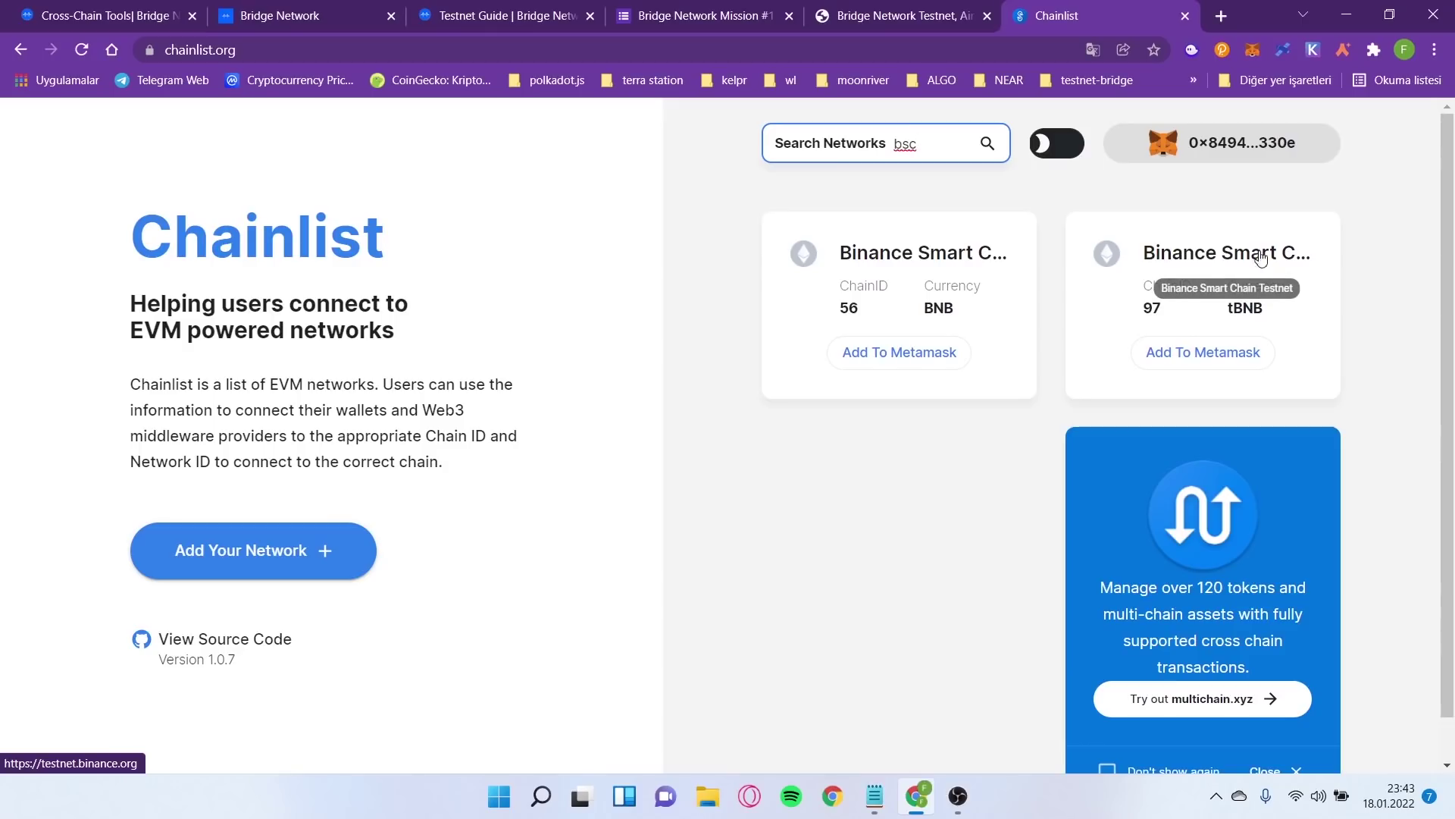
left_click(1214, 364)
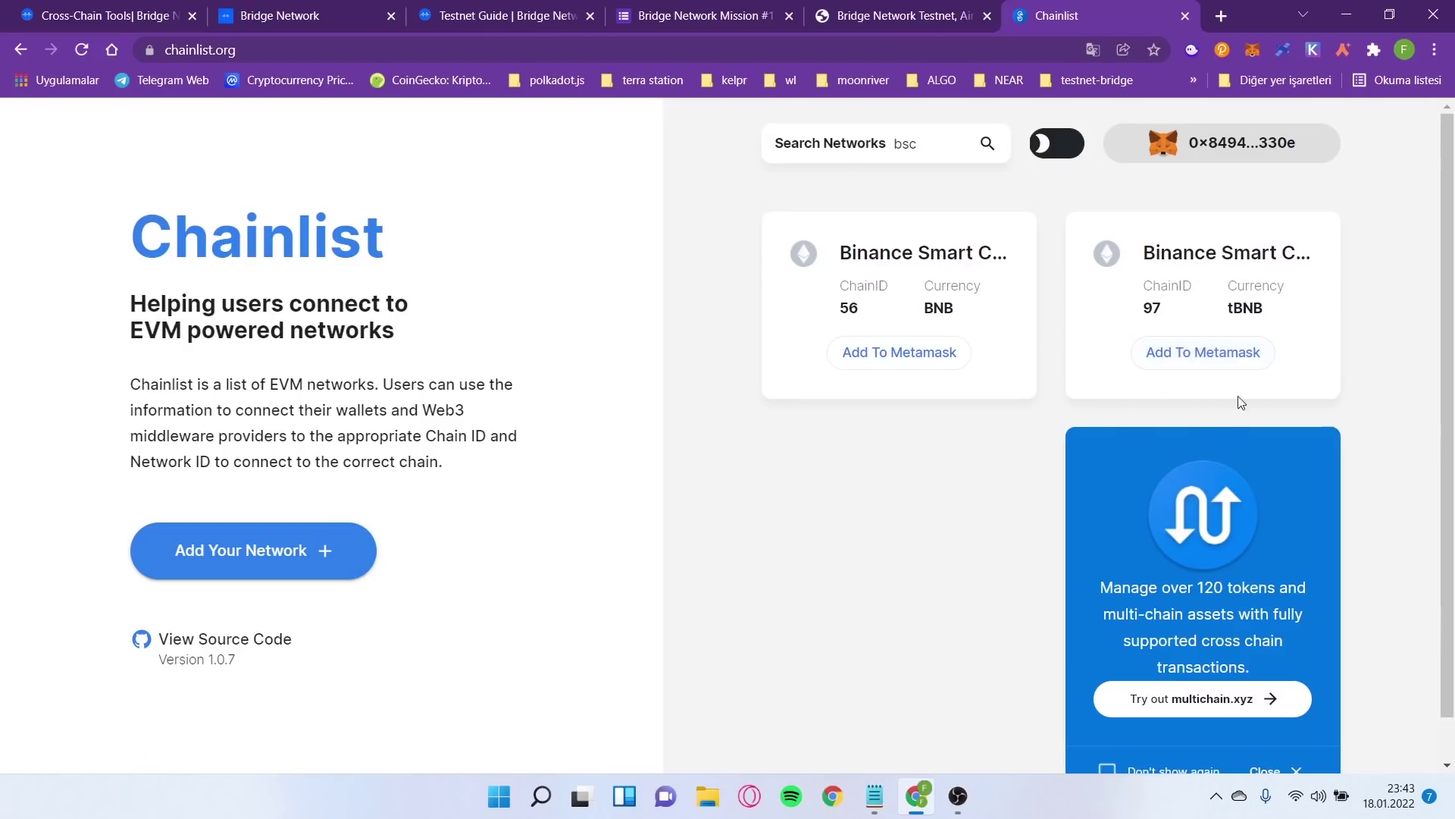
left_click(1221, 365)
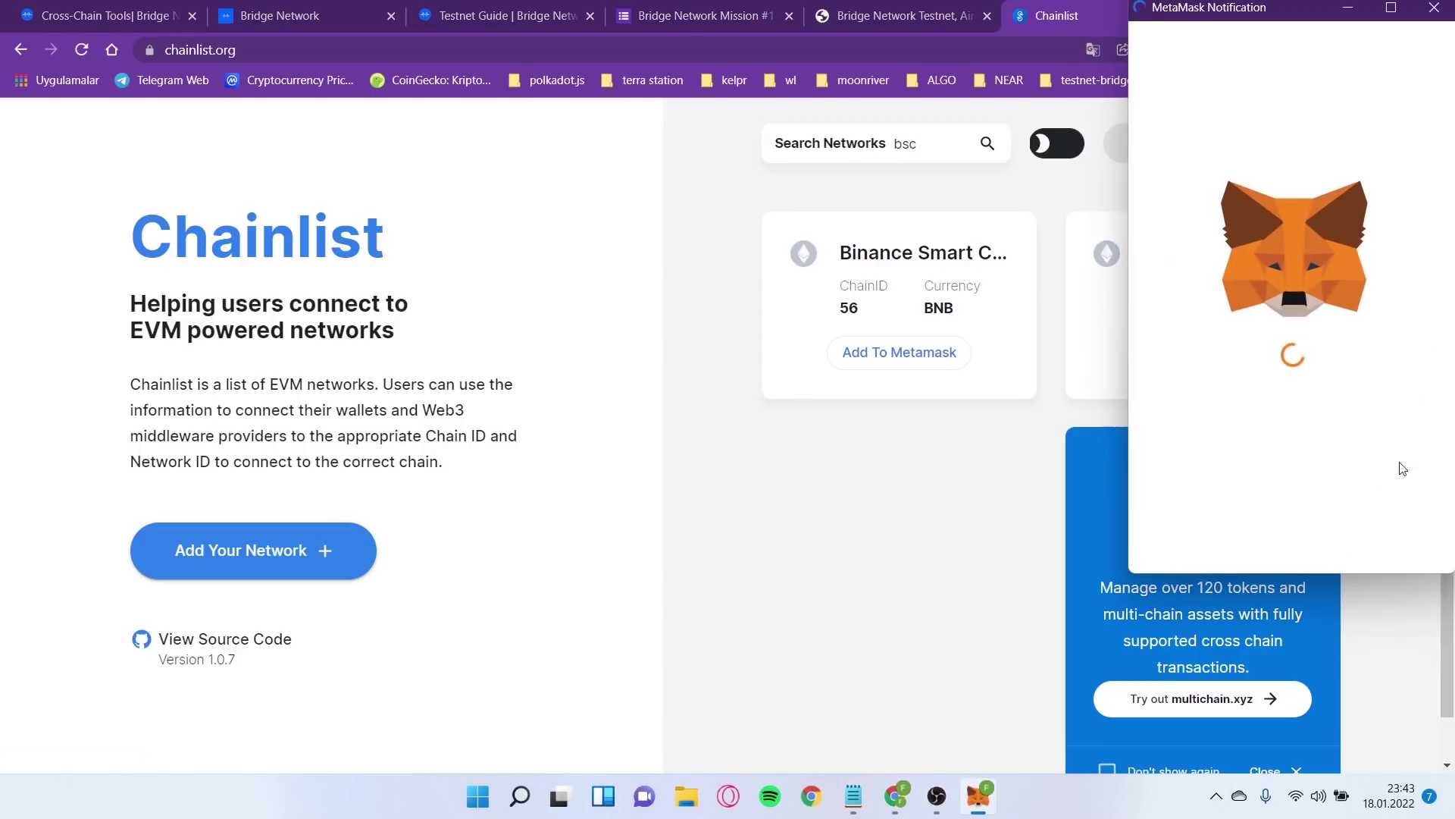
scroll(1375, 547, "down", 1)
left_click(1376, 546)
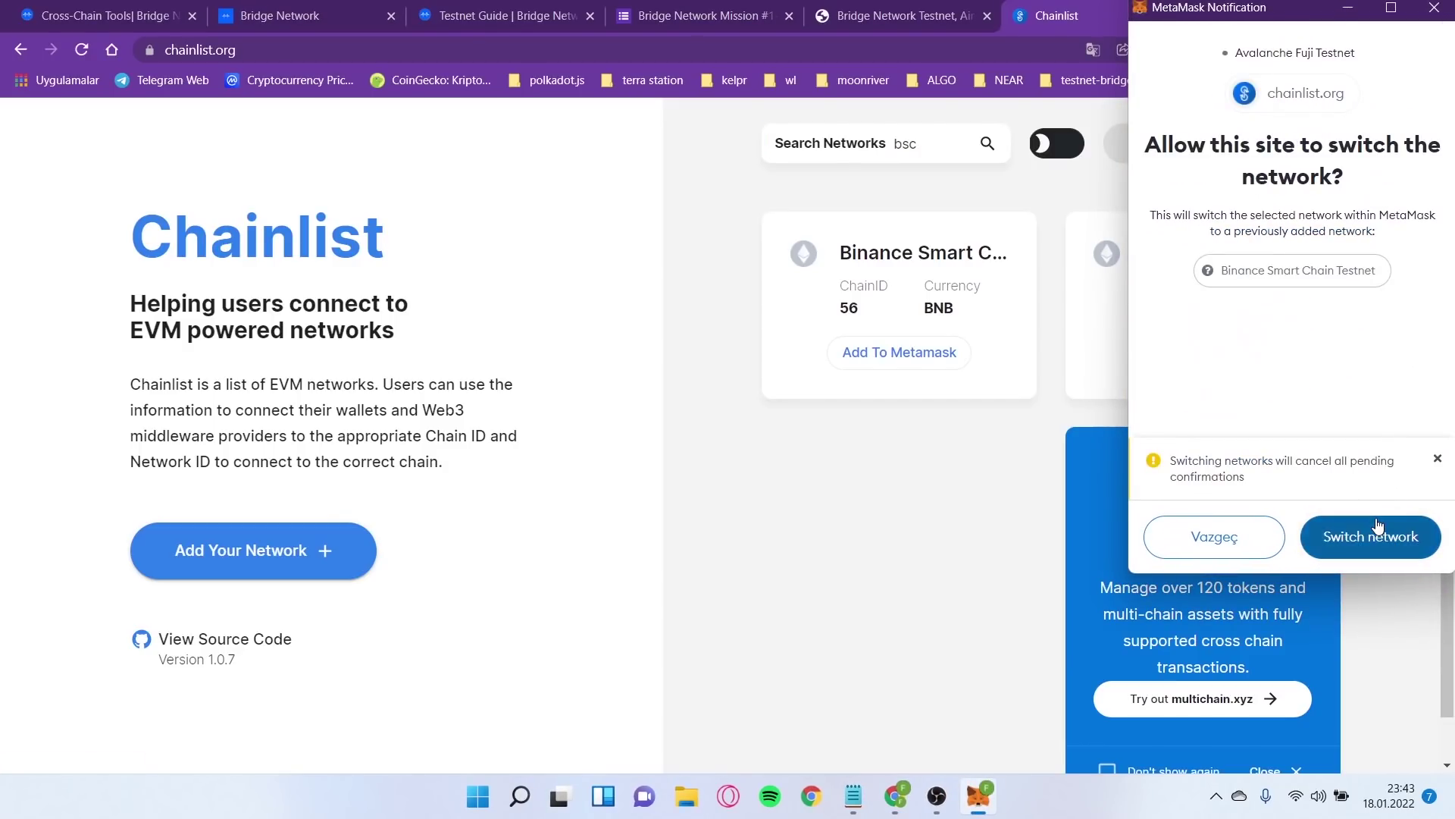
left_click(1380, 535)
- Check MetaMask's network list for the added Binance Smart Chain Testnet
left_click(1251, 48)
left_click(1116, 98)
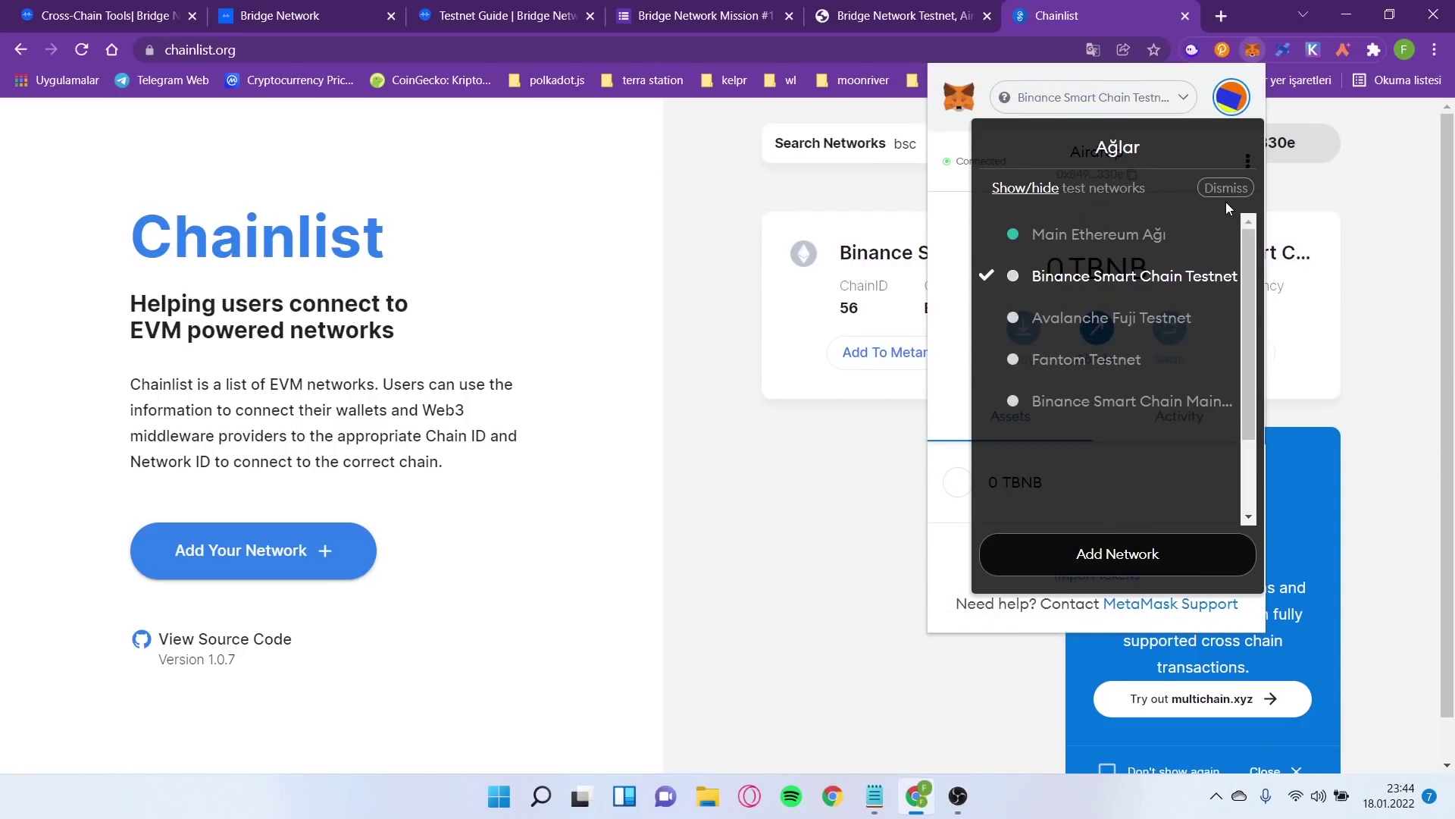
left_click(1252, 49)
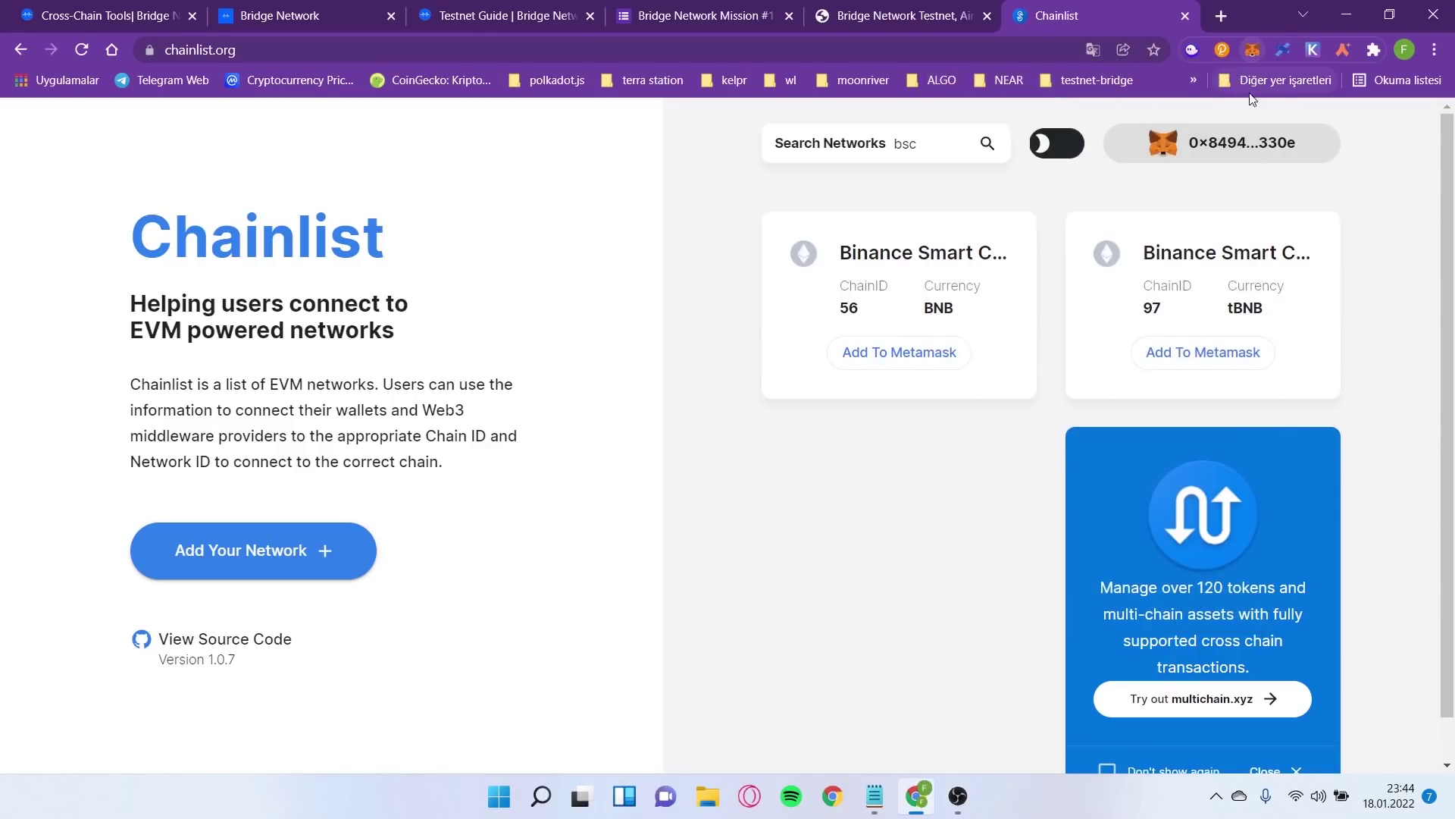
- Return to the Testnet Guide and view its Testnet Faucets section
left_click(881, 137)
key("ctrl+a")
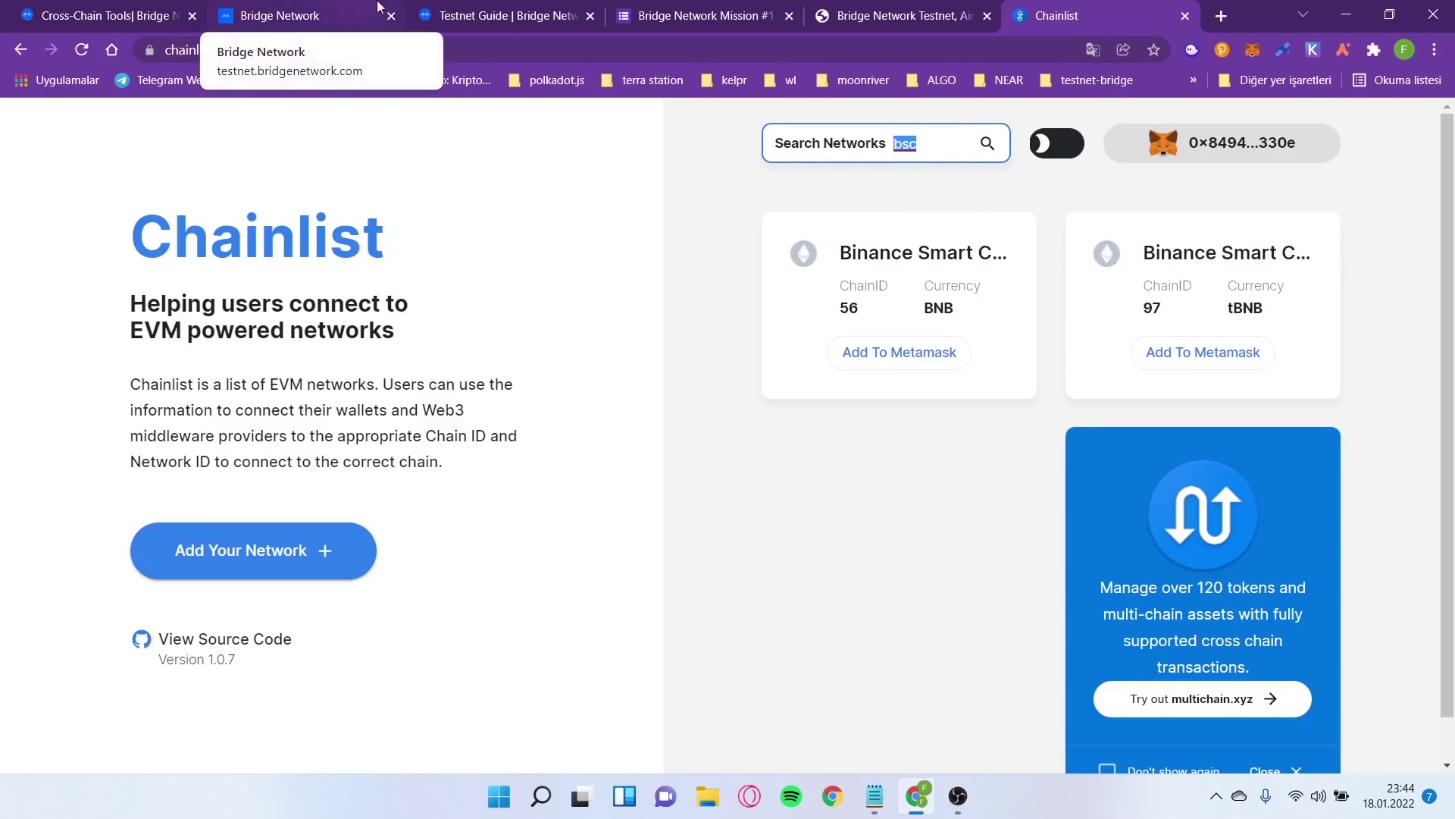
left_click(494, 12)
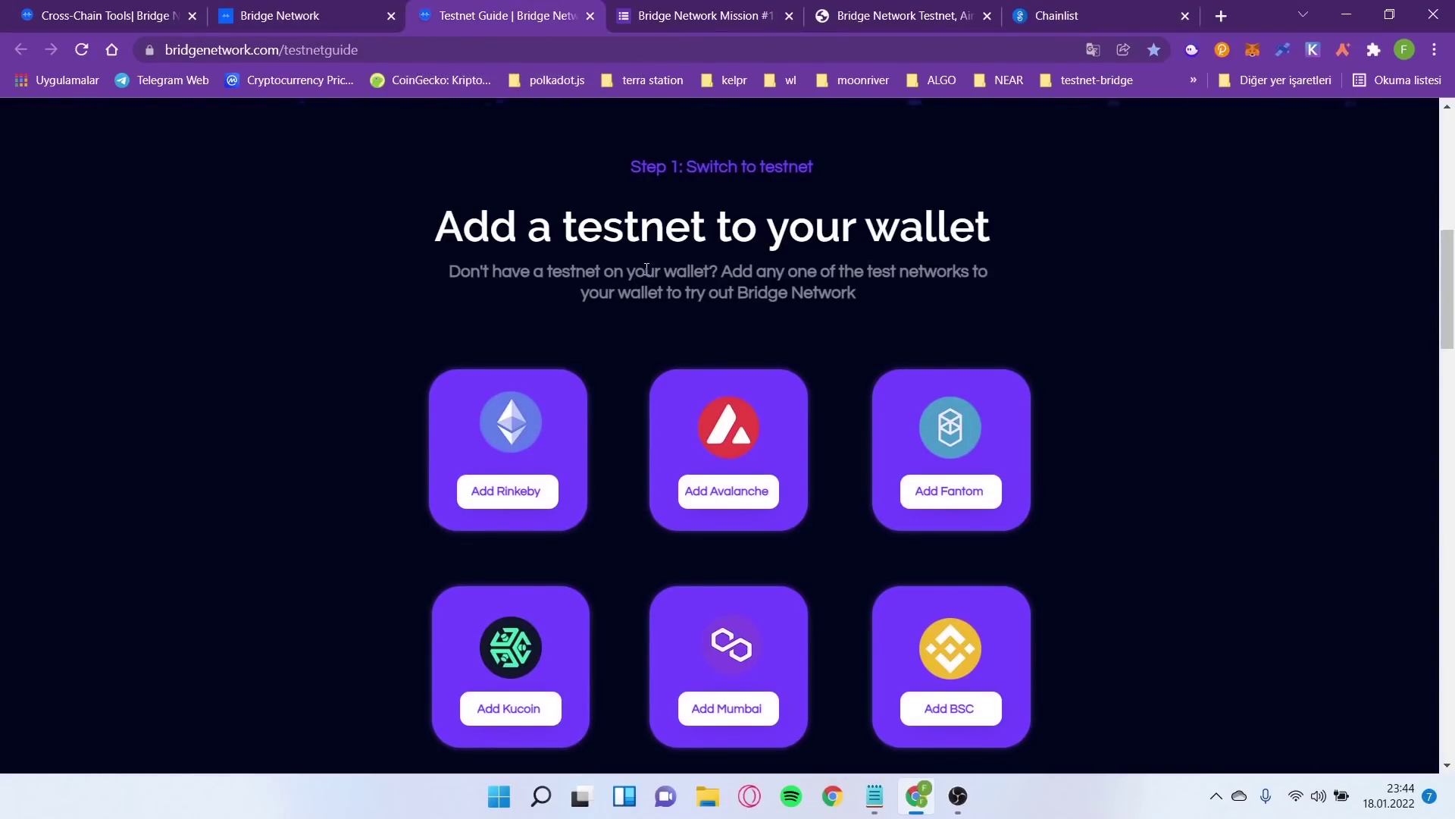
scroll(666, 273, "down", 10)
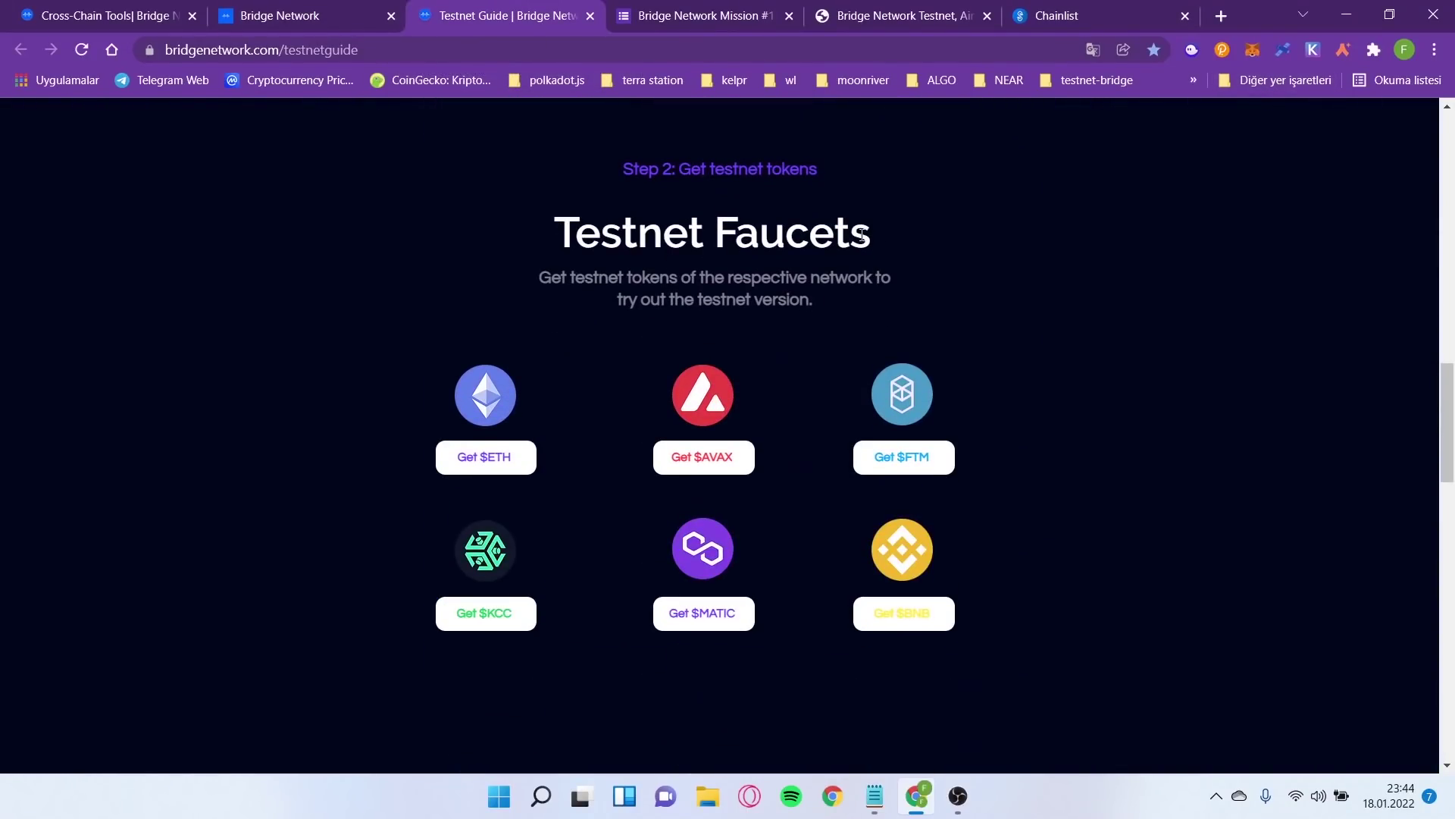
- Open the AVAX test faucet from the Testnet Guide and complete its robot check
left_click_drag(863, 235, 725, 242)
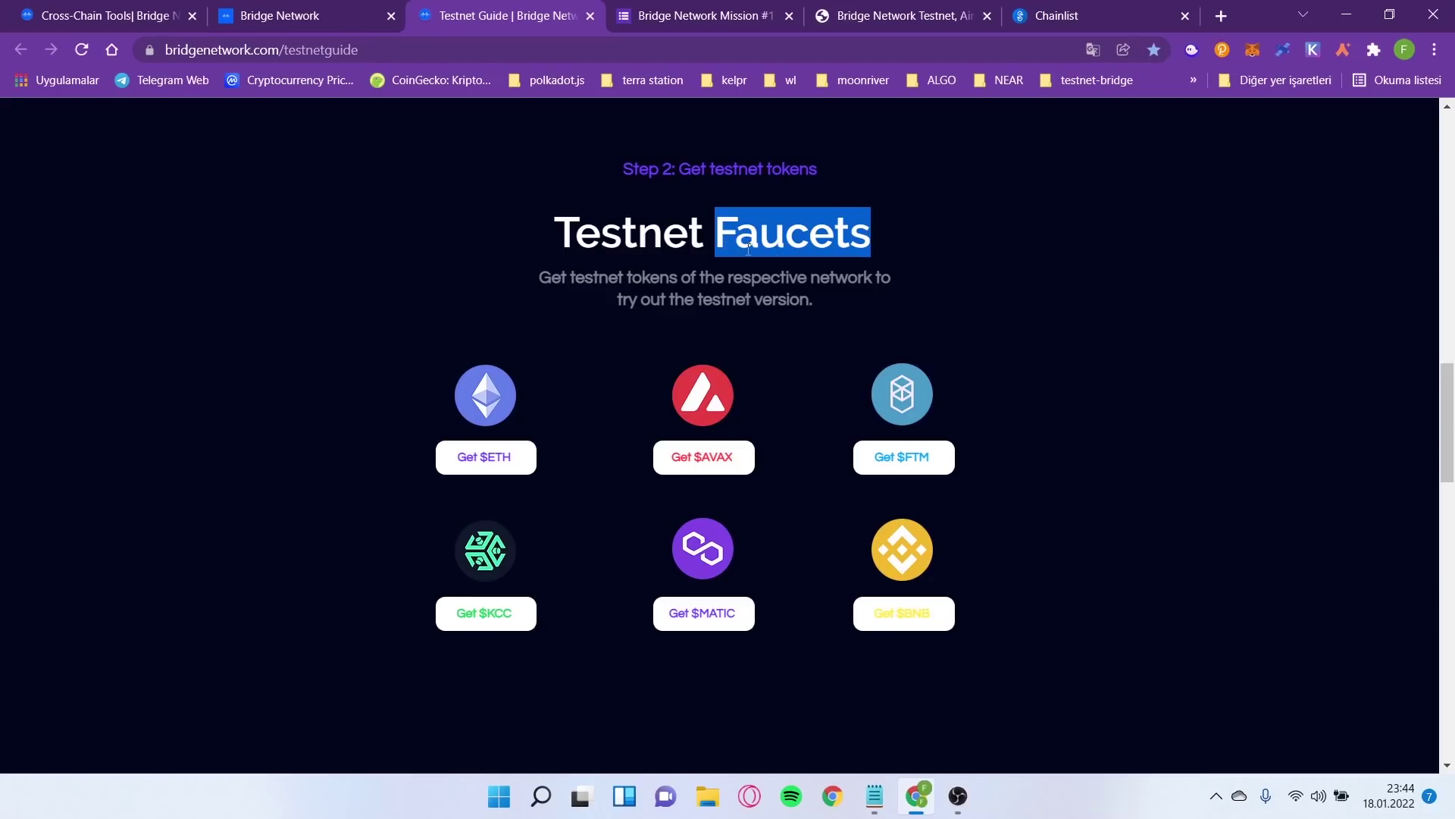
left_click(717, 459)
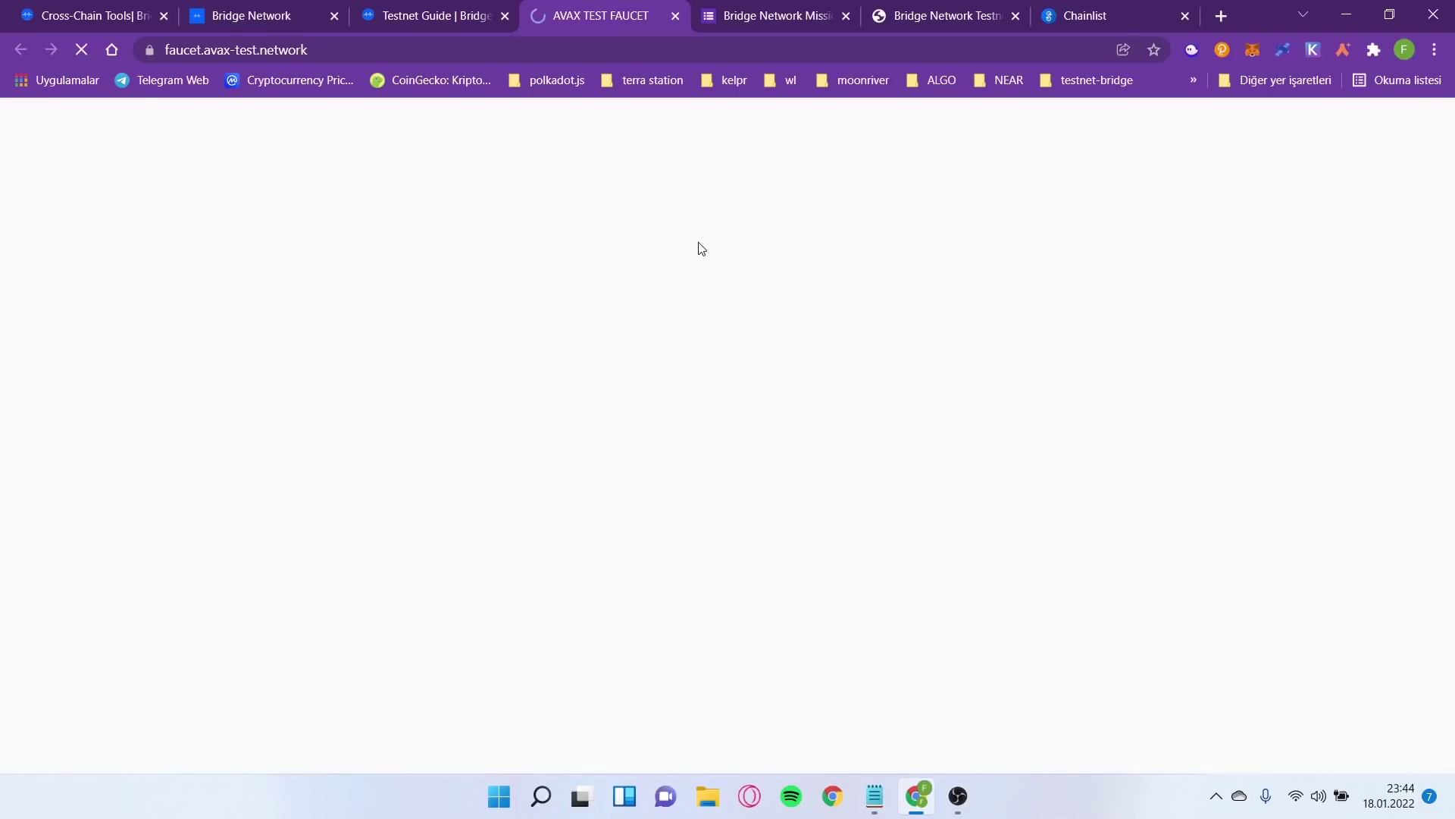
left_click(1148, 85)
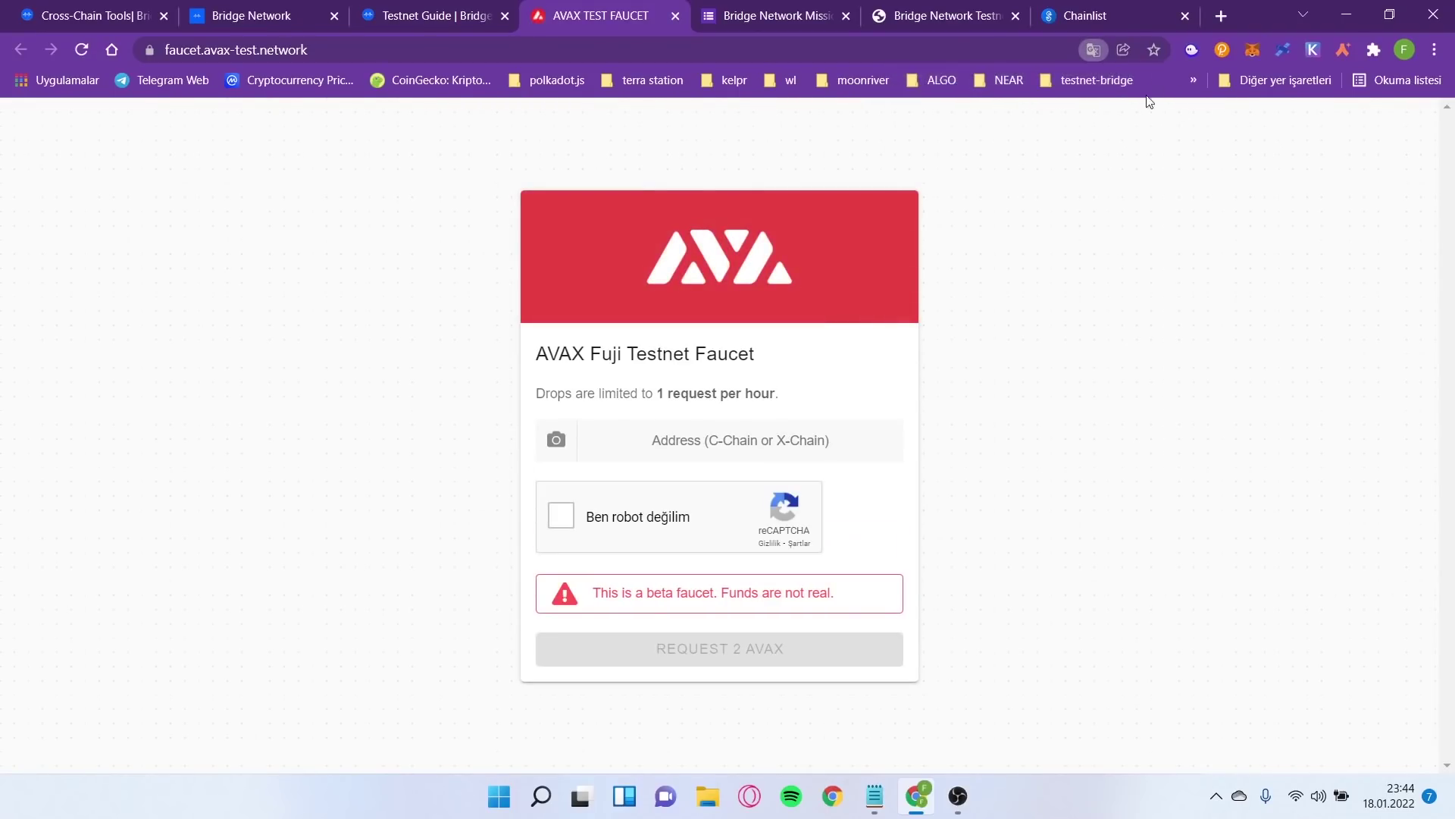
left_click(569, 529)
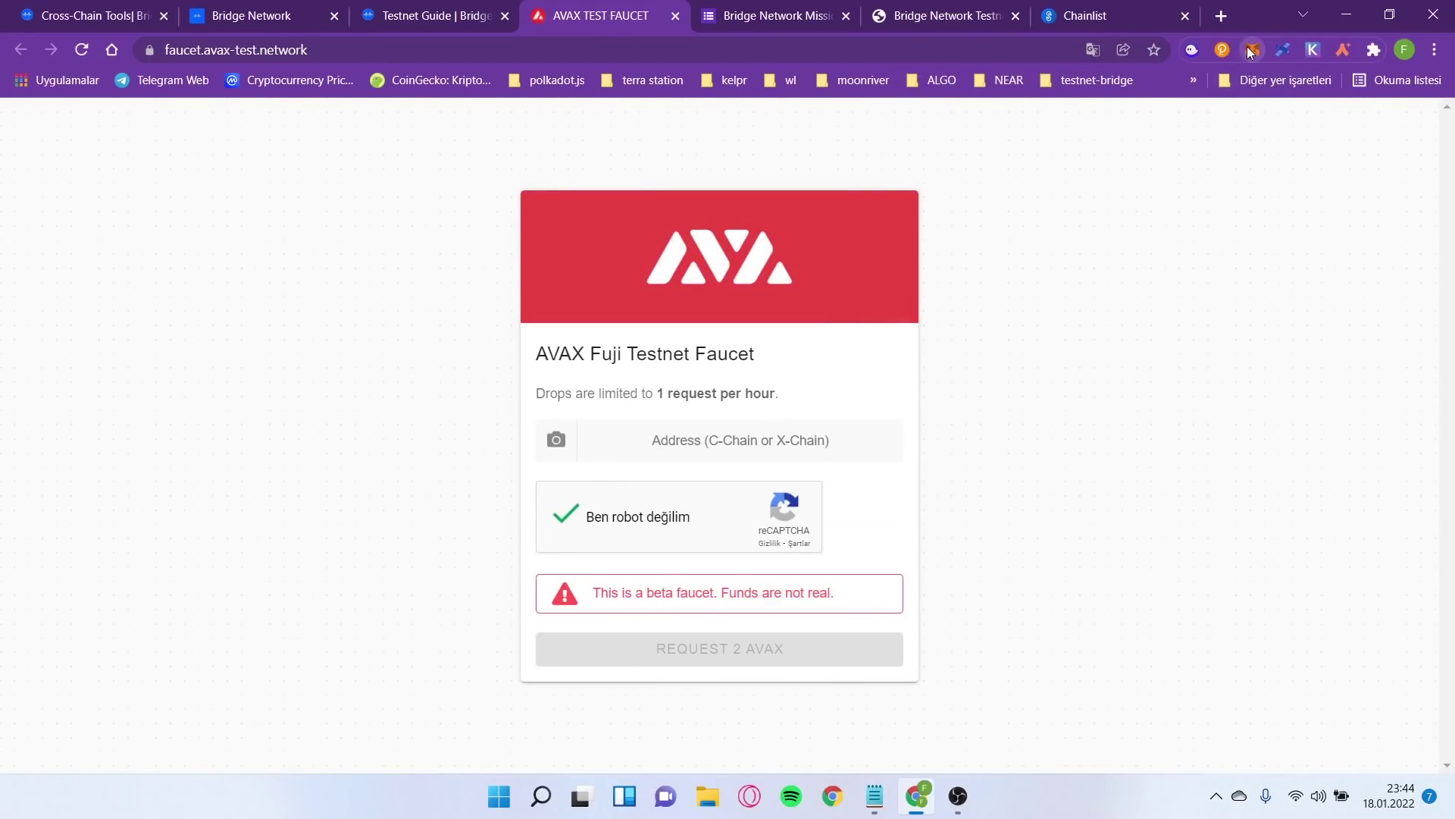
- Copy the wallet address from MetaMask, enter it in the AVAX Fuji Testnet Faucet and request 10 AVAX
left_click(1251, 50)
left_click(690, 438)
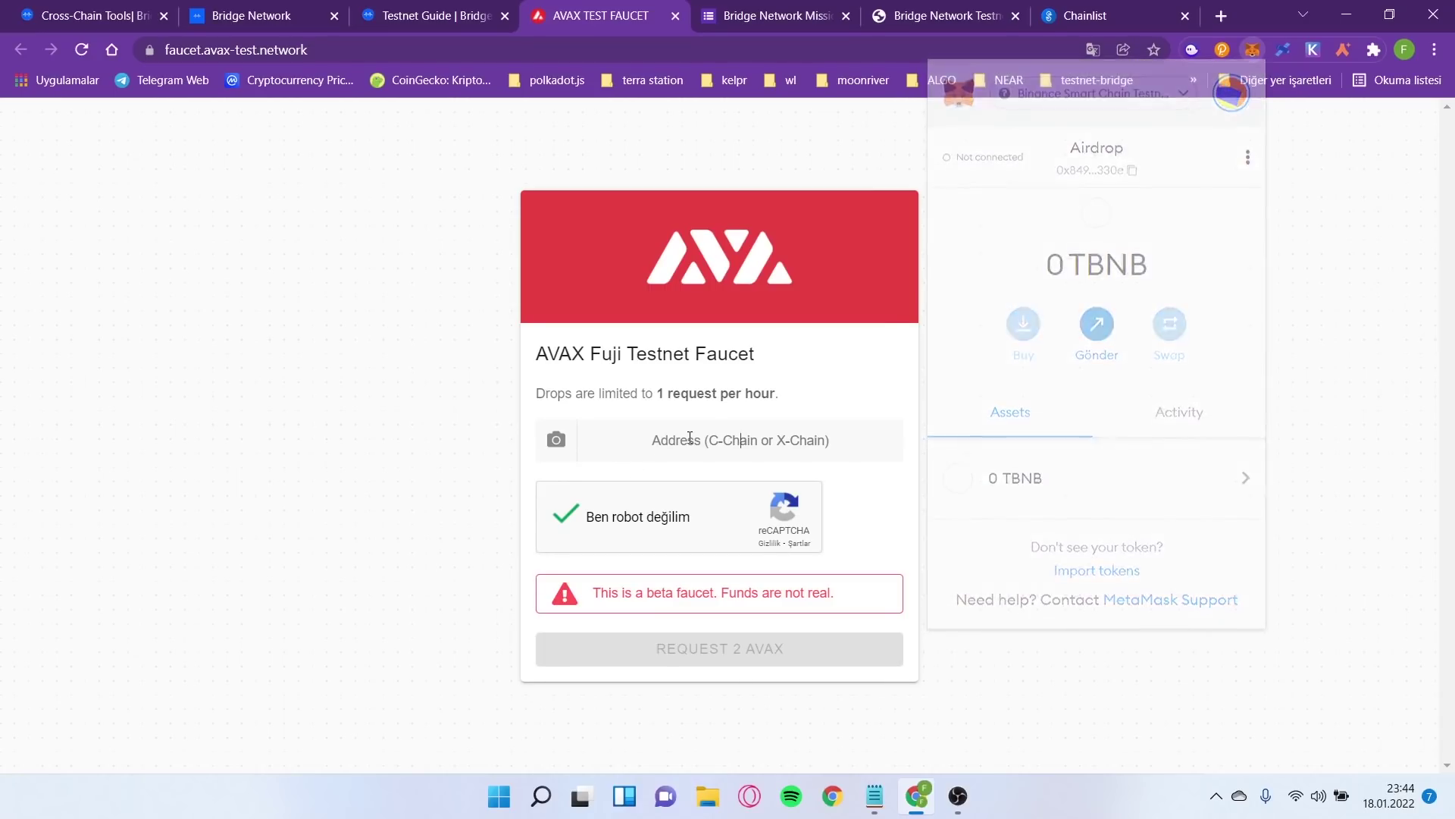
right_click(687, 437)
left_click(770, 258)
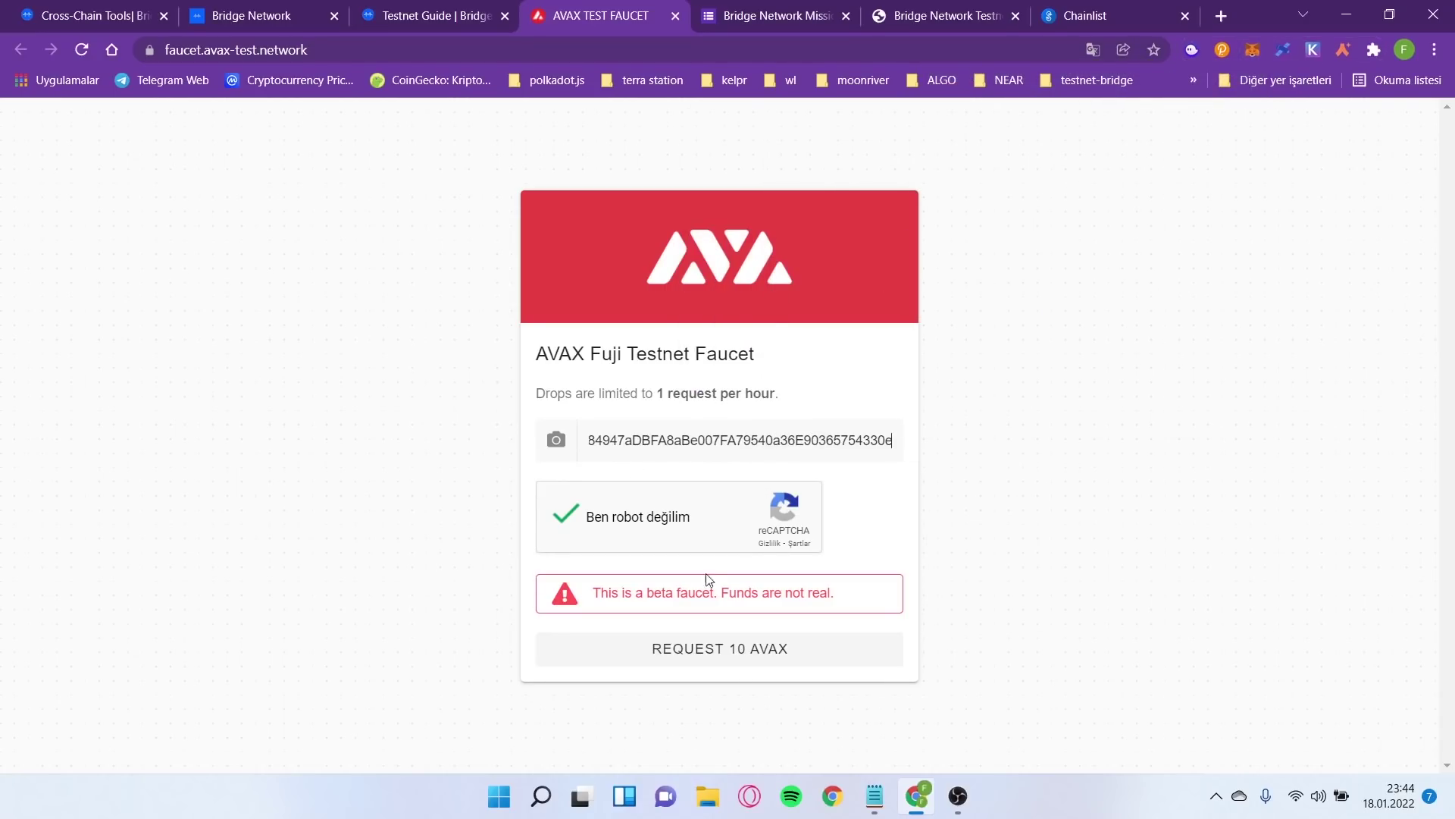
left_click(724, 652)
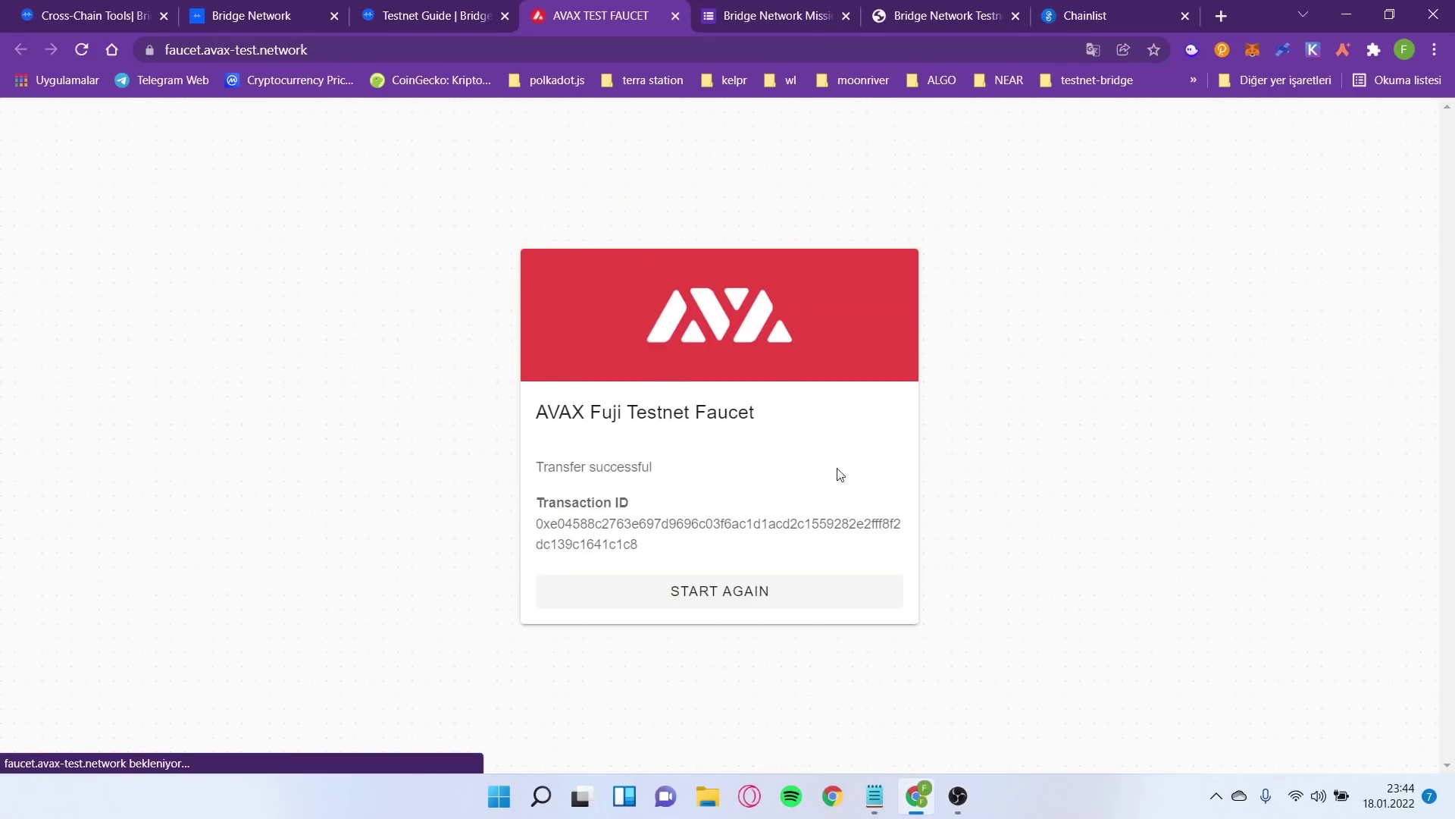
left_click_drag(545, 466, 672, 475)
- Open the BNB faucet from the Testnet Guide and paste the wallet address into its address field
left_click(416, 15)
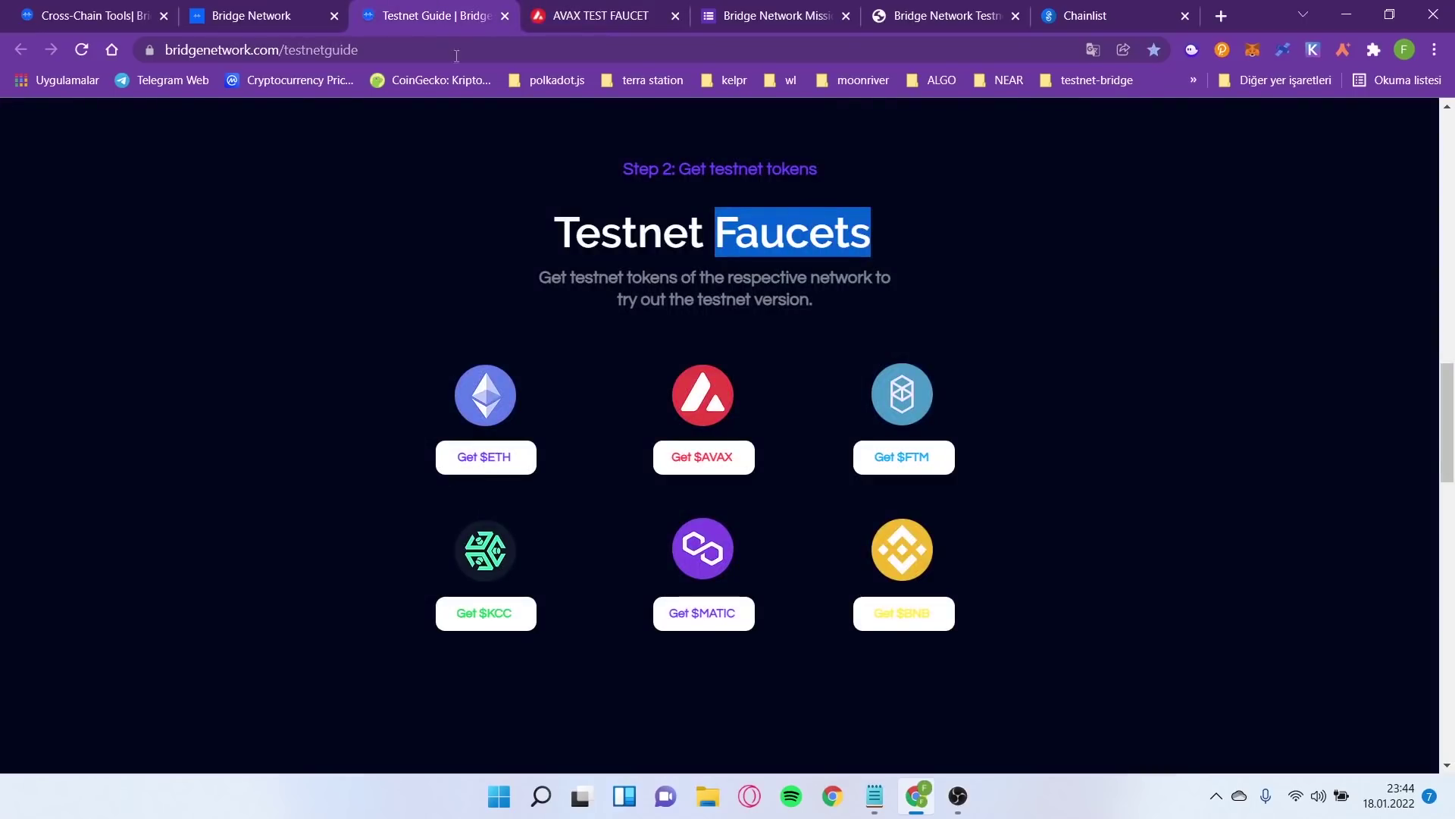
left_click(921, 608)
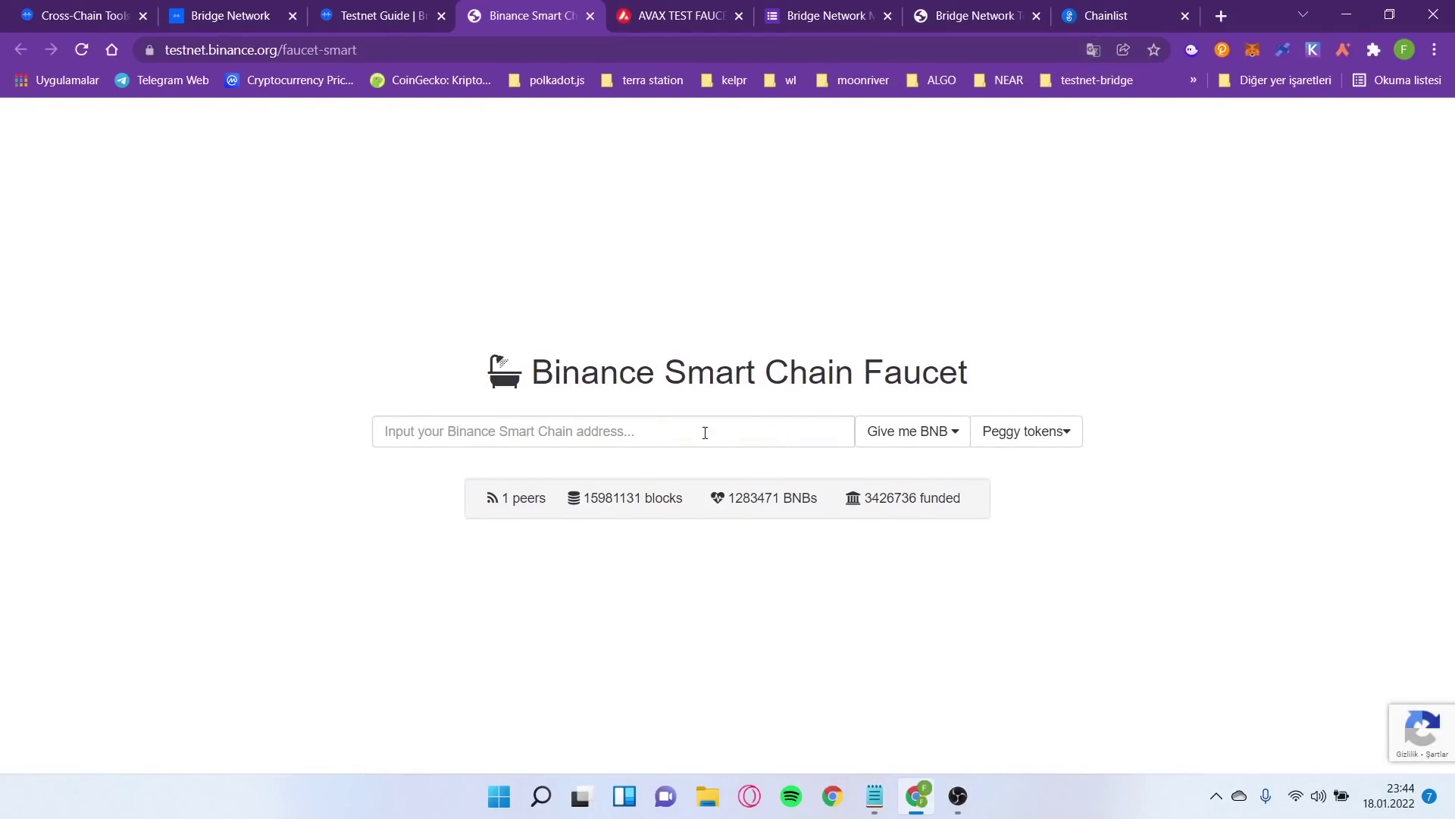
right_click(678, 433)
left_click(763, 253)
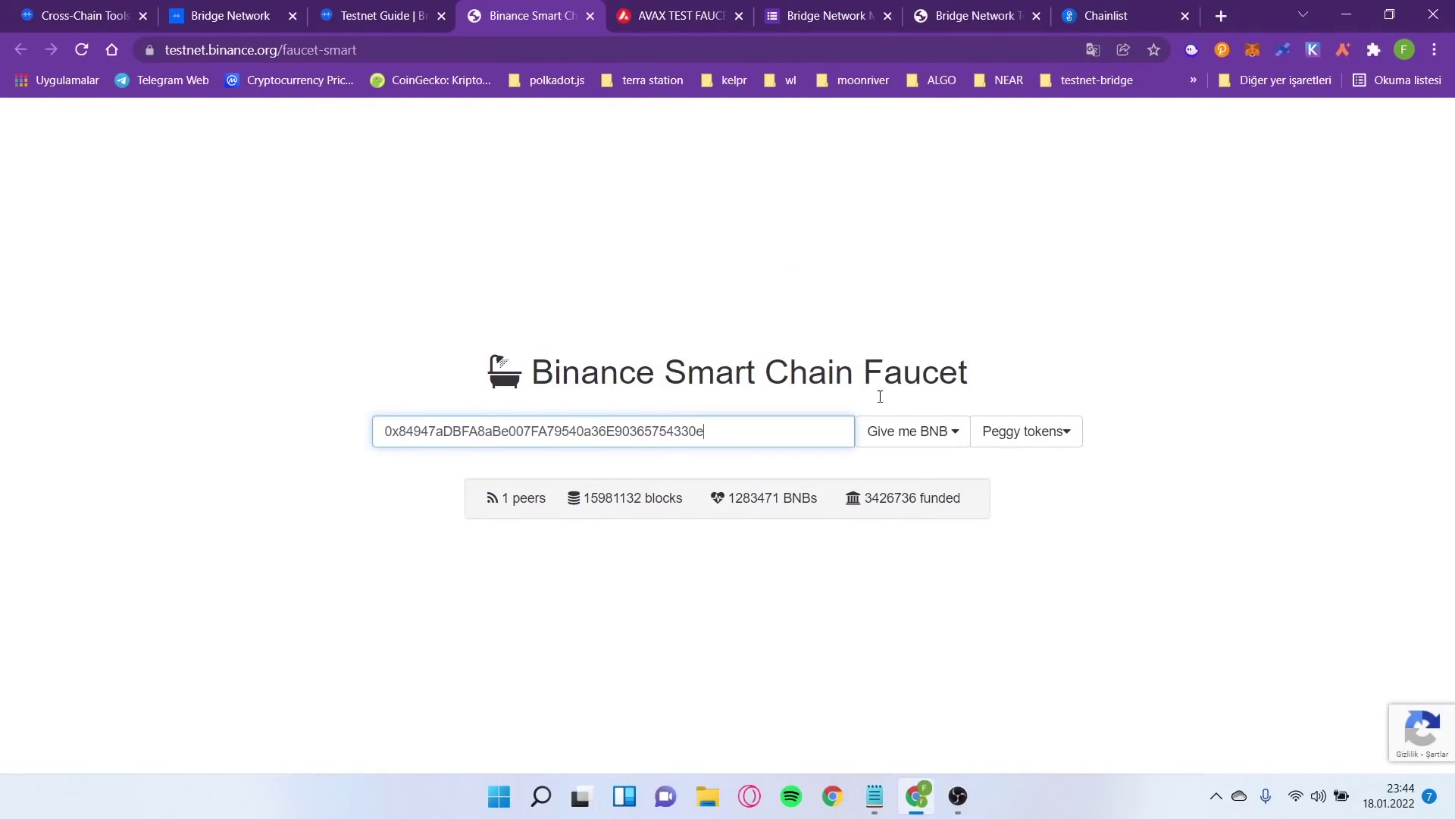
- Request 1 BNB from the Binance Smart Chain Faucet for the entered wallet address
left_click(935, 450)
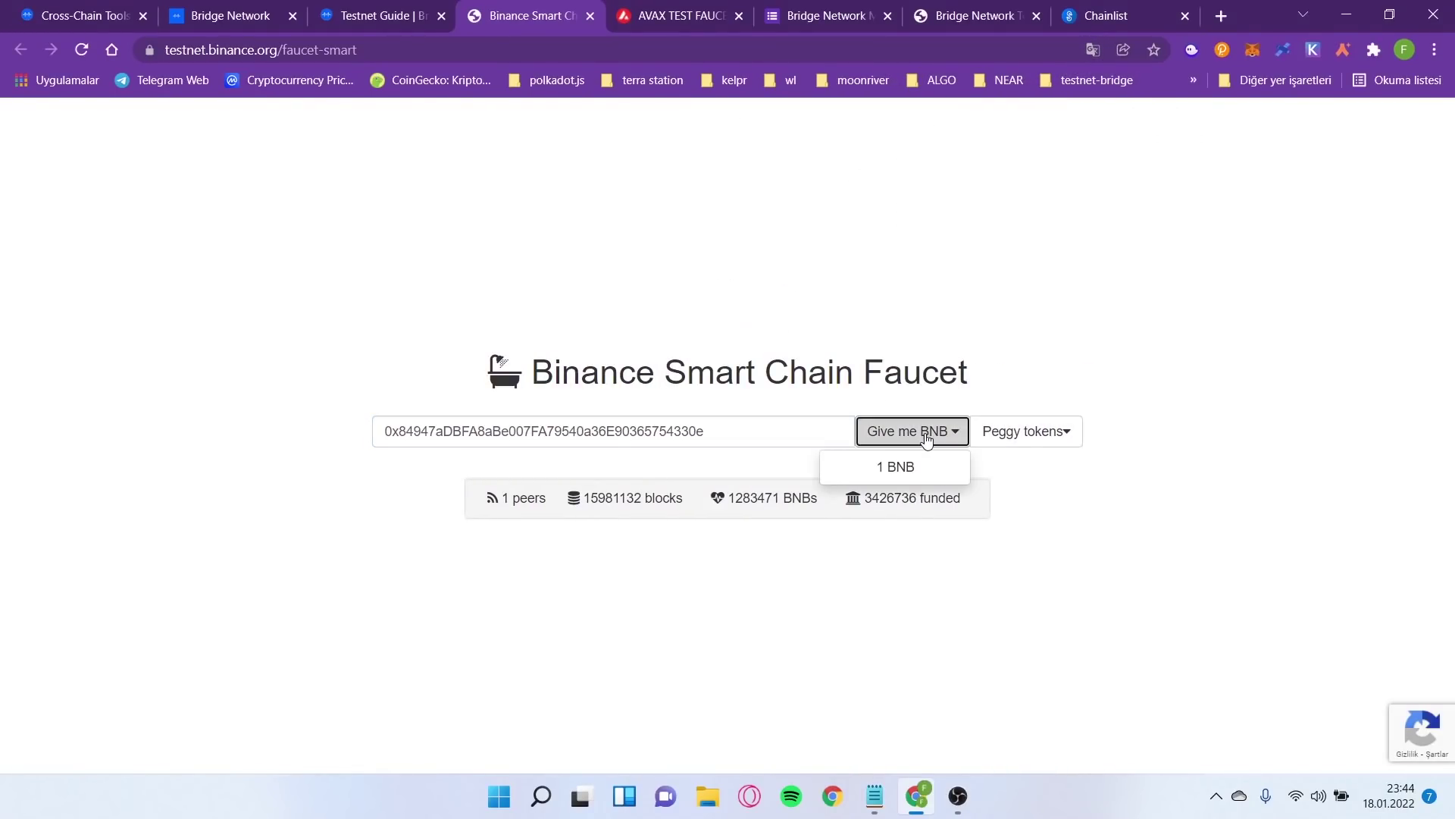
left_click(934, 446)
left_click(934, 446)
left_click(902, 464)
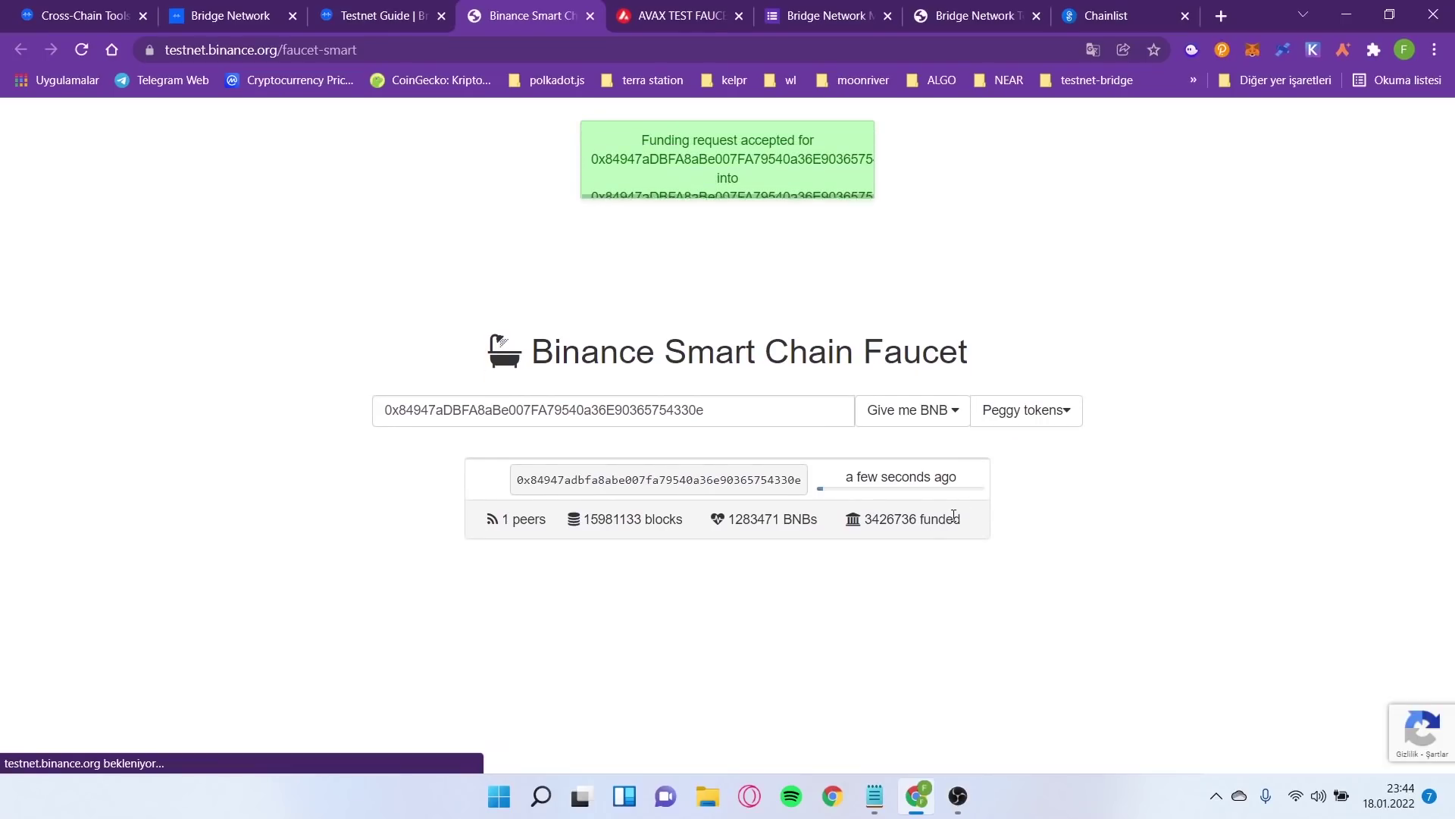
left_click_drag(647, 133, 828, 152)
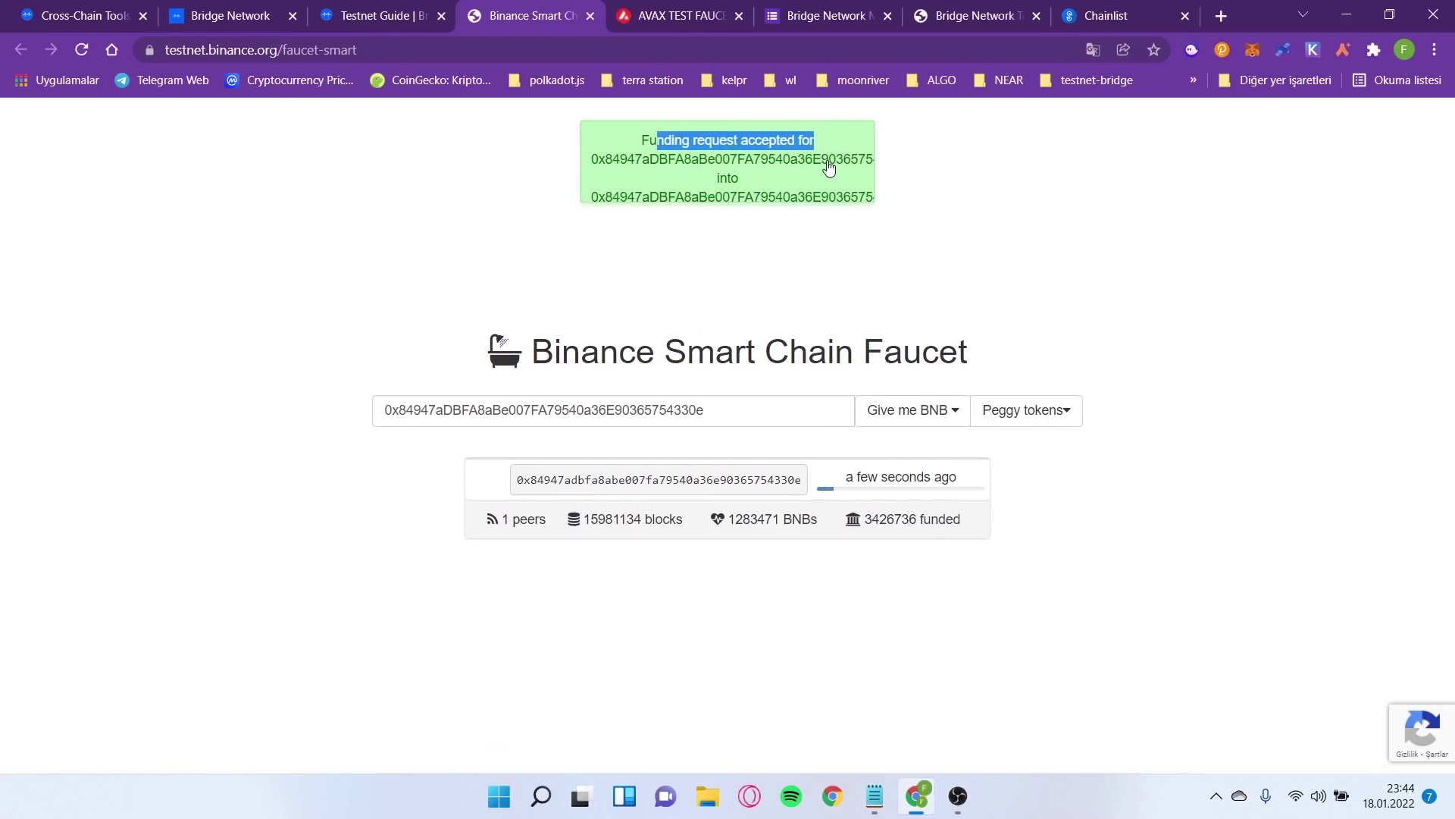
- Check the TBNB balance in MetaMask on the Binance Smart Chain Testnet, then return to the Testnet Guide
left_click(1254, 48)
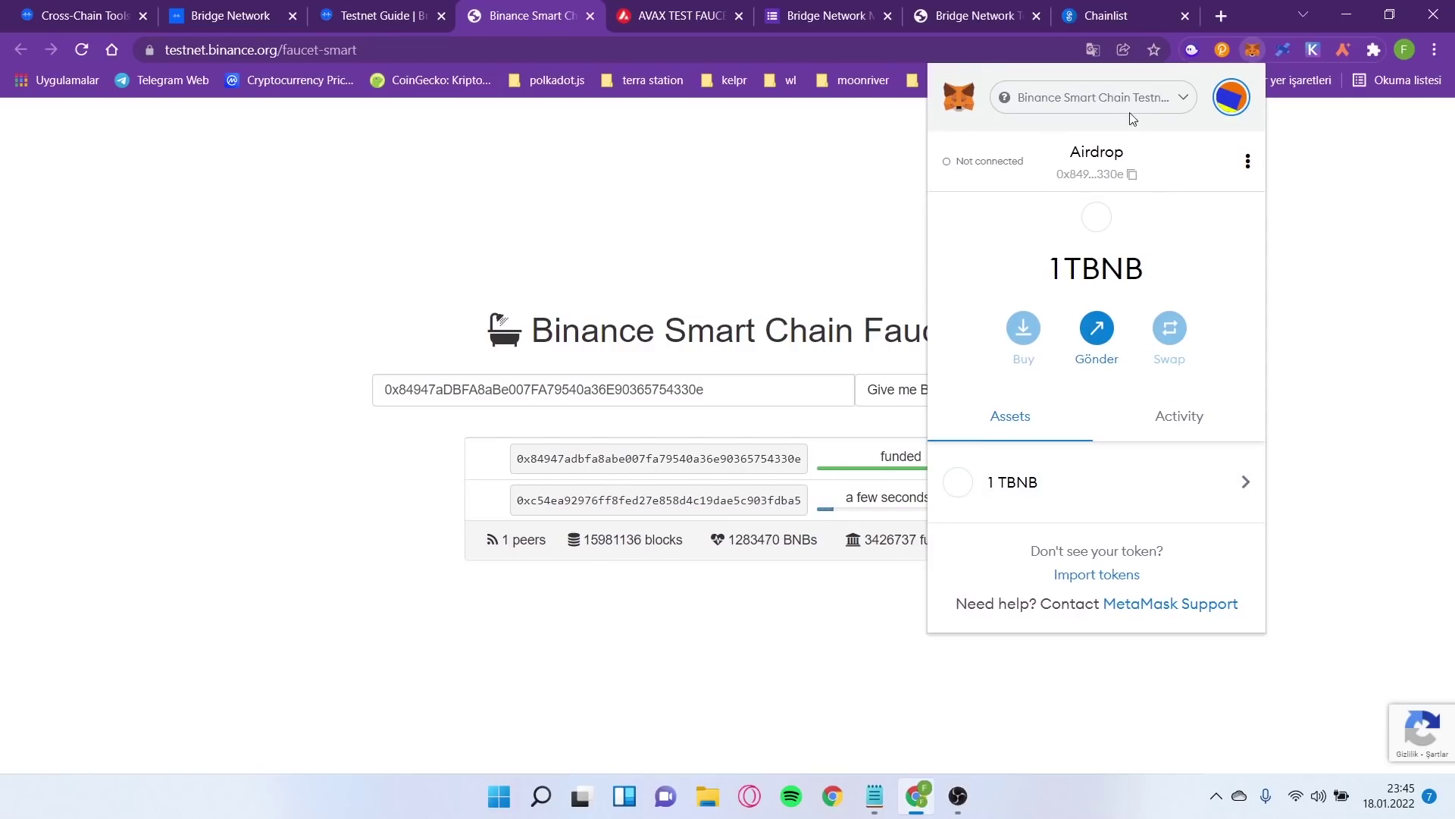
left_click(1147, 110)
left_click(1130, 335)
left_click(436, 9)
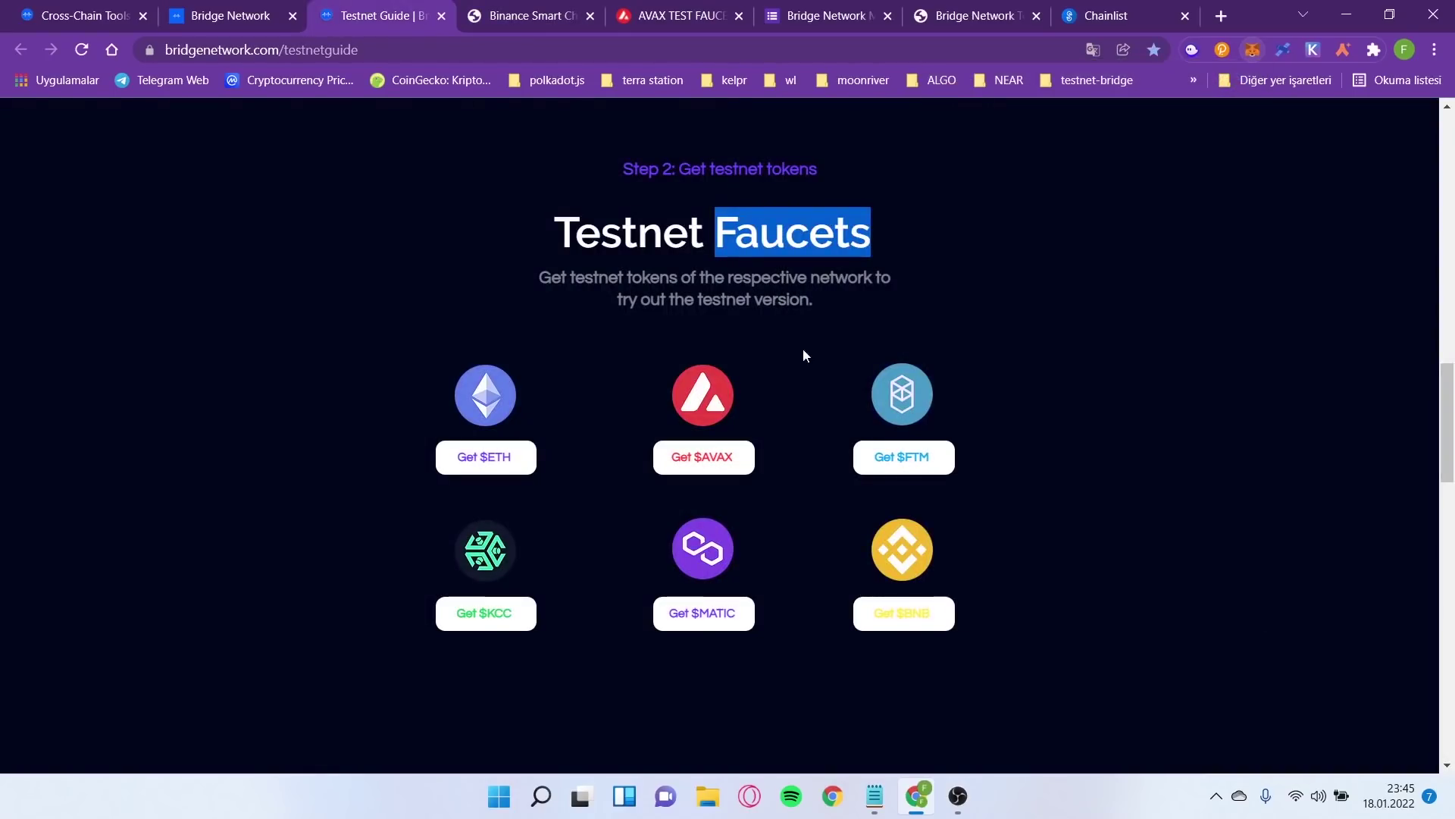
- Switch MetaMask to the Avalanche Fuji Testnet and check the AVAX balance there
left_click(1253, 49)
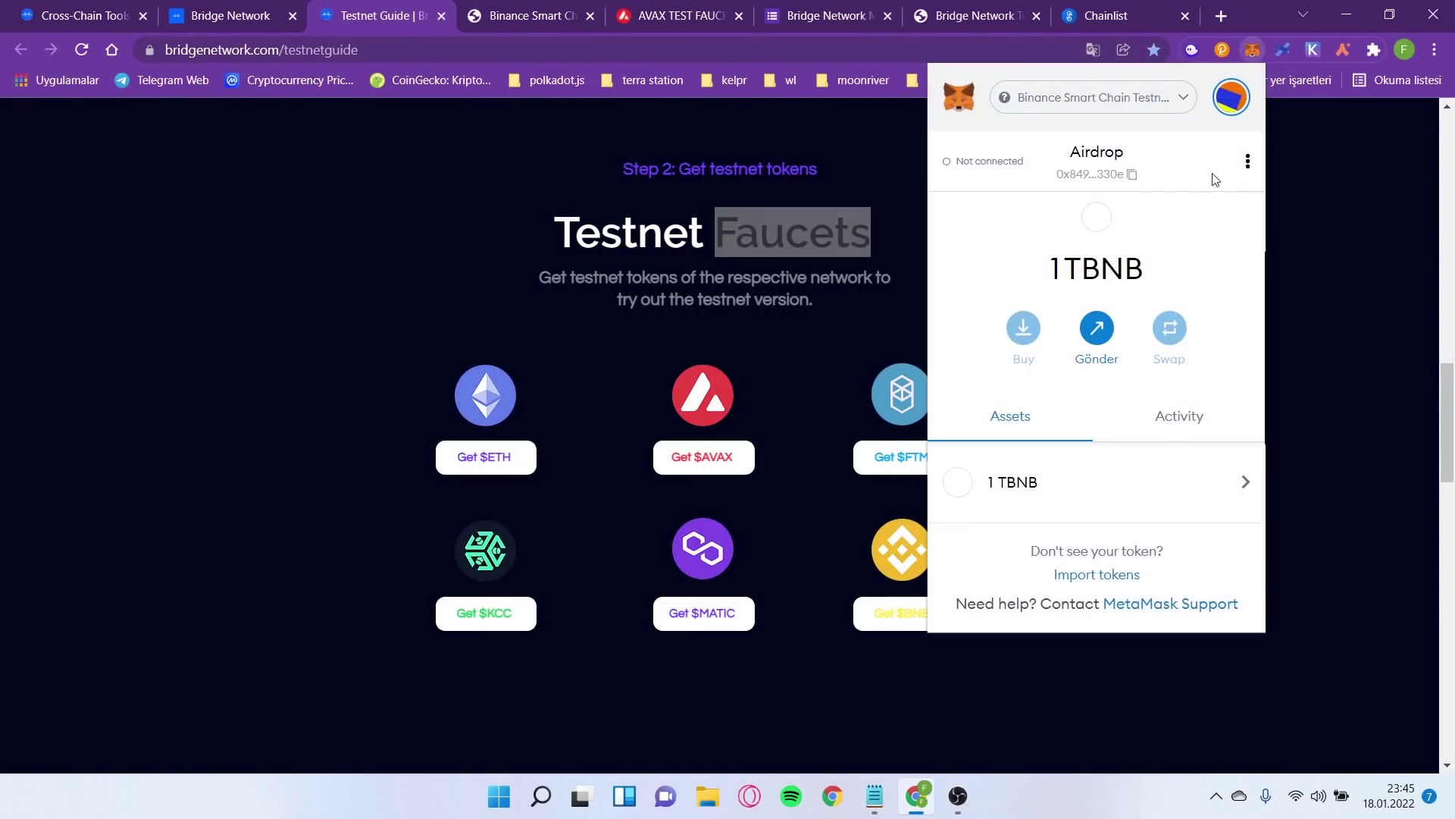
left_click(1120, 106)
left_click(1149, 282)
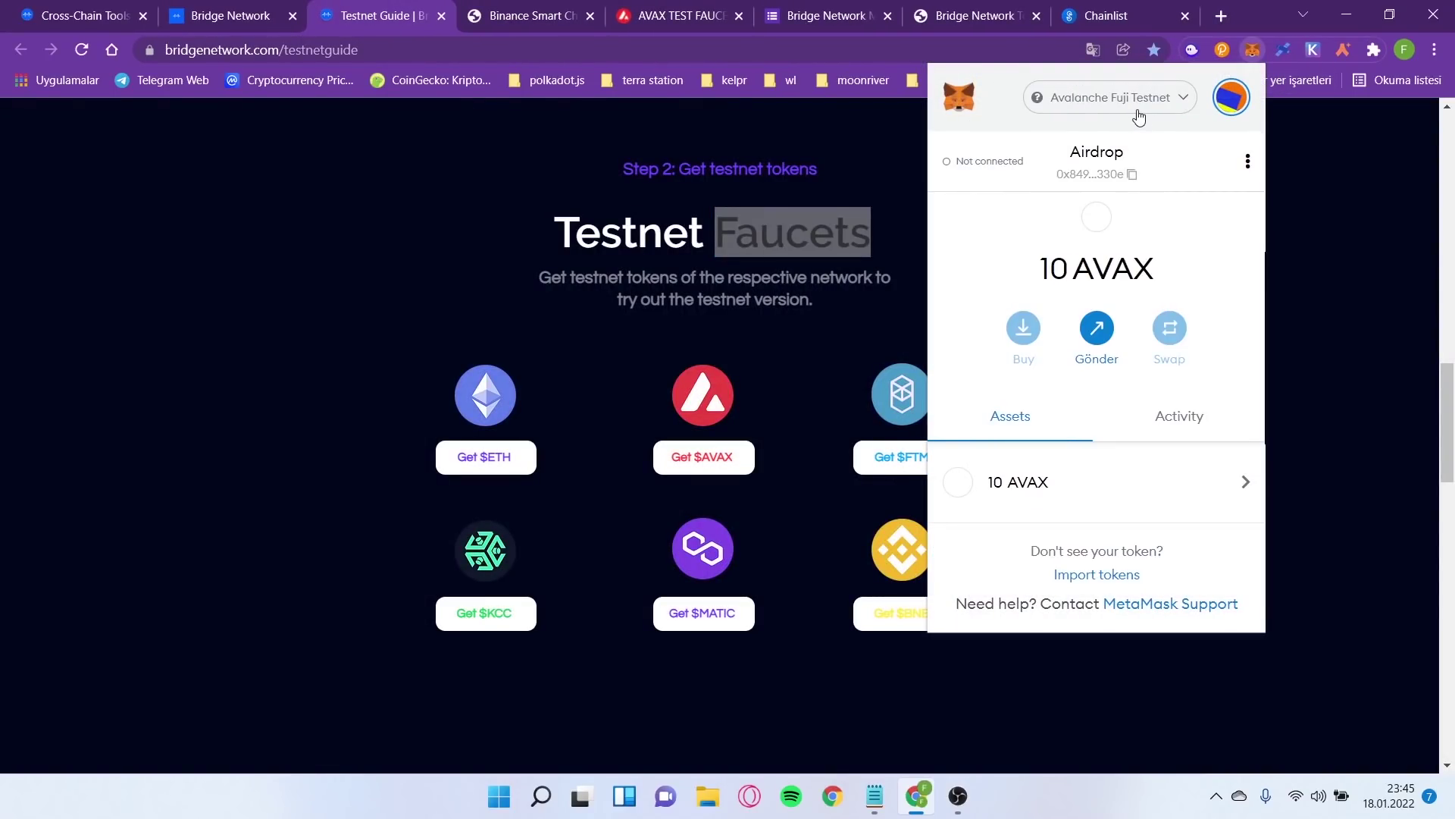
left_click(1129, 102)
left_click(1121, 276)
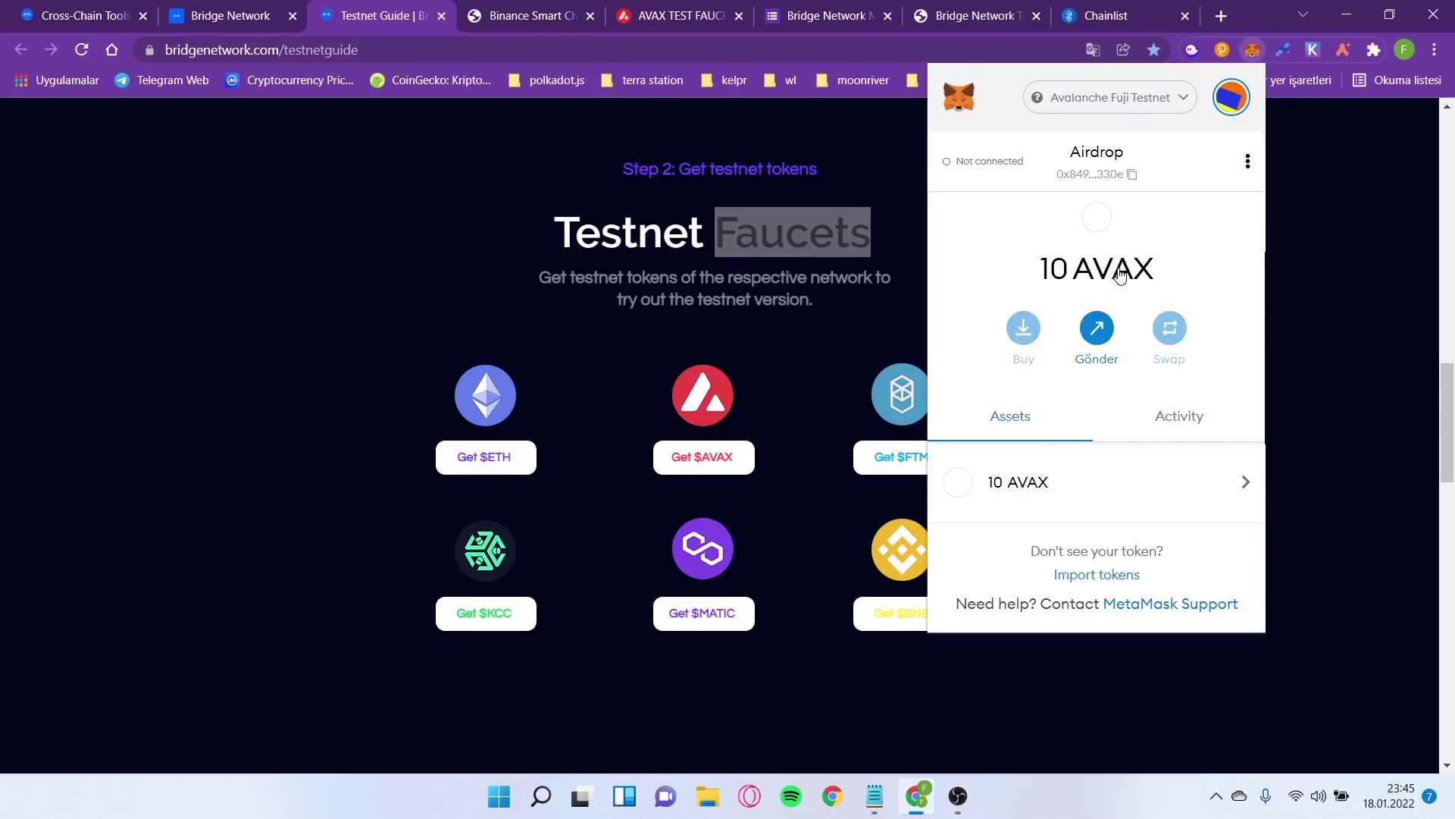
left_click(1353, 213)
- Review the Testnet Guide's Complete mission and Connect with us sections
scroll(947, 349, "down", 6)
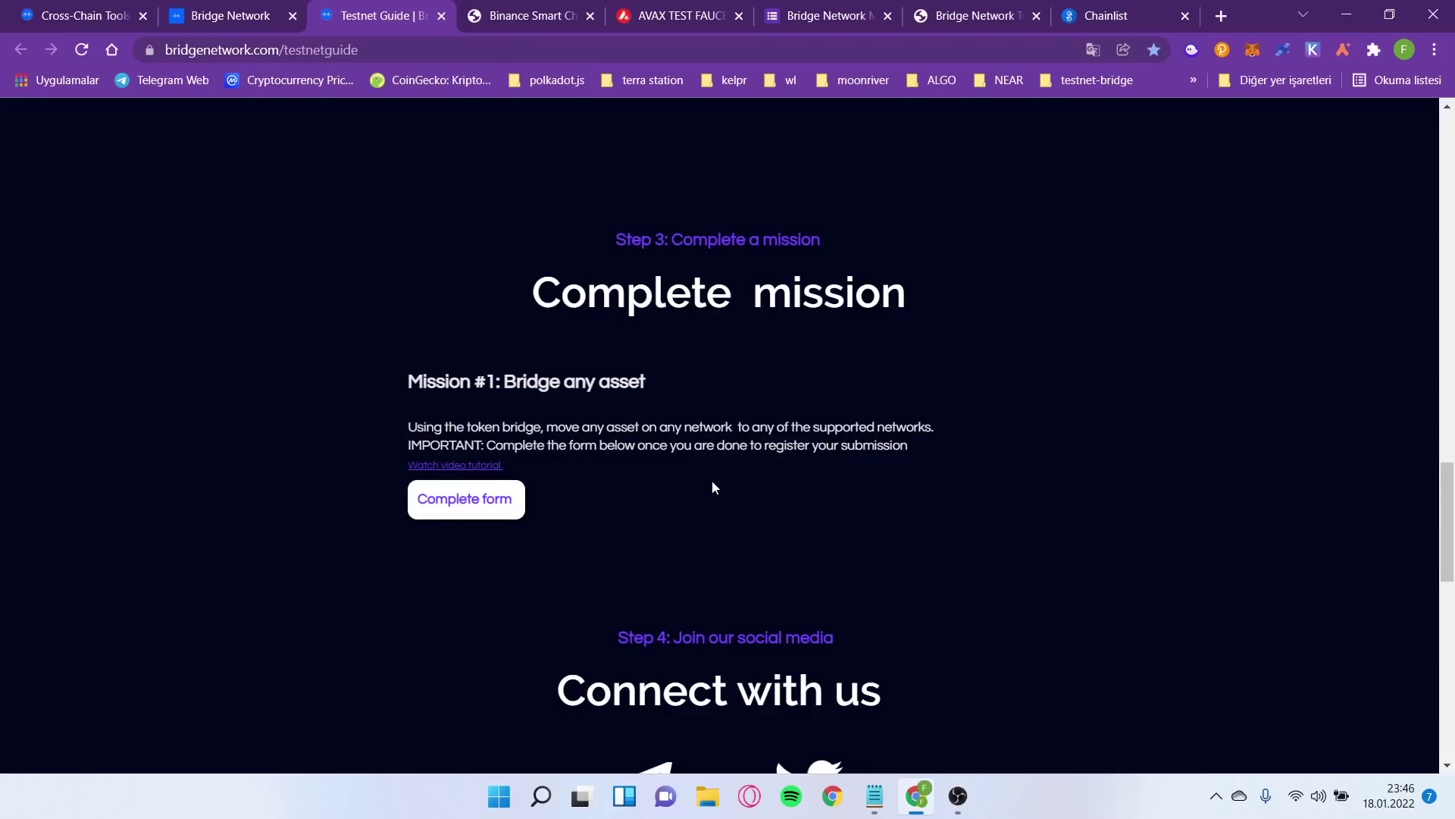
scroll(572, 496, "down", 1)
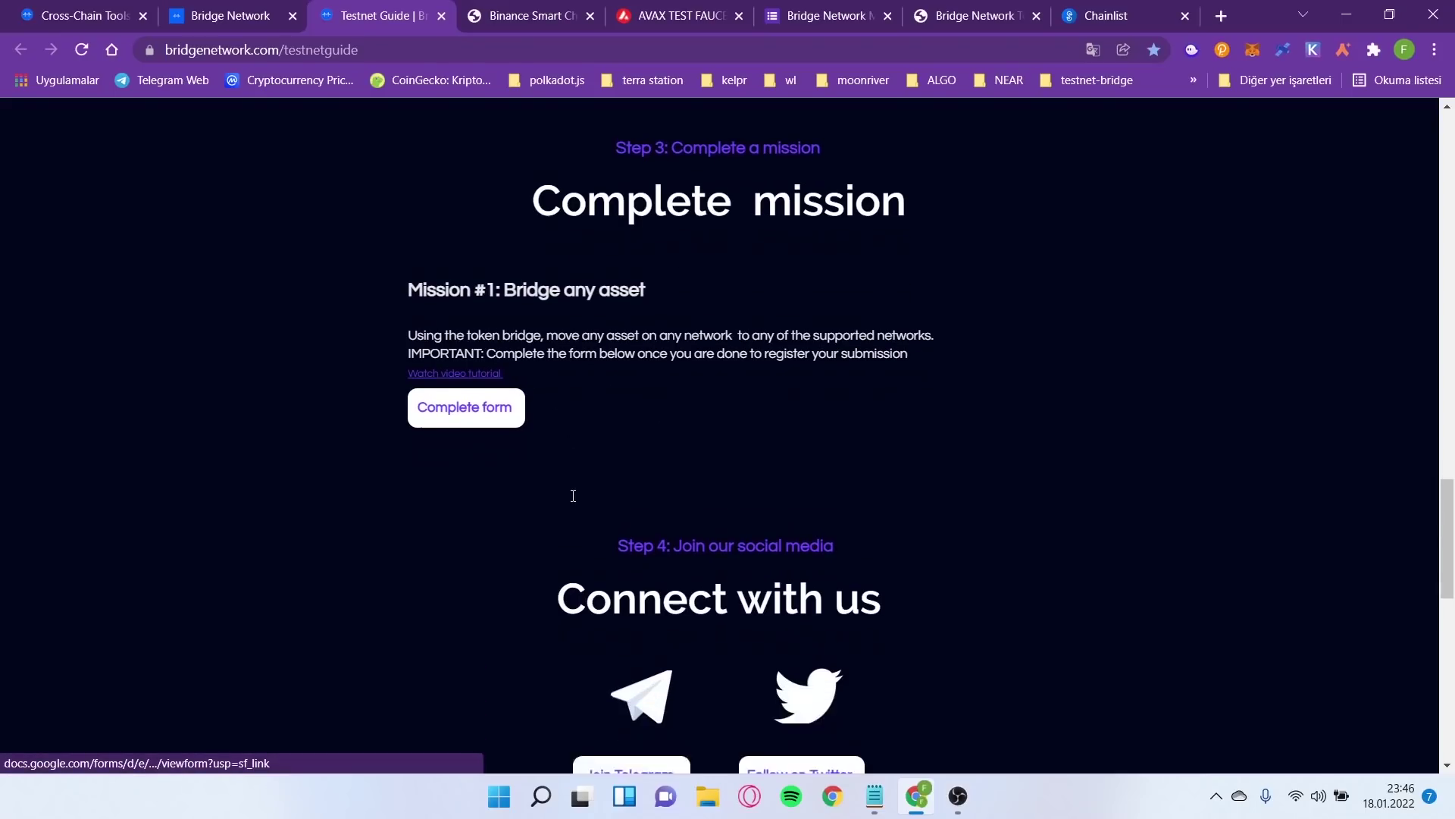
scroll(573, 495, "down", 2)
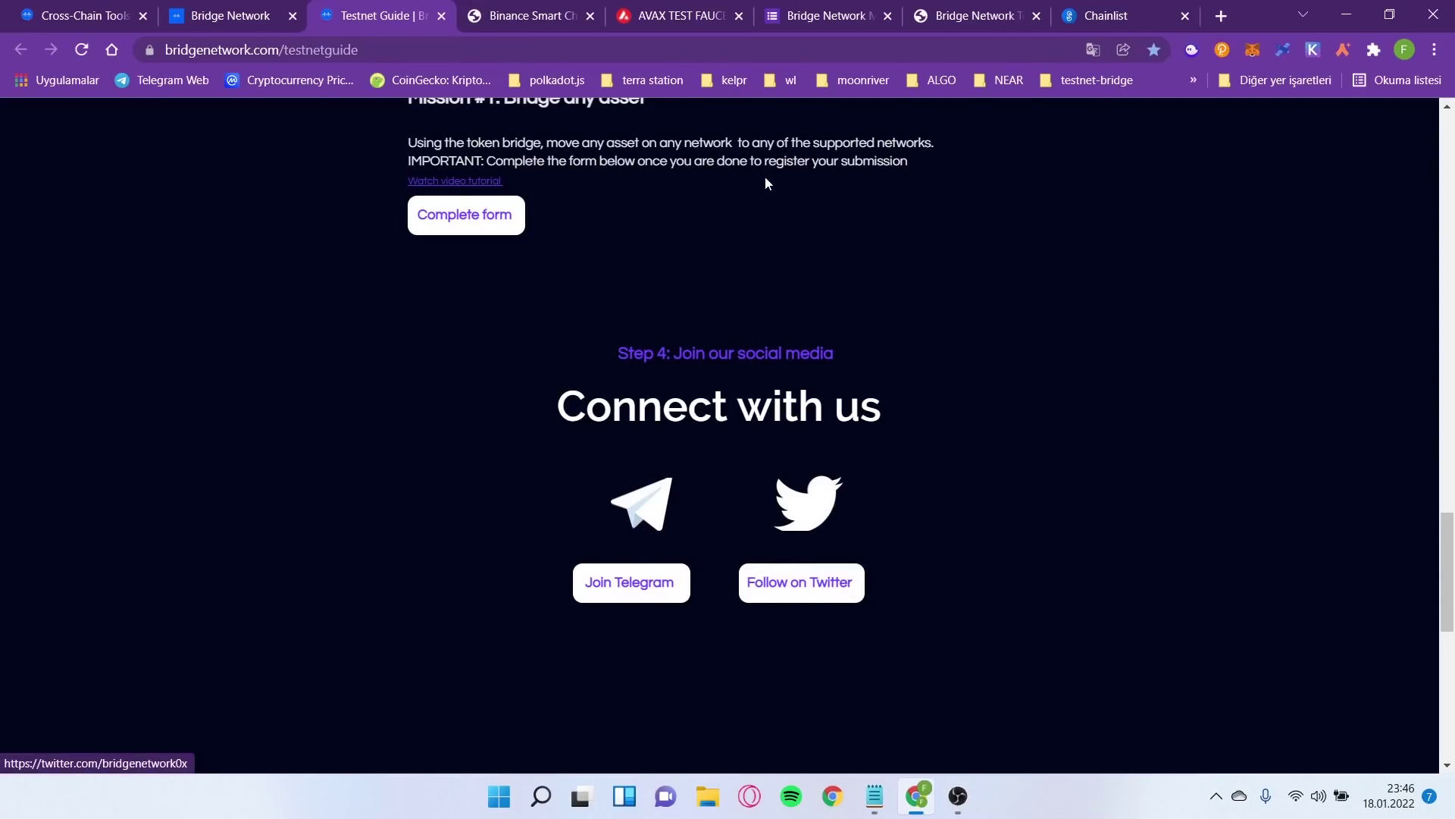
- On the token bridge, set up a transfer of 0.5 BNB from Binance Smart Chain to Fantom Chain
left_click(264, 10)
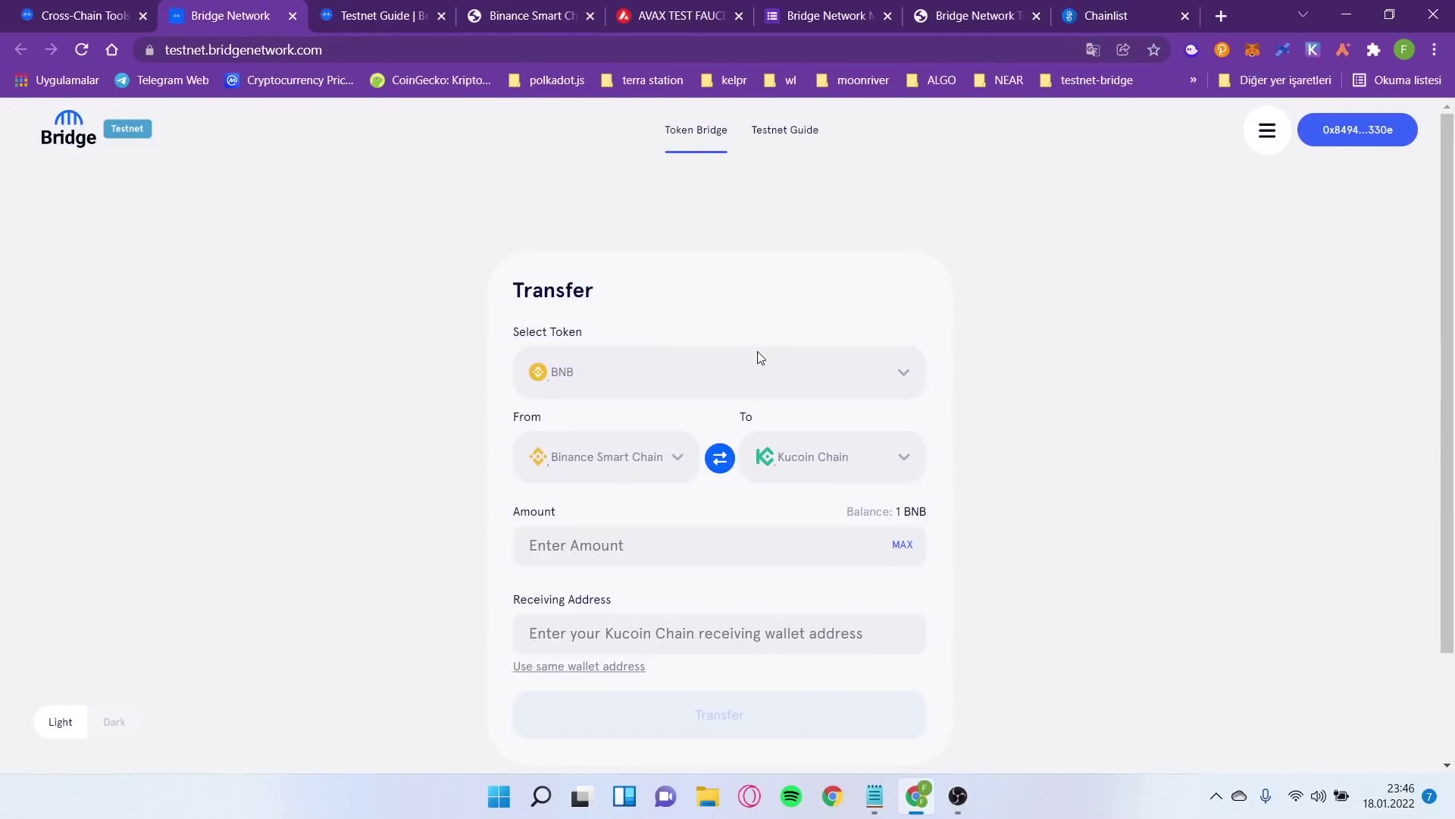
double_click(660, 453)
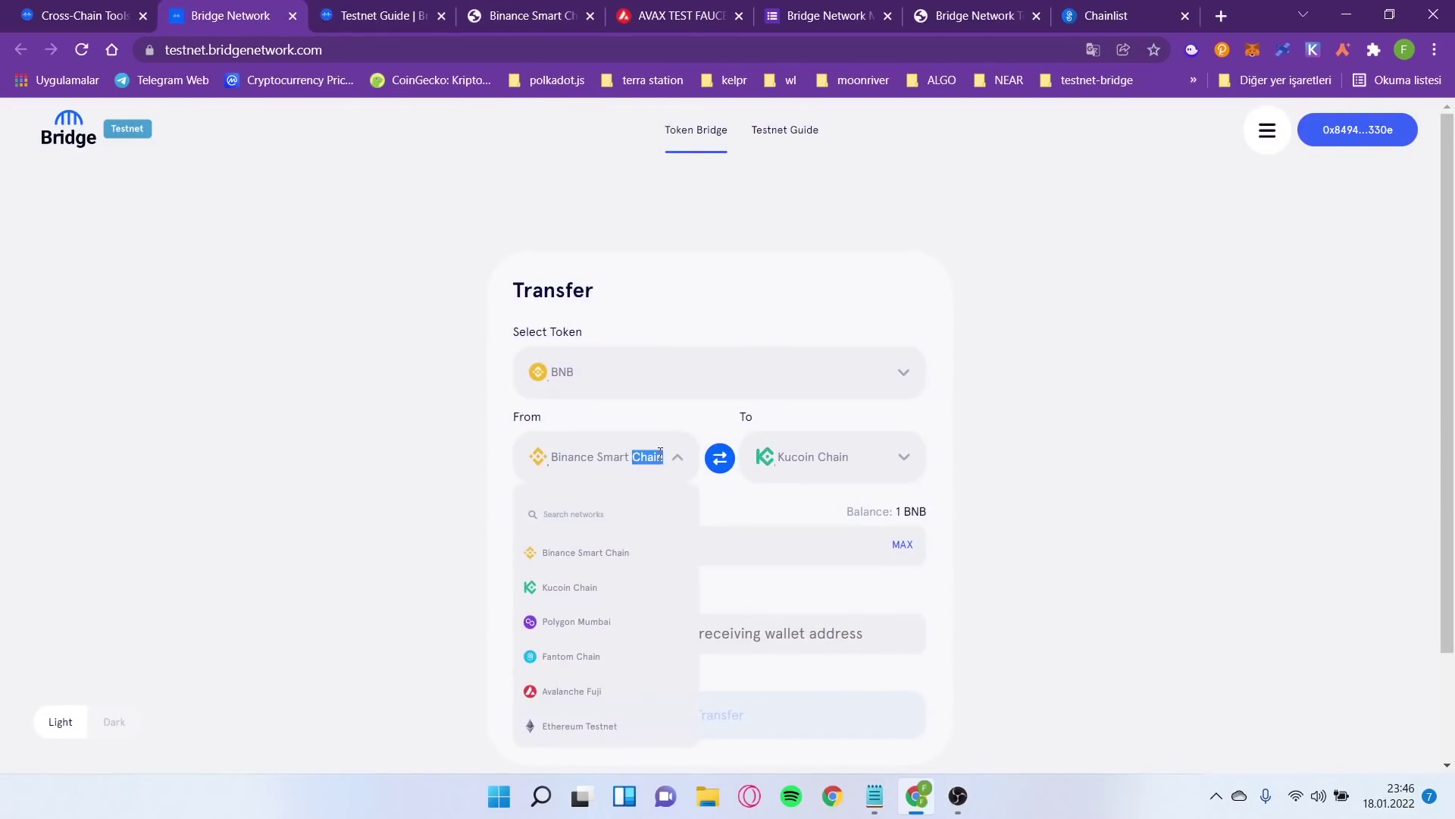
left_click(896, 451)
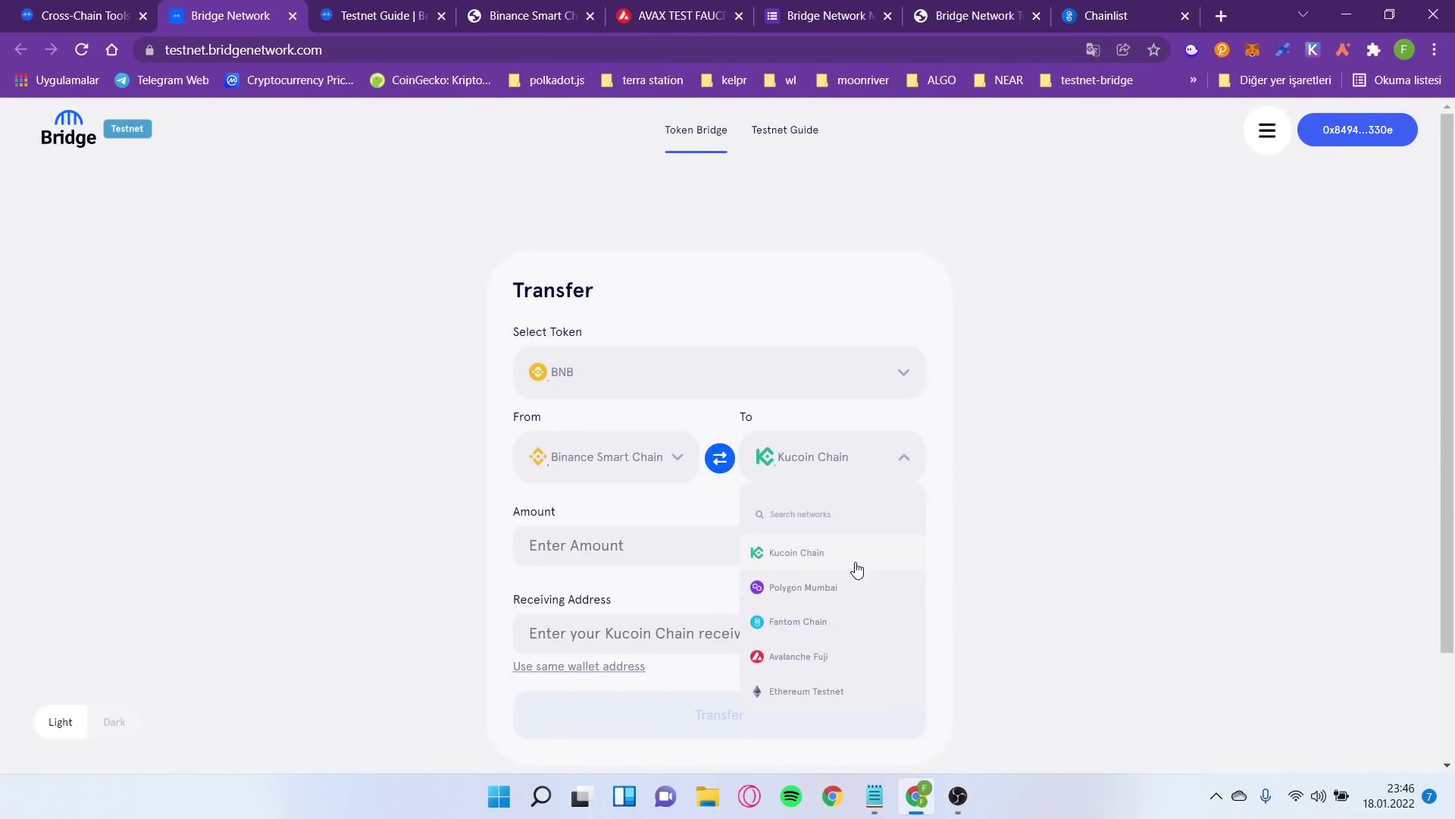
left_click(843, 621)
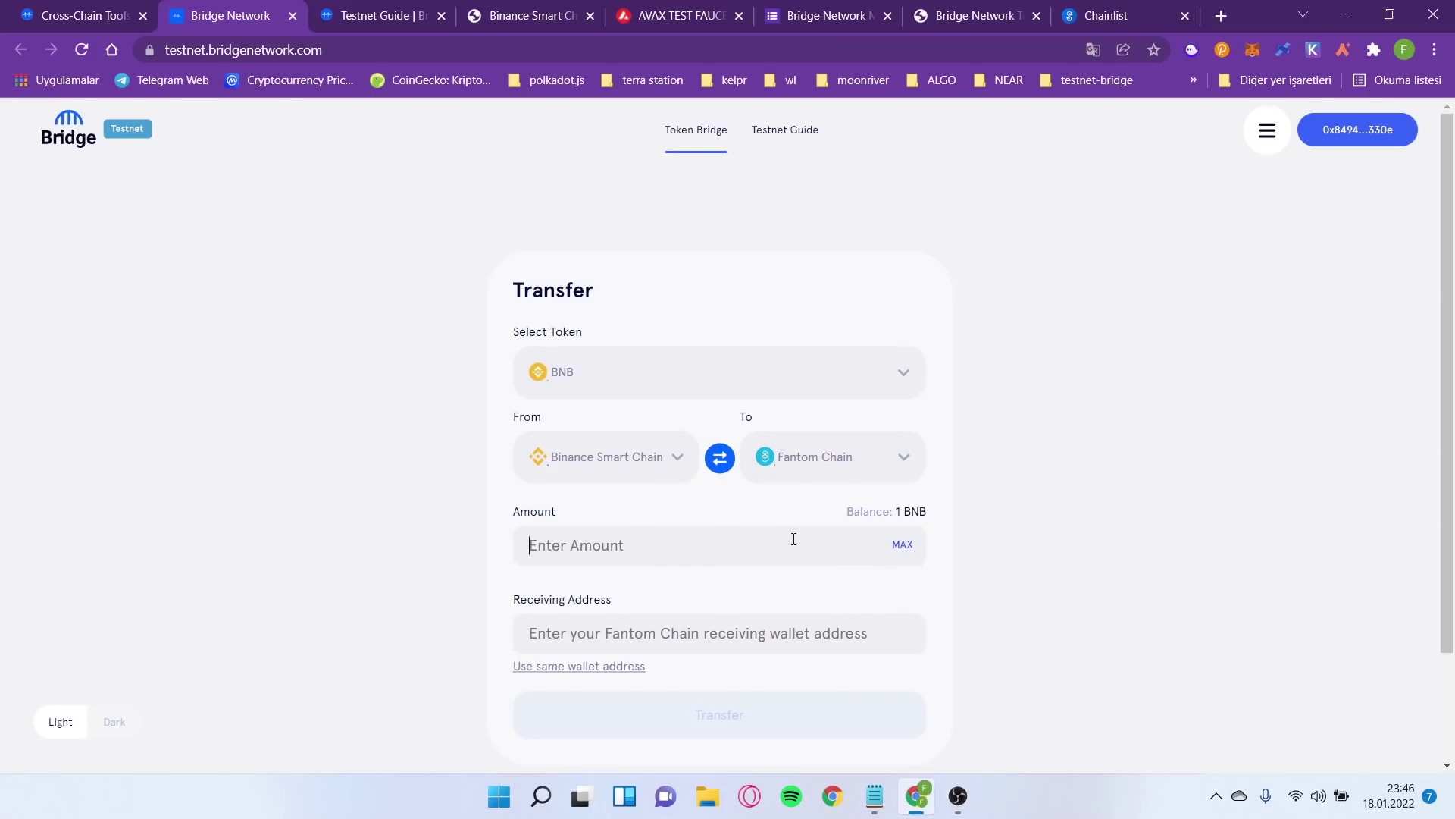
type("0.5")
- Paste the wallet address as the Fantom Chain receiving address and proceed to the transfer preview
left_click(643, 631)
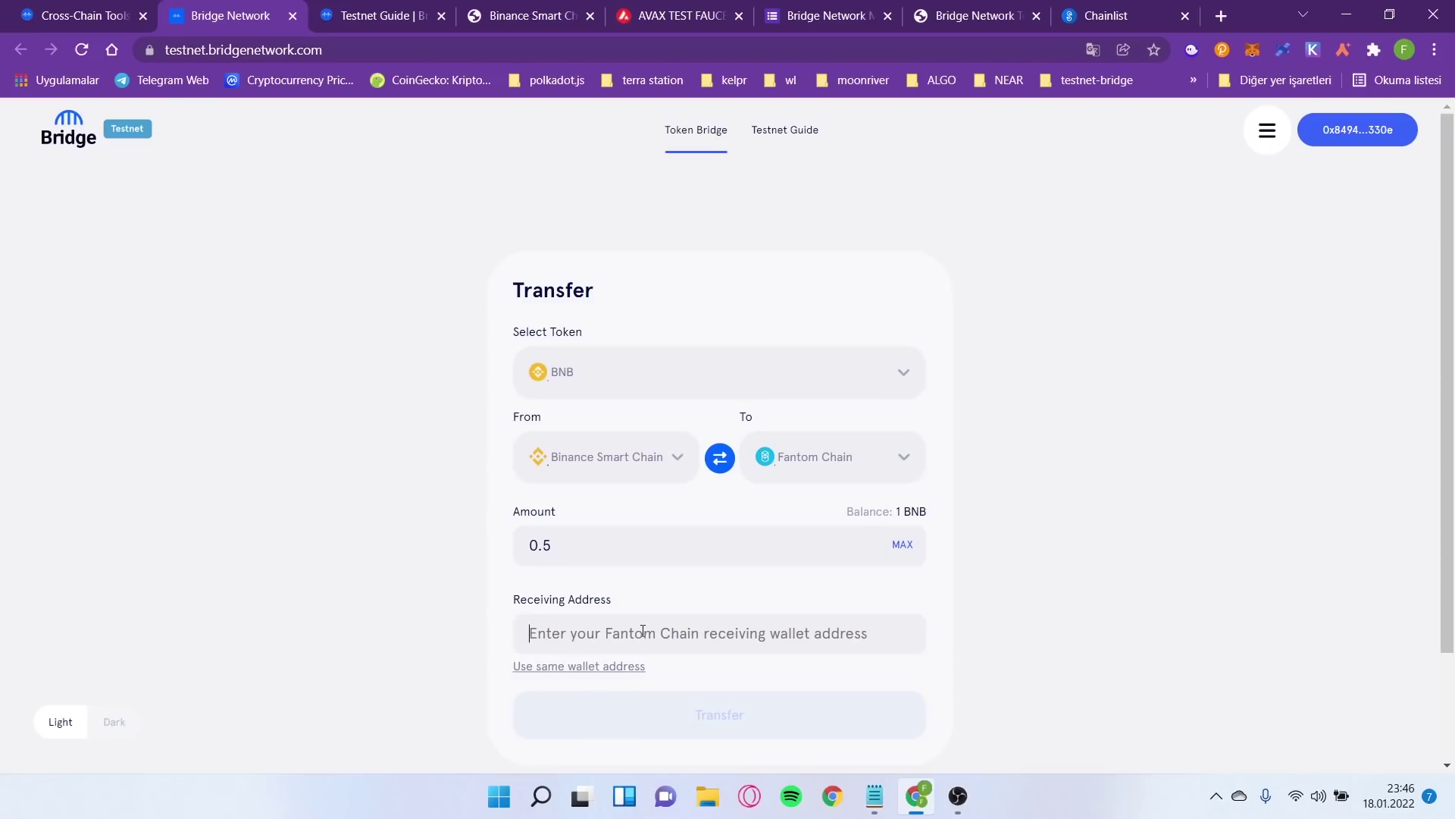
right_click(734, 635)
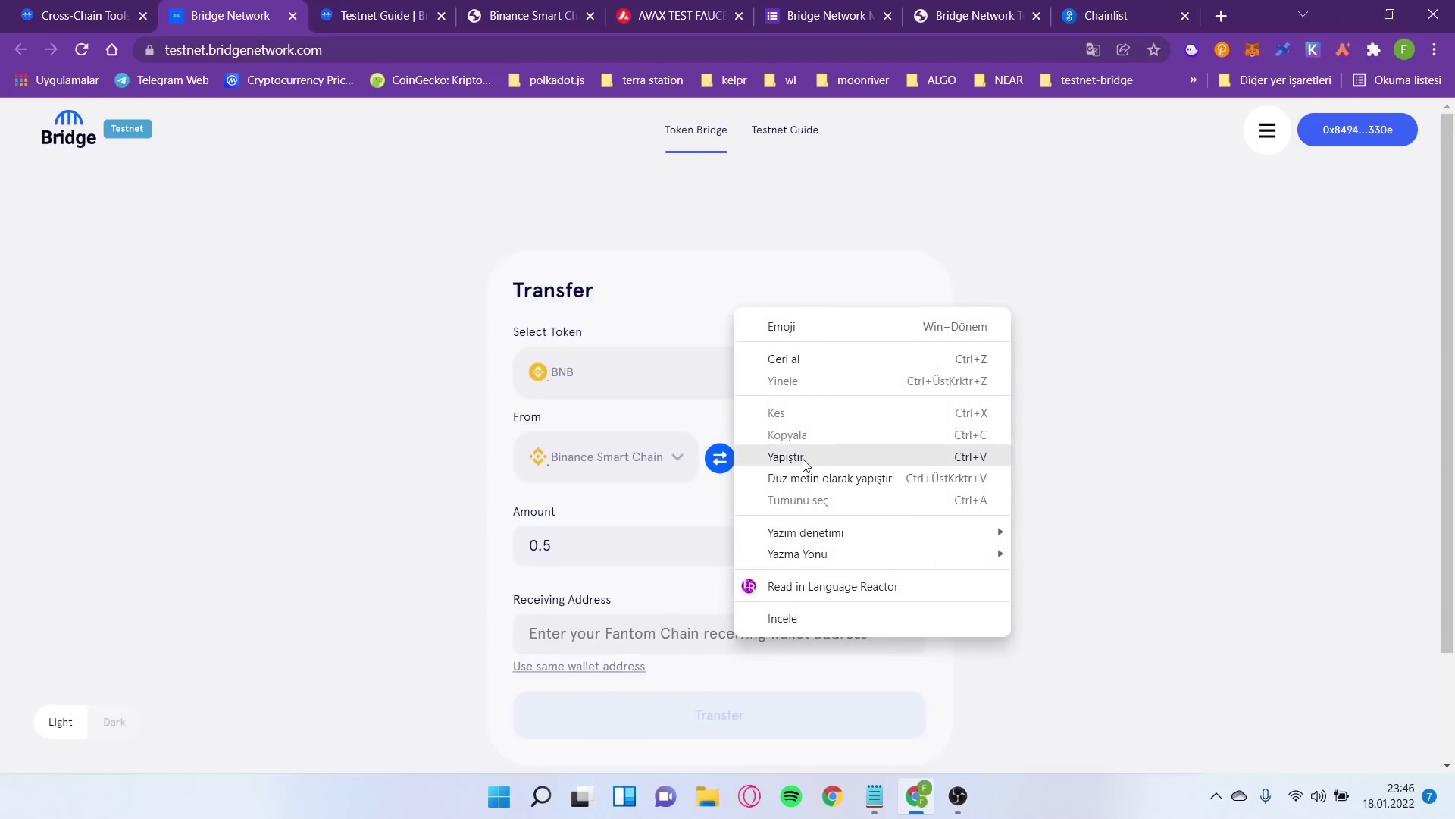
left_click(833, 457)
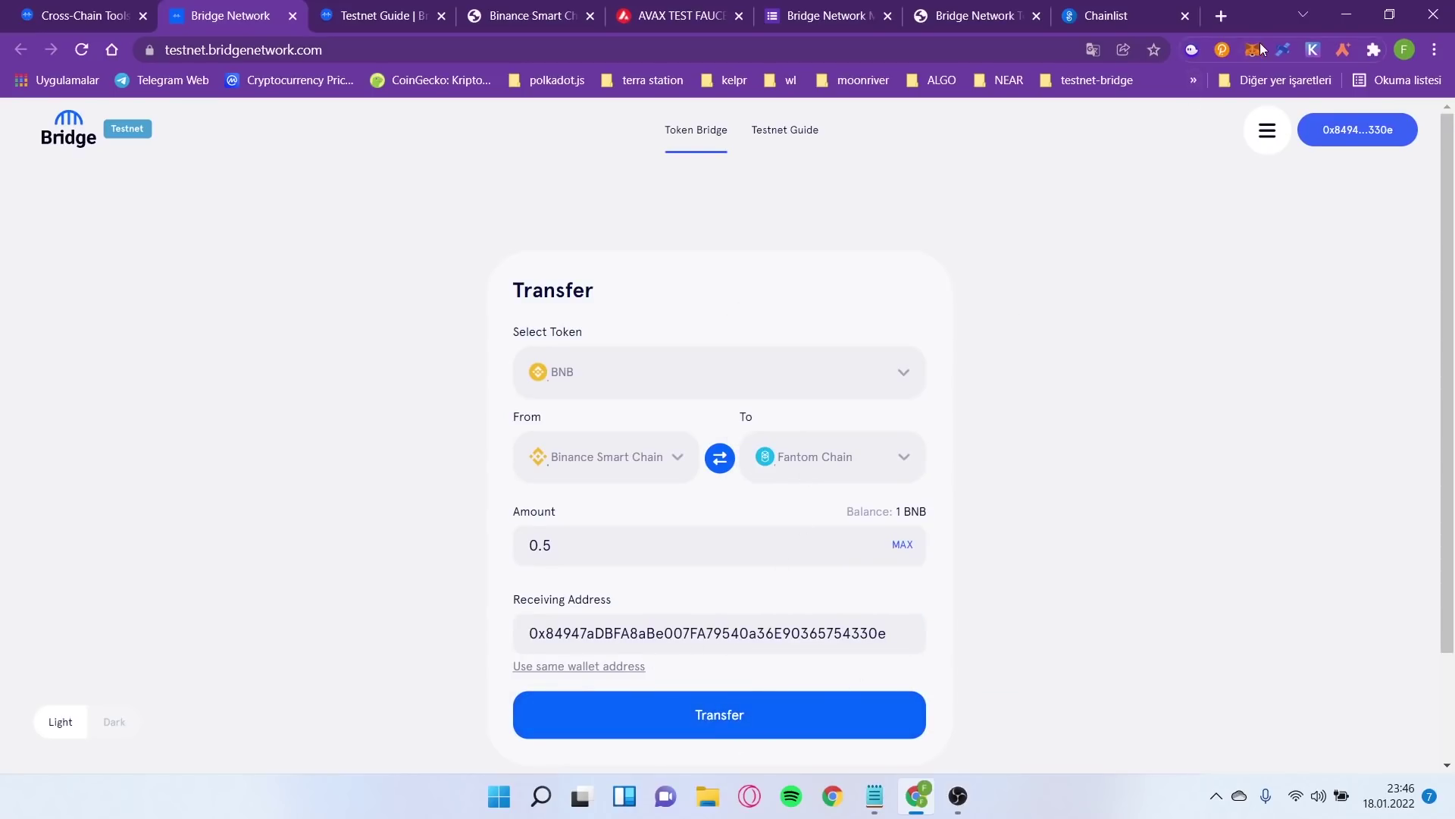
scroll(795, 619, "down", 1)
scroll(795, 619, "down", 1)
left_click(743, 623)
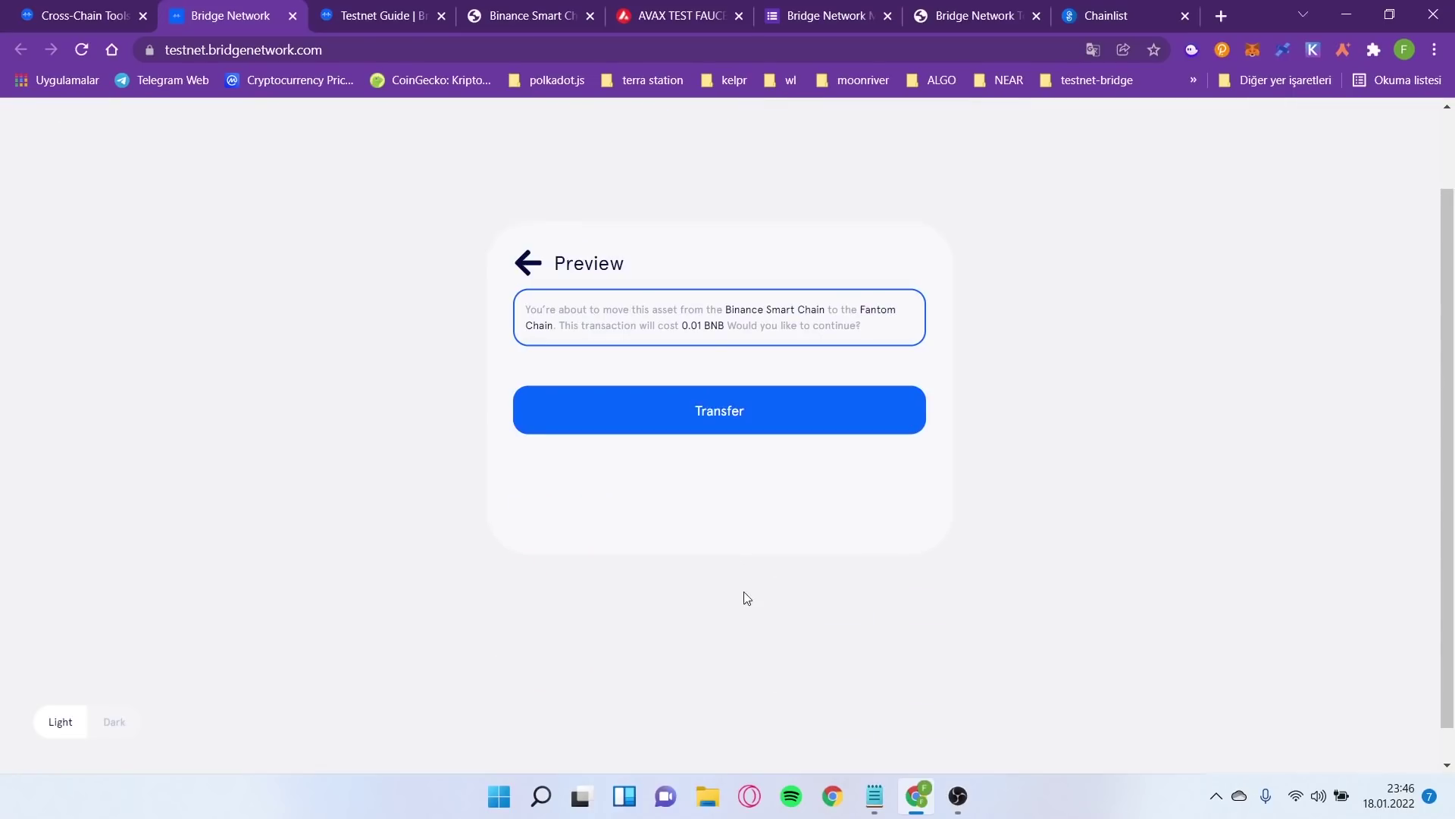
- Submit the previewed transfer to Fantom Chain and approve the contract interaction in MetaMask
left_click(698, 417)
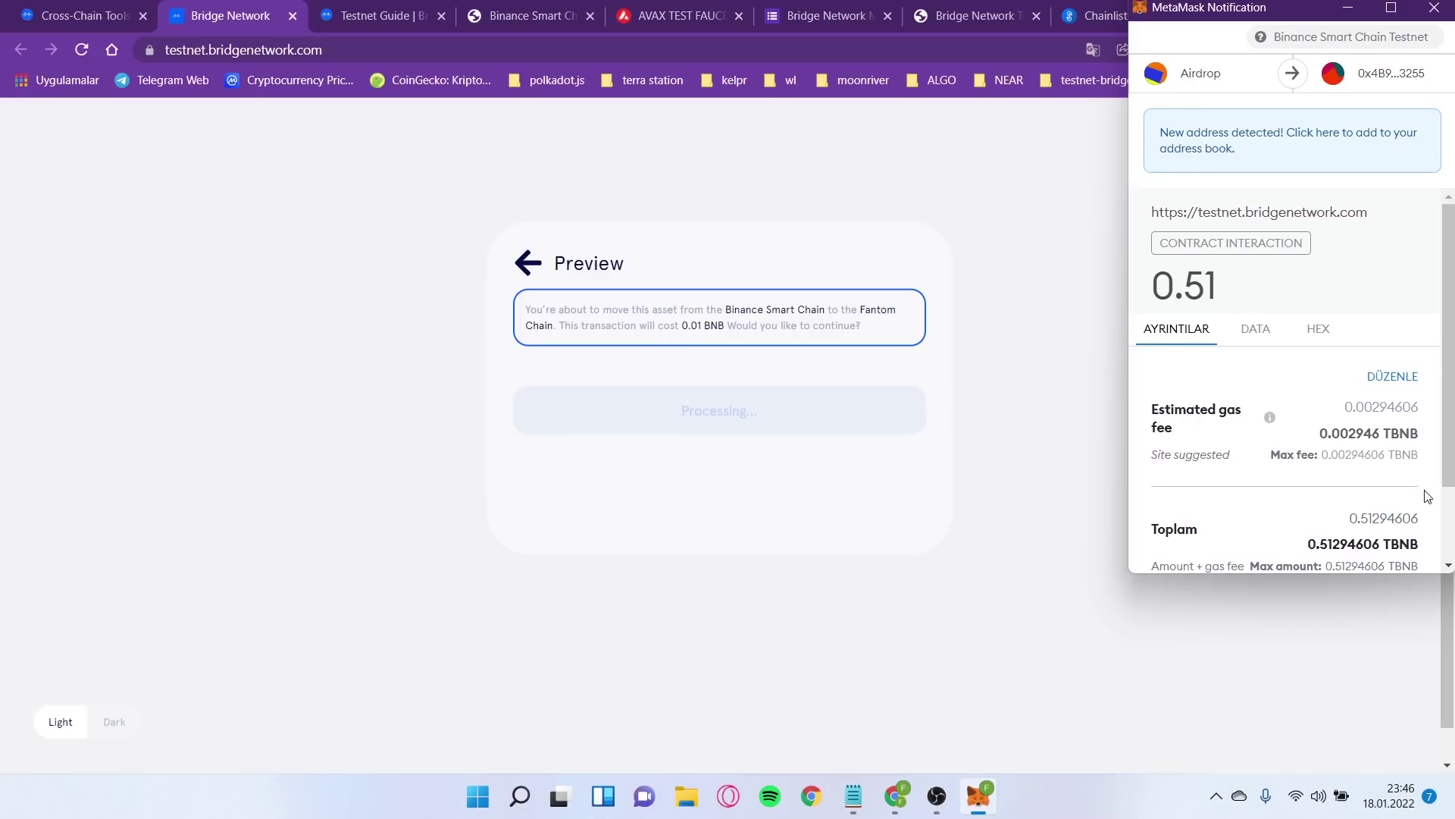
scroll(1428, 497, "down", 2)
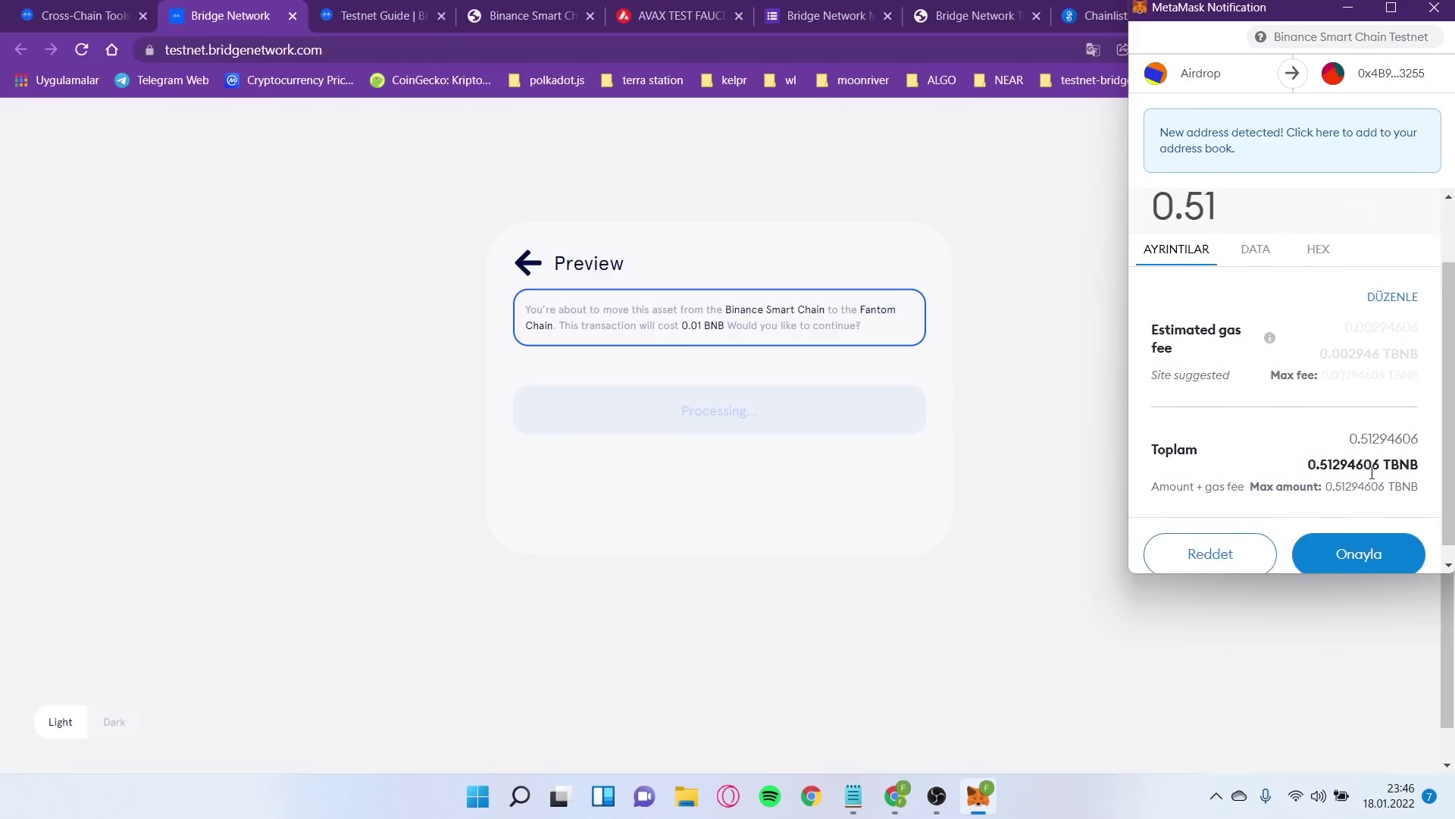
left_click(1359, 536)
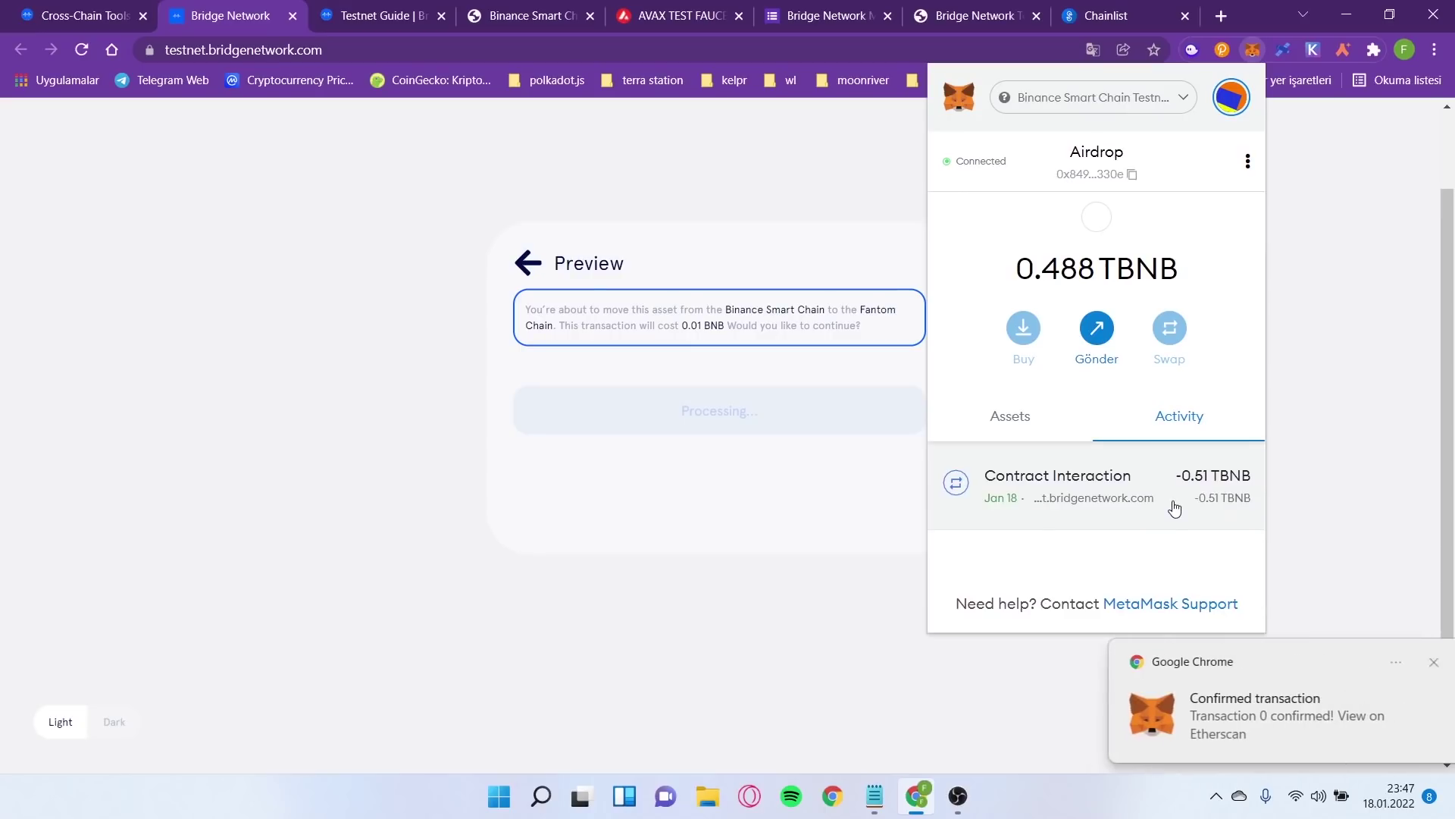
- Read the bridge's transfer completion message and go back to the transfer form
left_click_drag(639, 416, 777, 427)
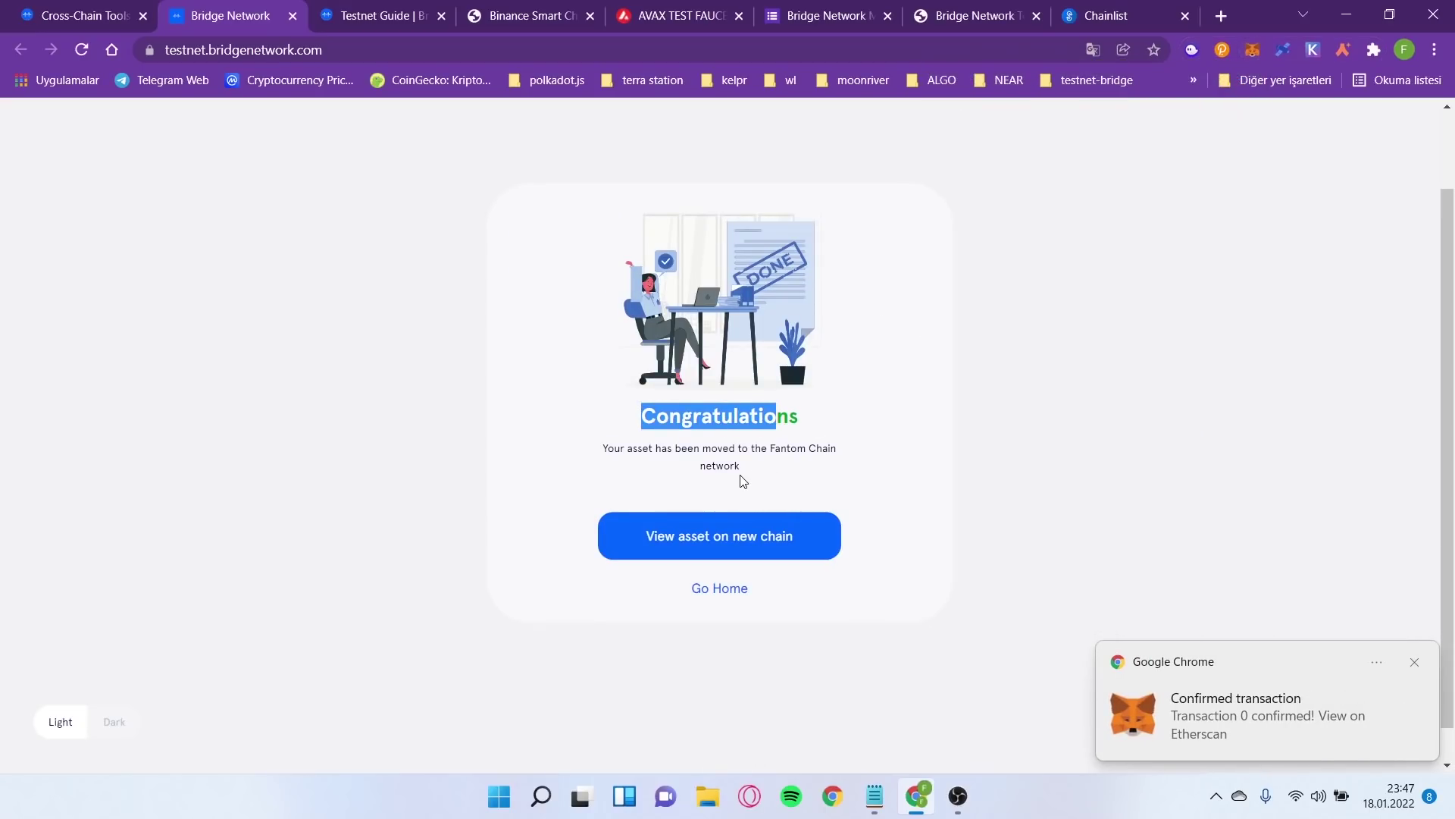
left_click_drag(780, 473, 629, 426)
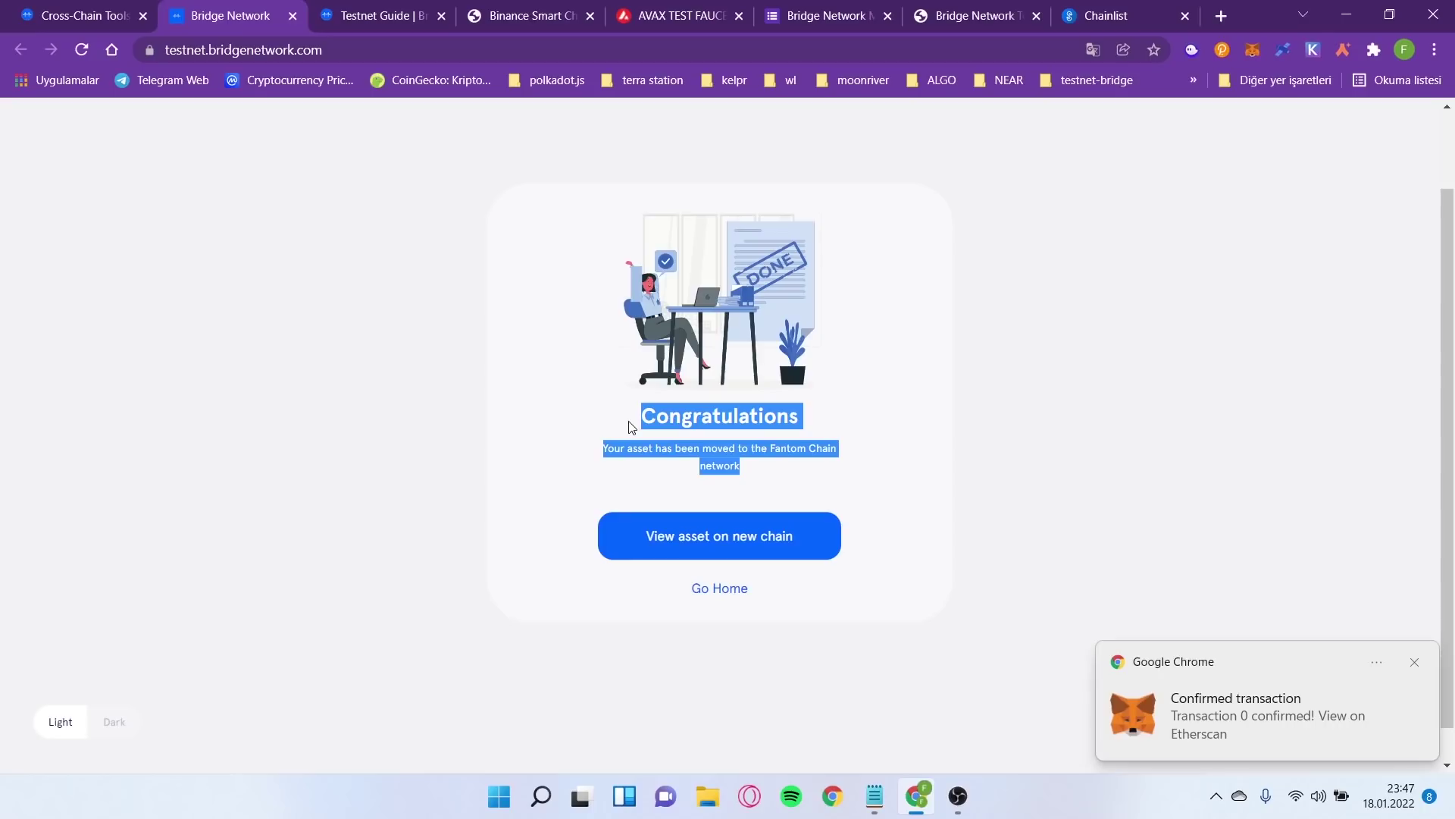
left_click(726, 595)
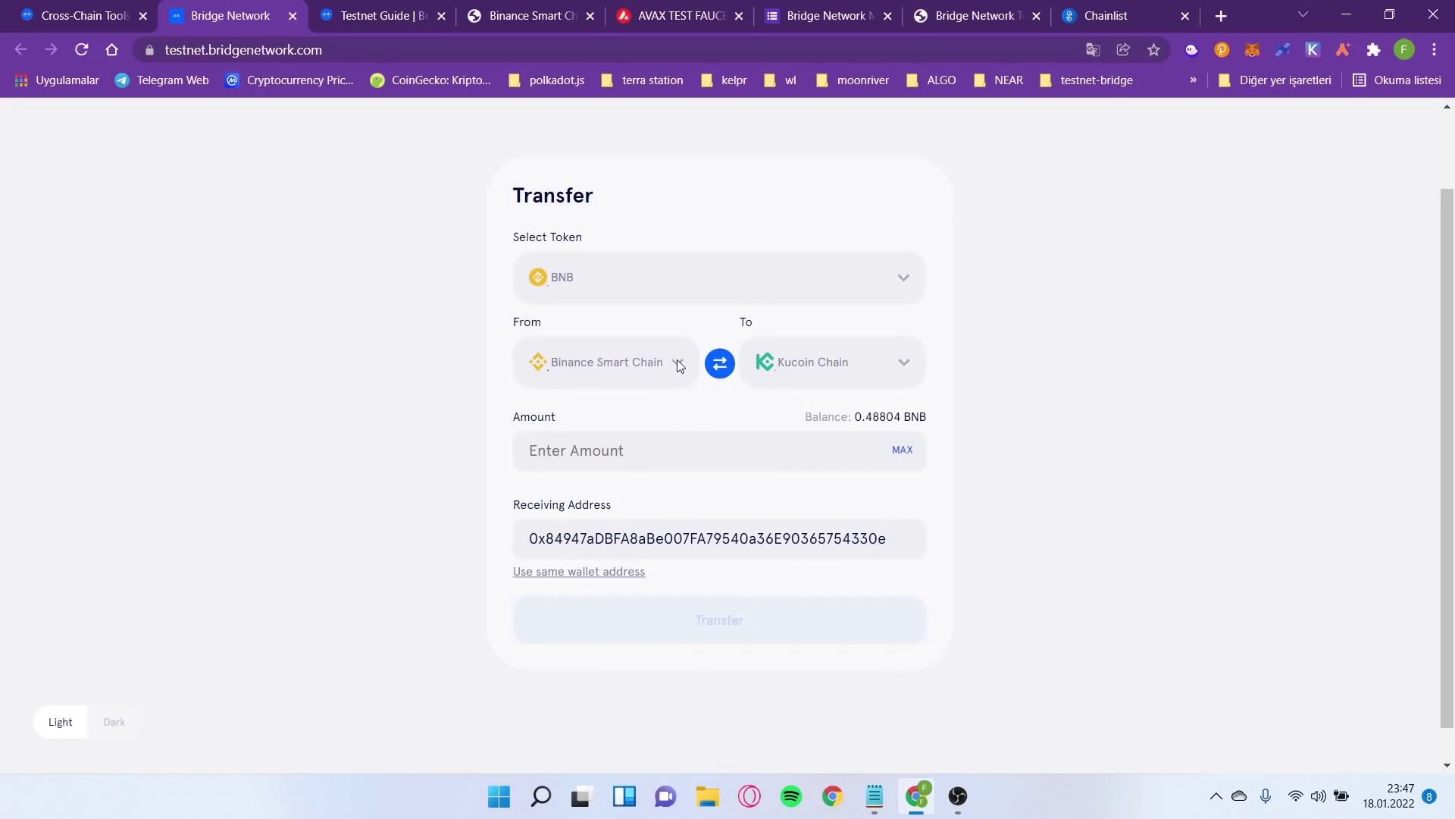
- Set the transfer's source network to Avalanche Fuji with Binance Smart Chain as destination, approving the network switch in MetaMask
left_click(678, 360)
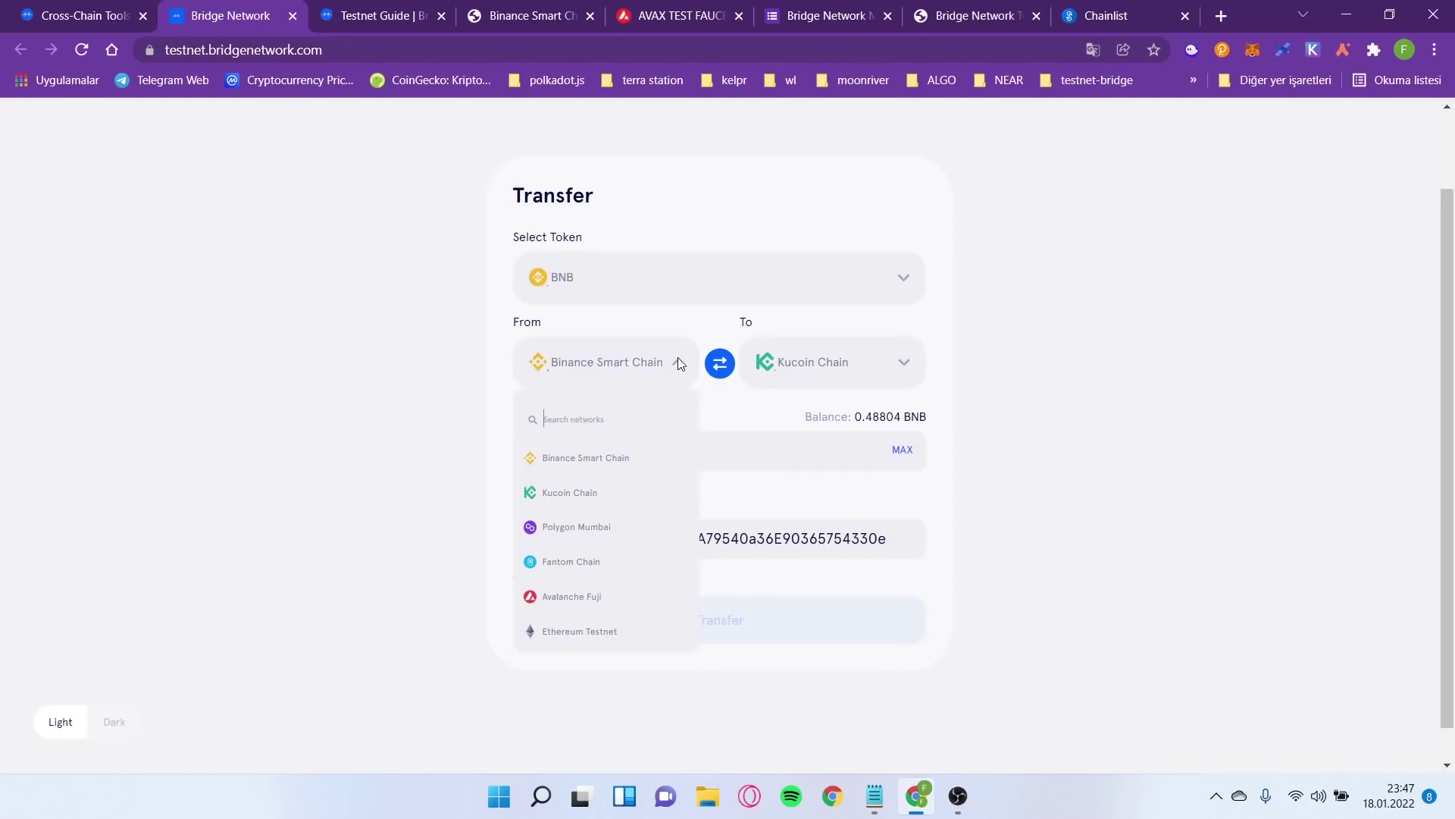
left_click(618, 599)
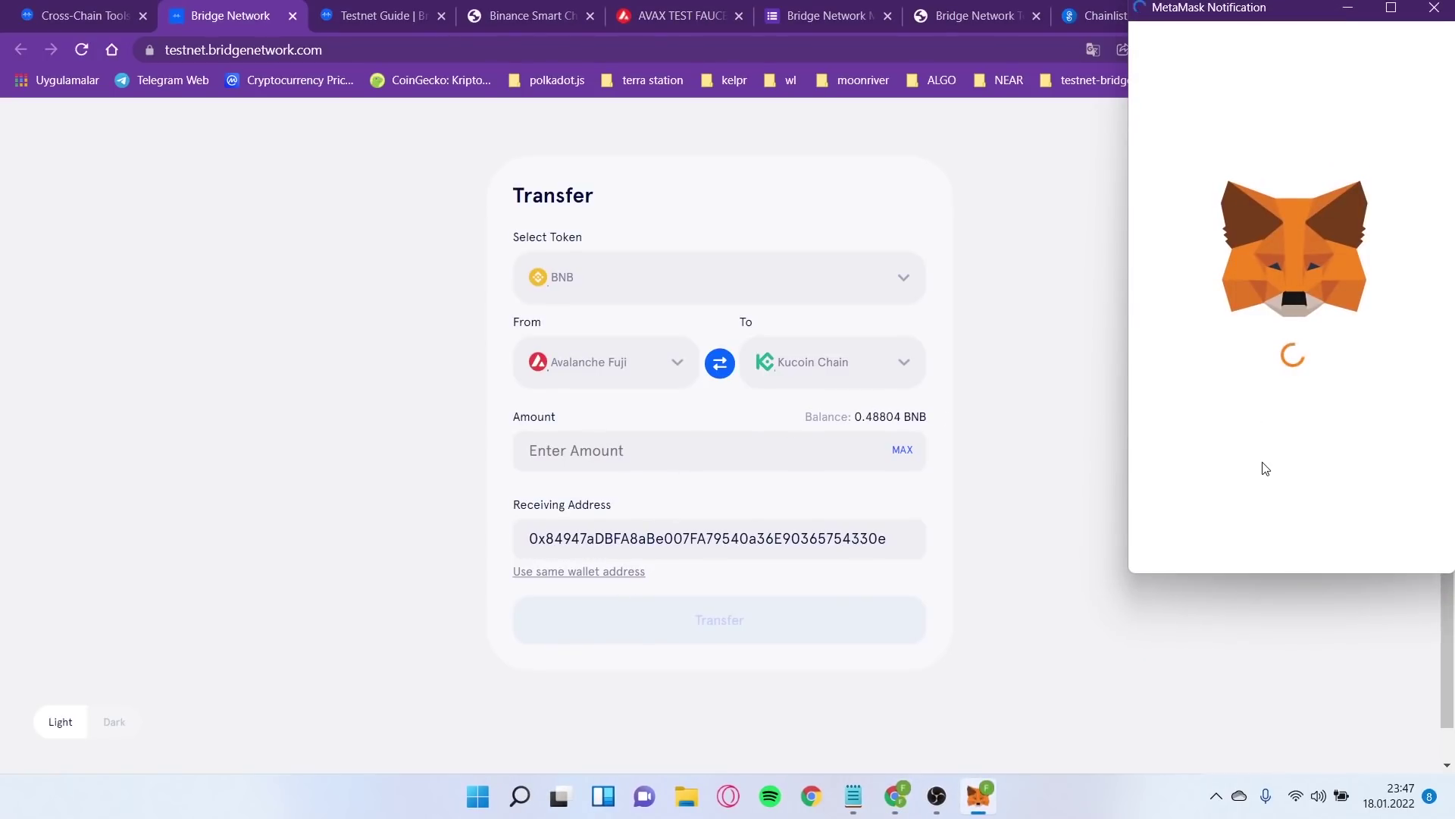
left_click(1349, 538)
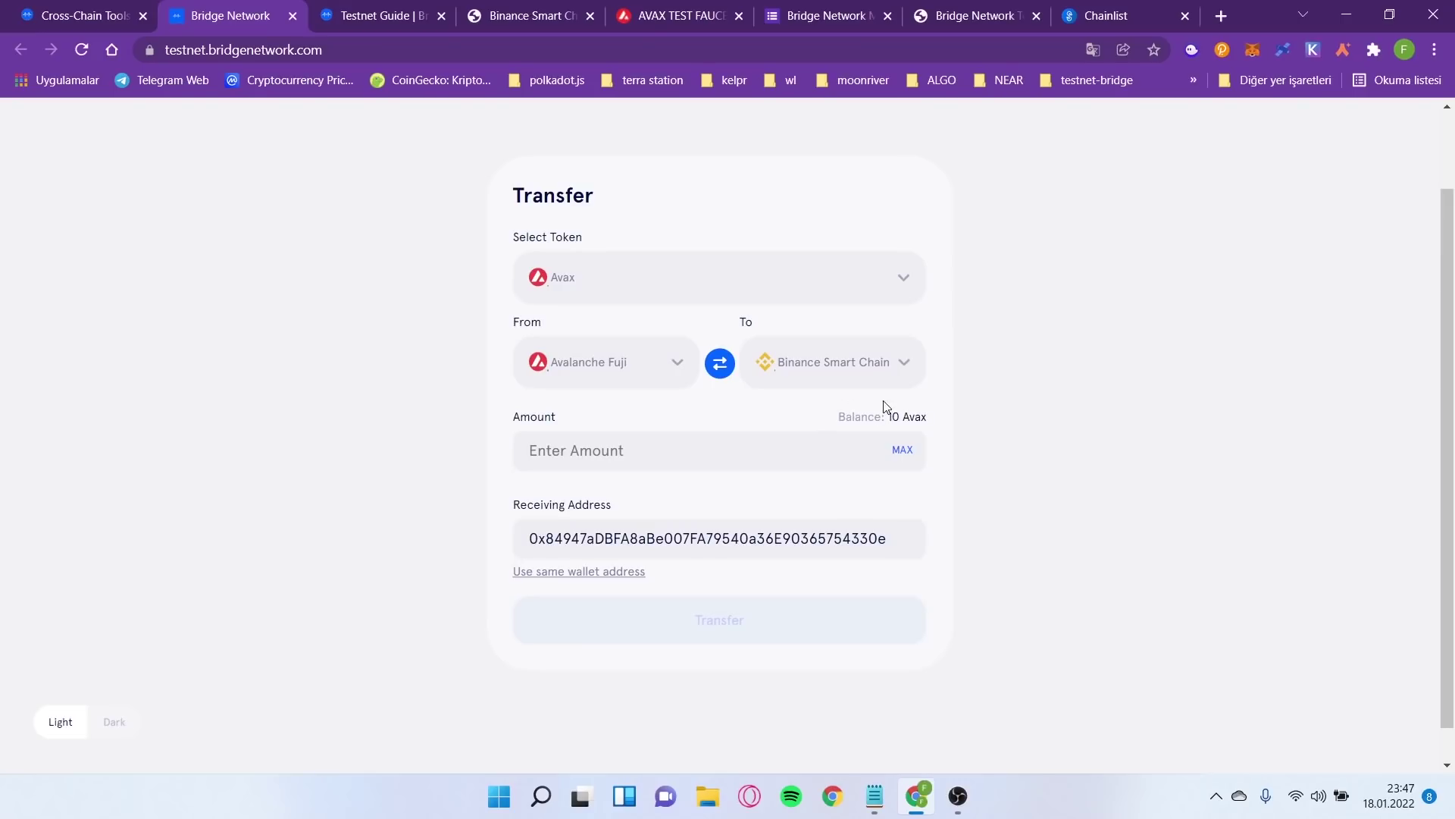
left_click(903, 364)
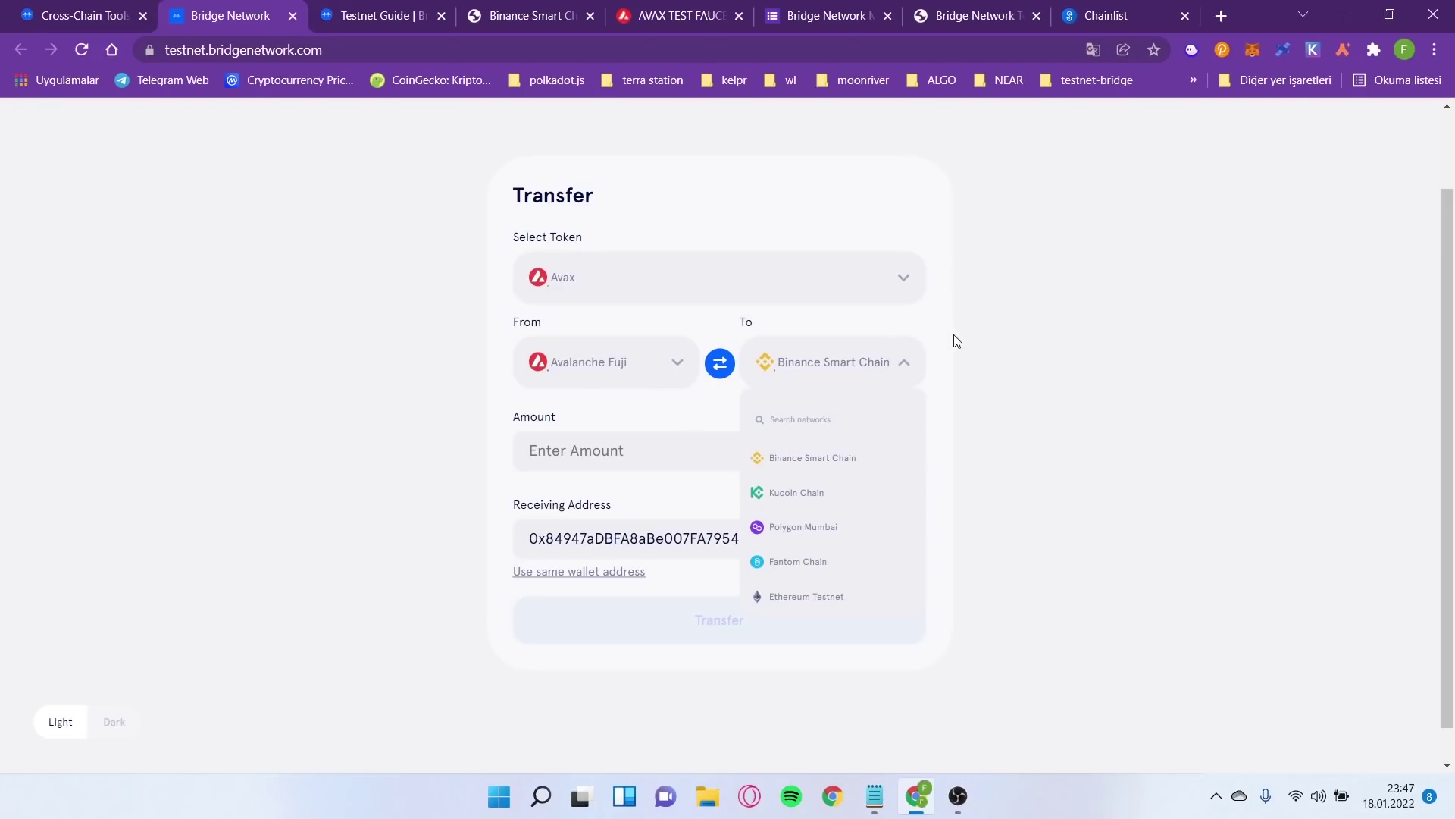
left_click(899, 361)
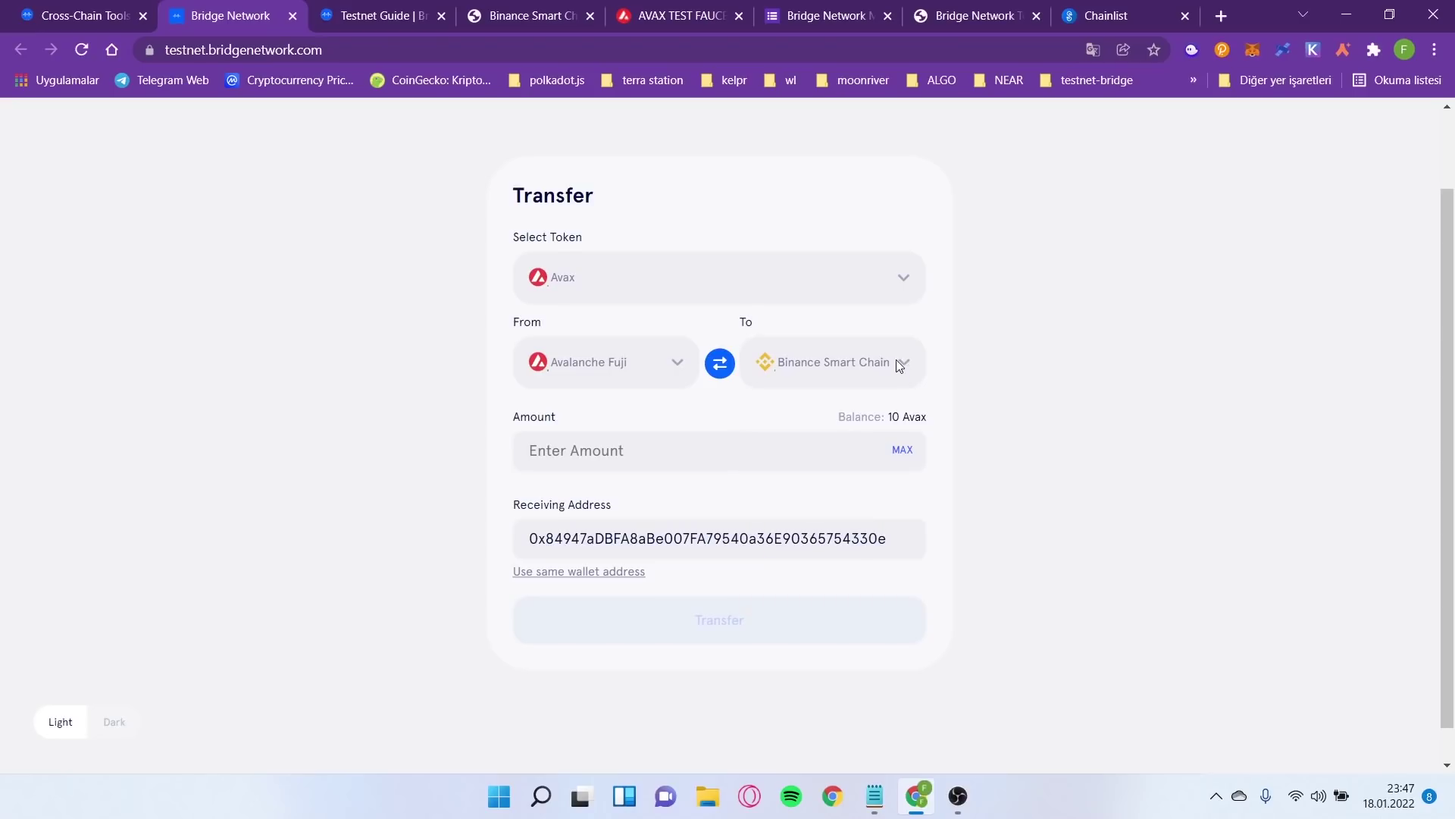
- Enter the AVAX amount, submit the previewed transfer to Binance Smart Chain, and approve the contract interaction in MetaMask
left_click(830, 437)
type("1")
left_click(760, 627)
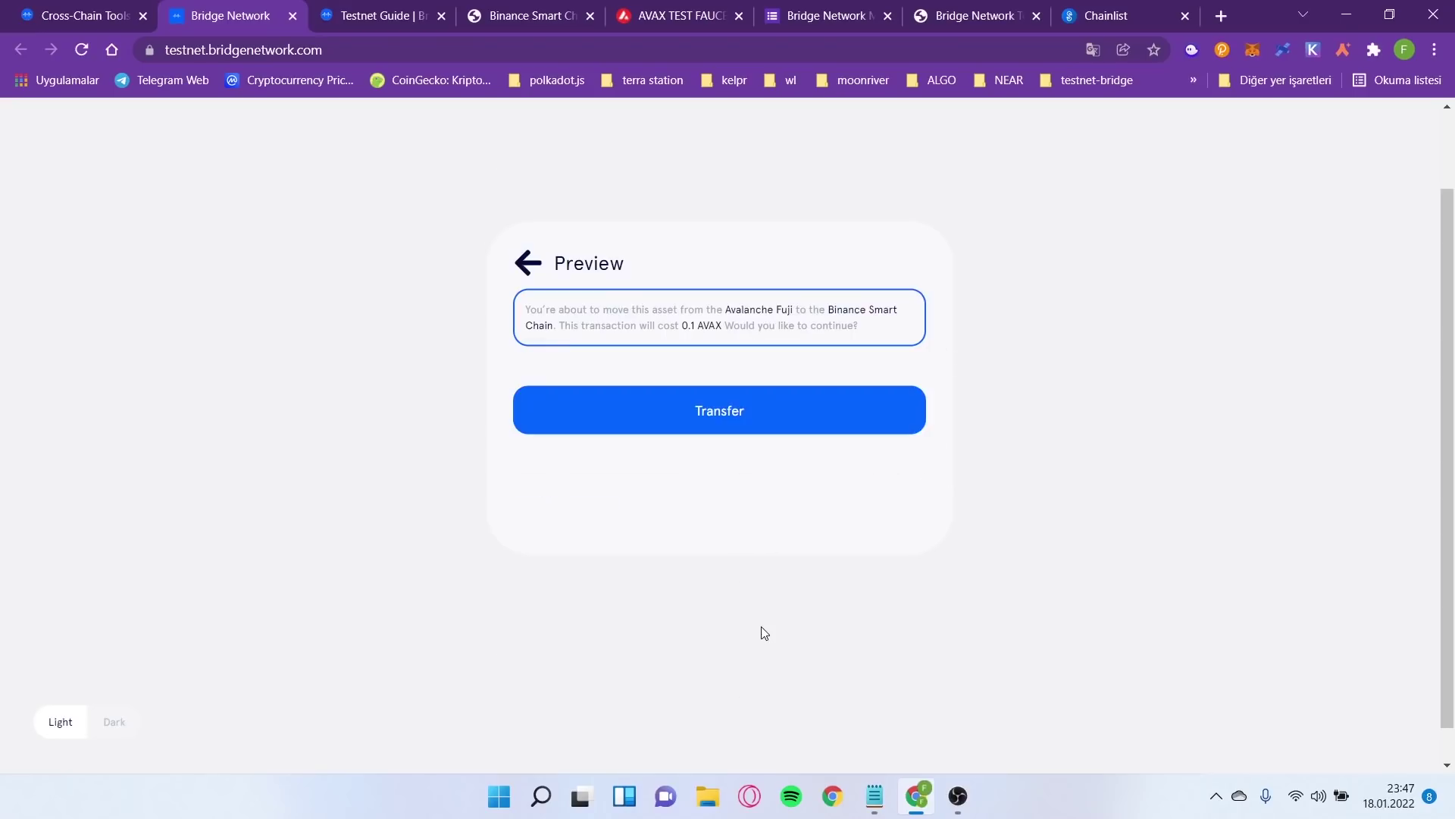
left_click(752, 416)
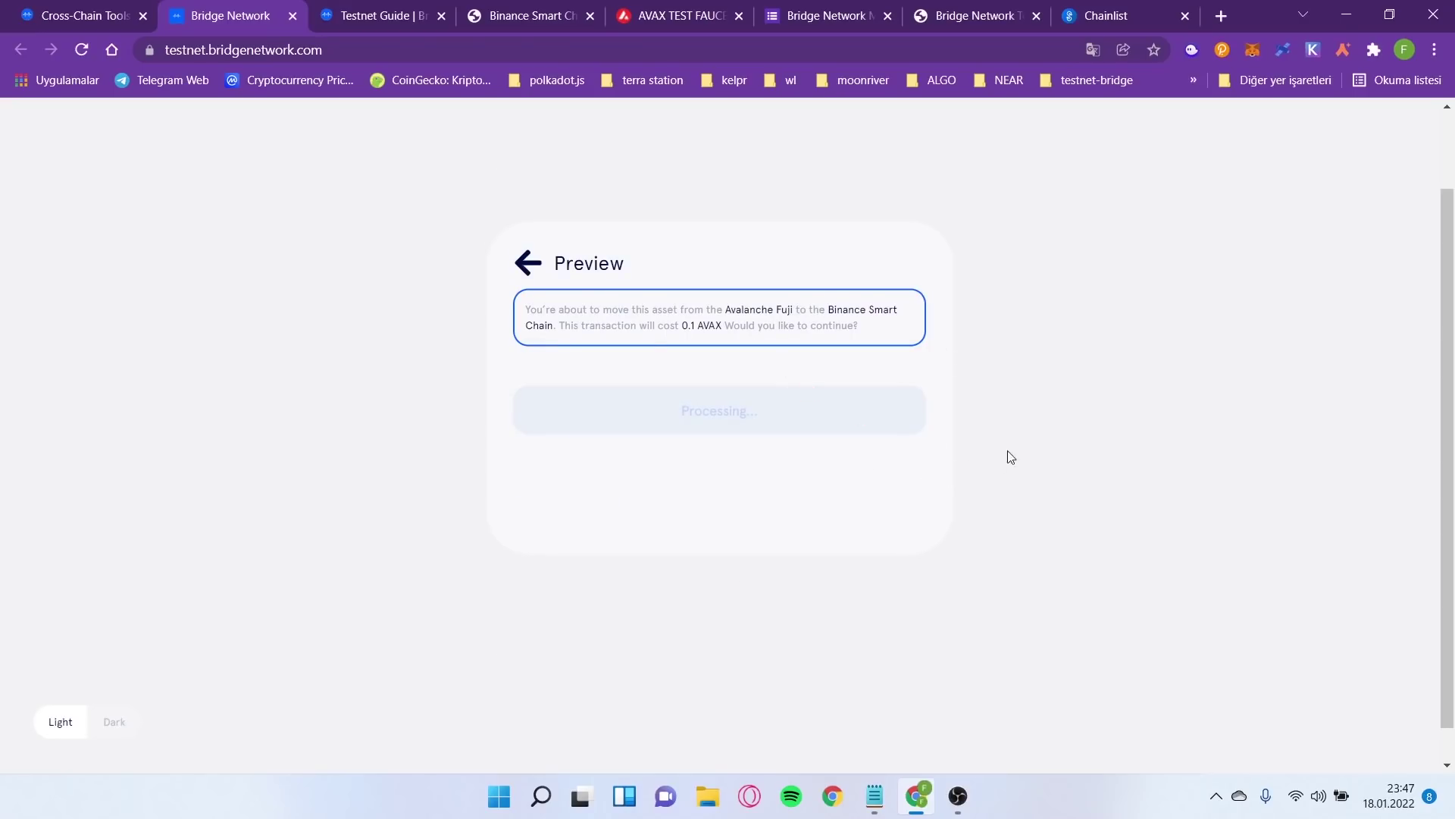
left_click(1368, 538)
- Check the AVAX balance and activity in MetaMask, and go back to the transfer form to view its source networks
left_click(1255, 50)
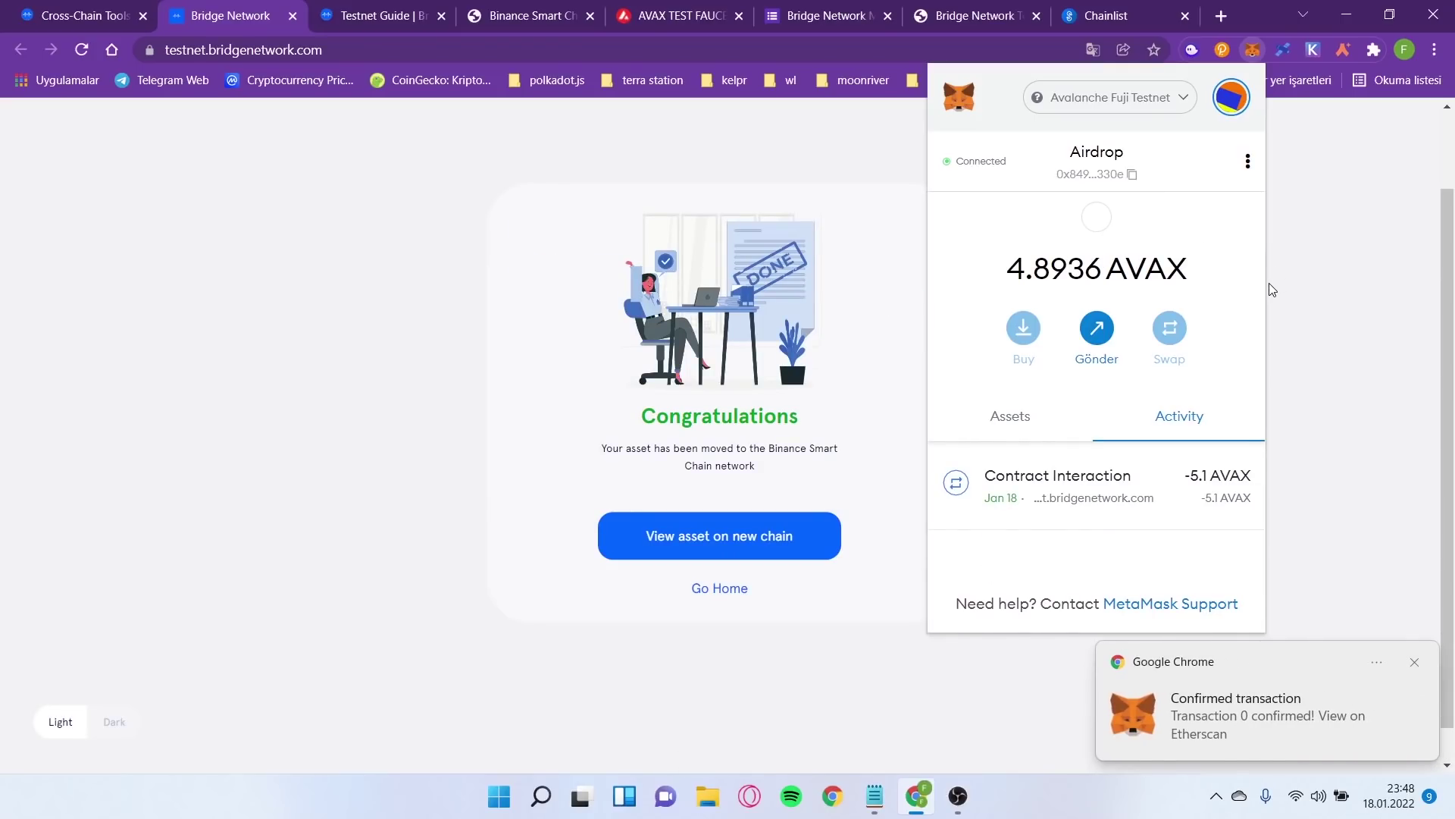
left_click(1331, 293)
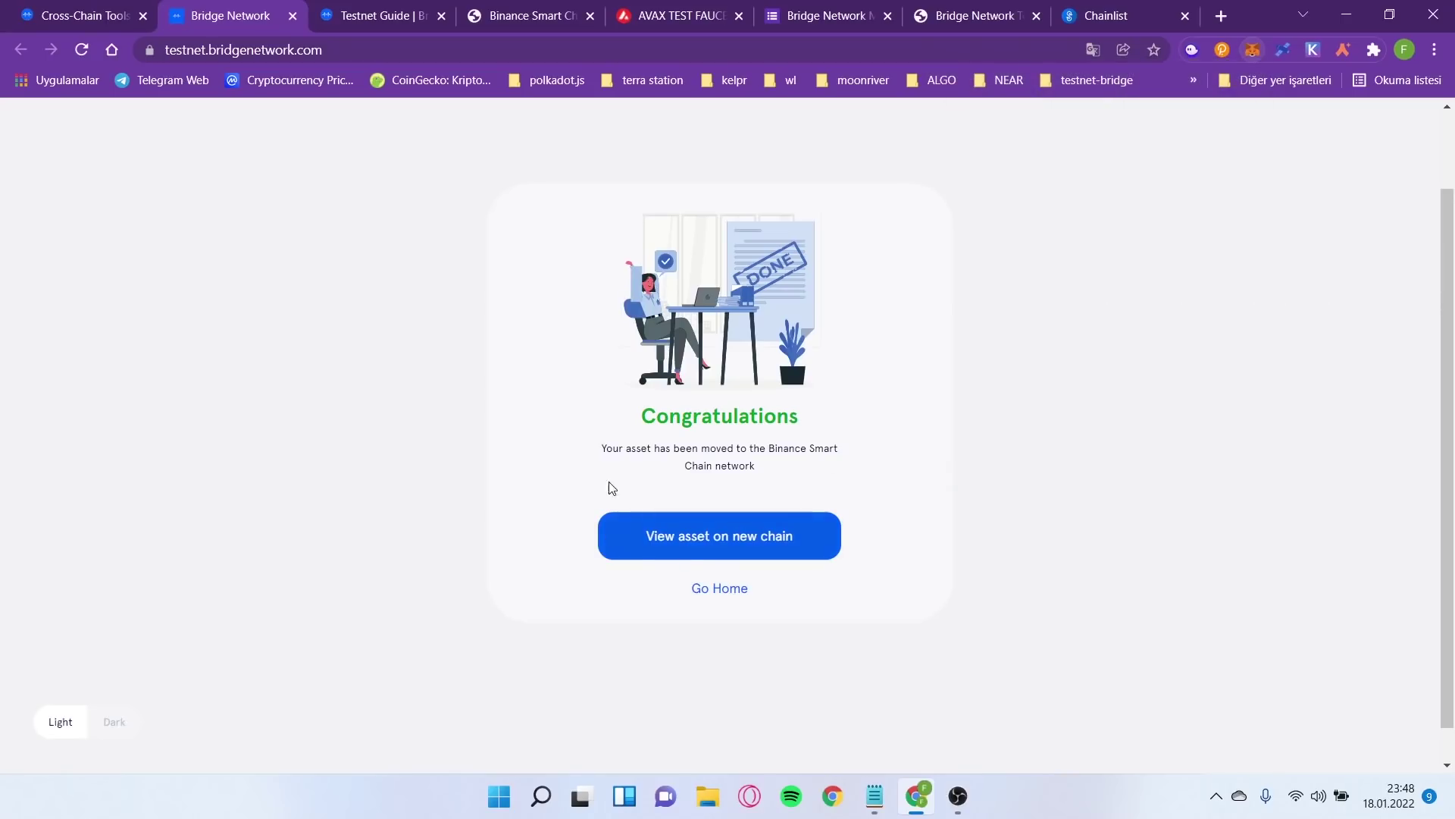
left_click(719, 592)
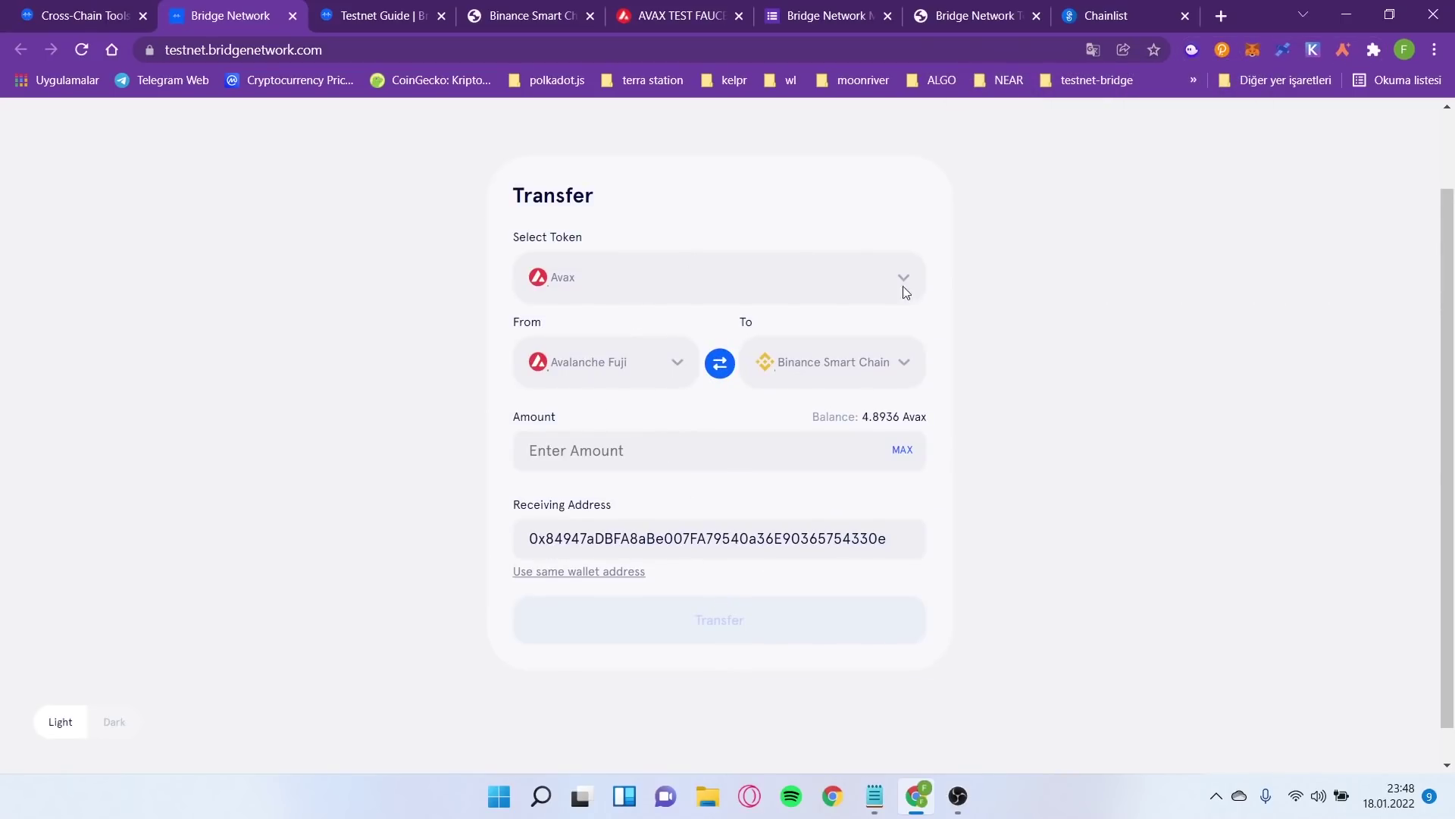
left_click(666, 362)
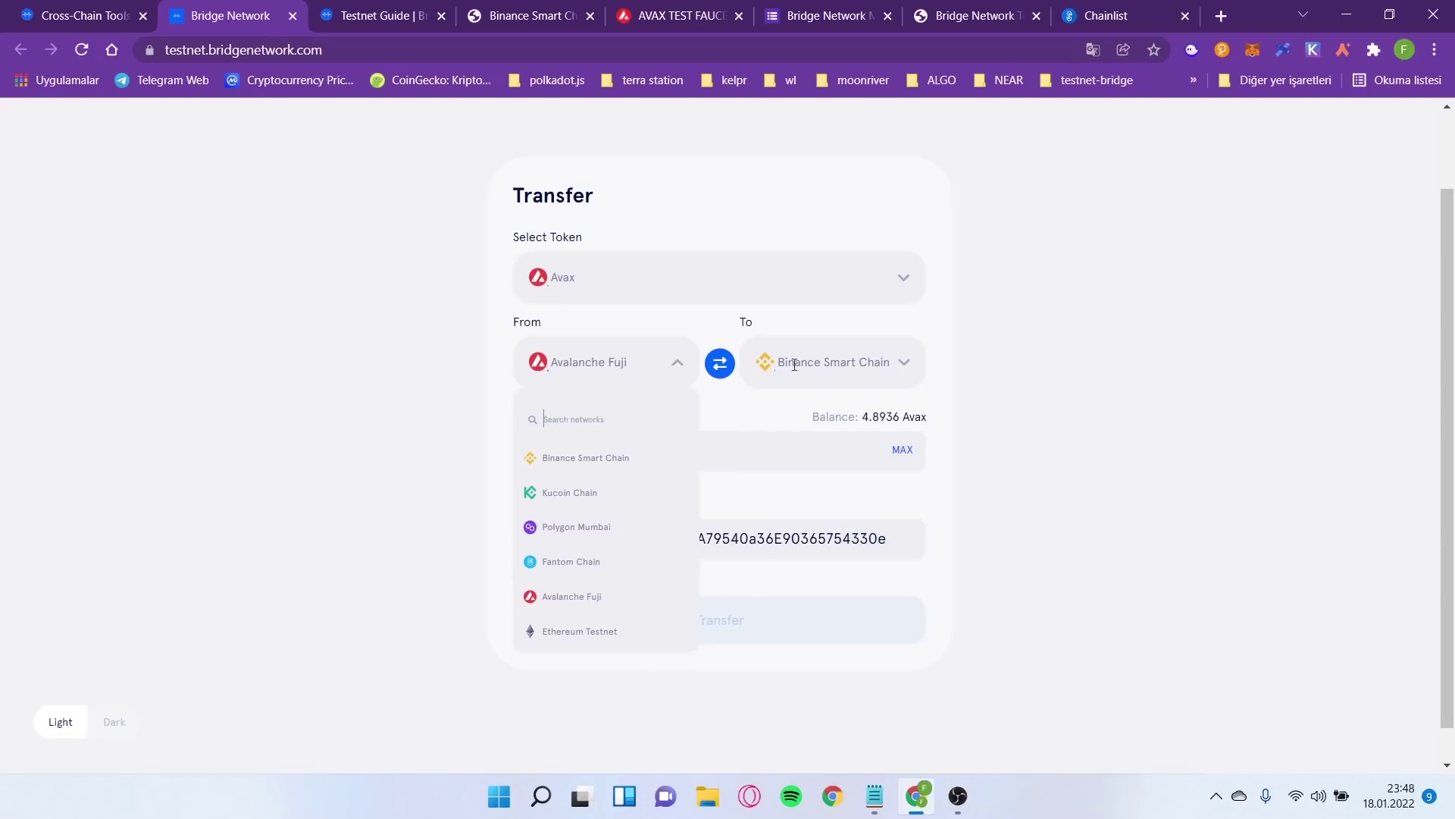
- In the Bridge Network Mission #1 form, enter "@" as the beginning of the Twitter handle answer
left_click(818, 9)
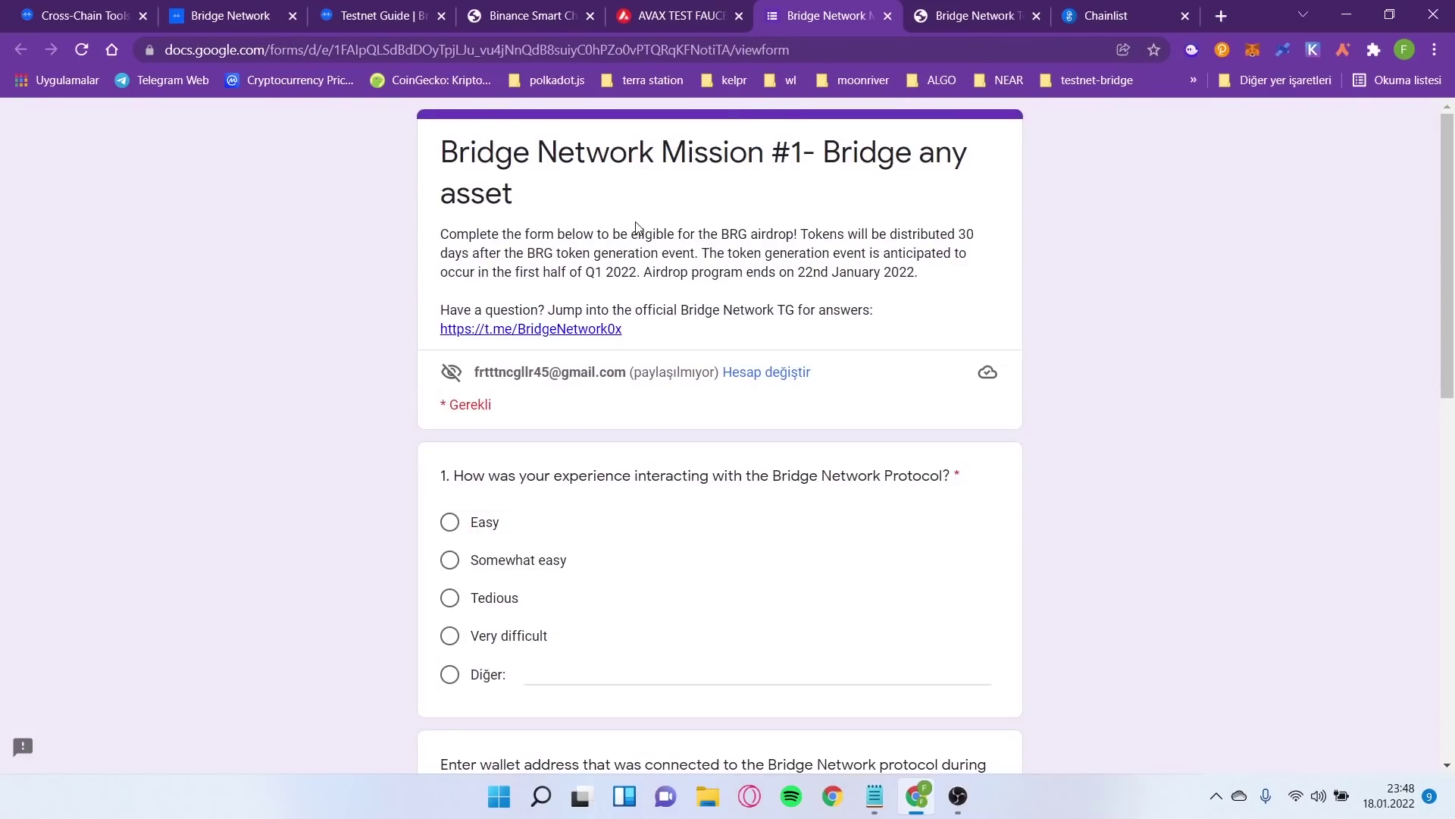
scroll(635, 229, "down", 10)
scroll(629, 250, "up", 2)
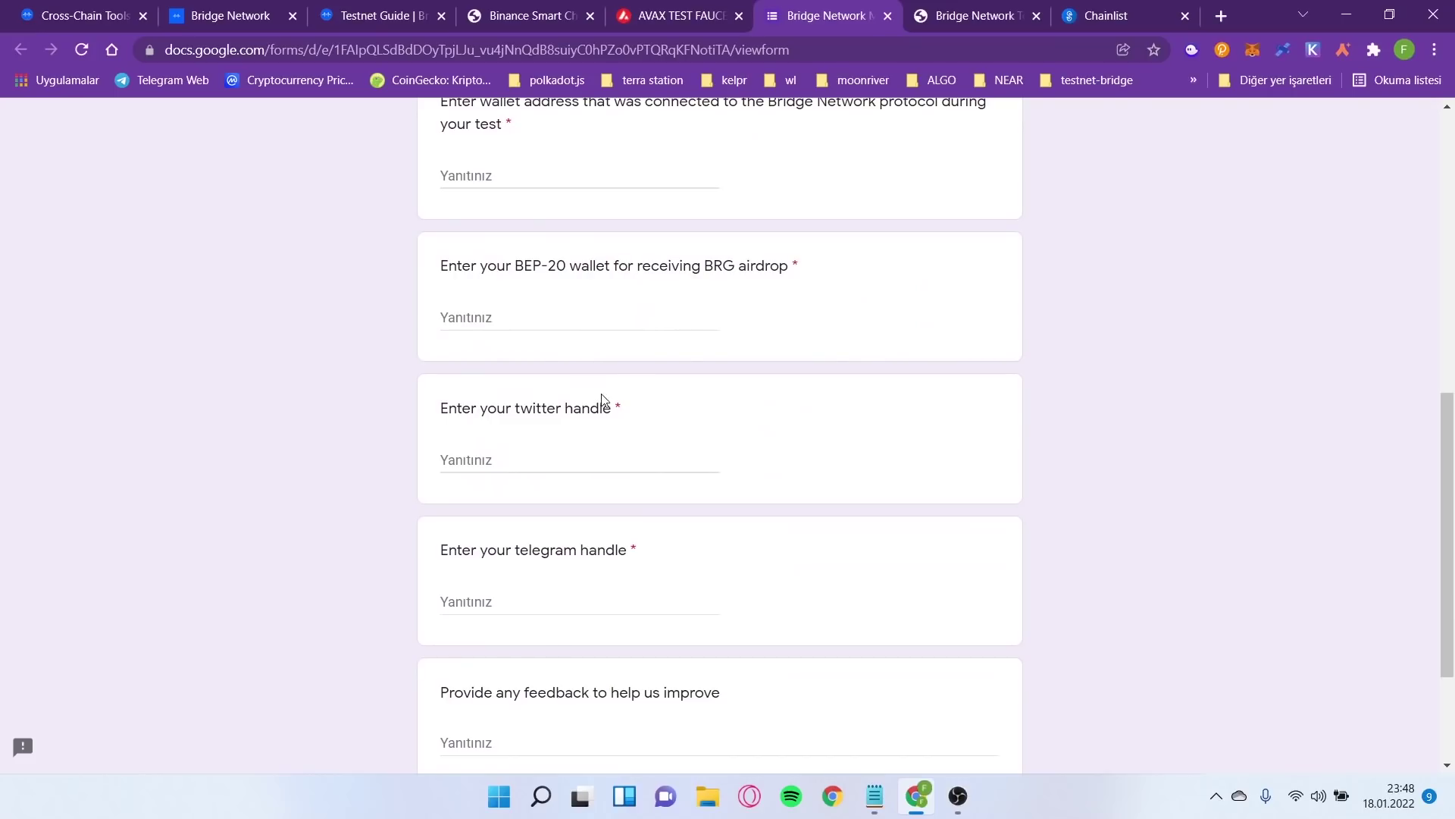
left_click(512, 455)
left_click_drag(509, 410, 639, 411)
left_click(584, 451)
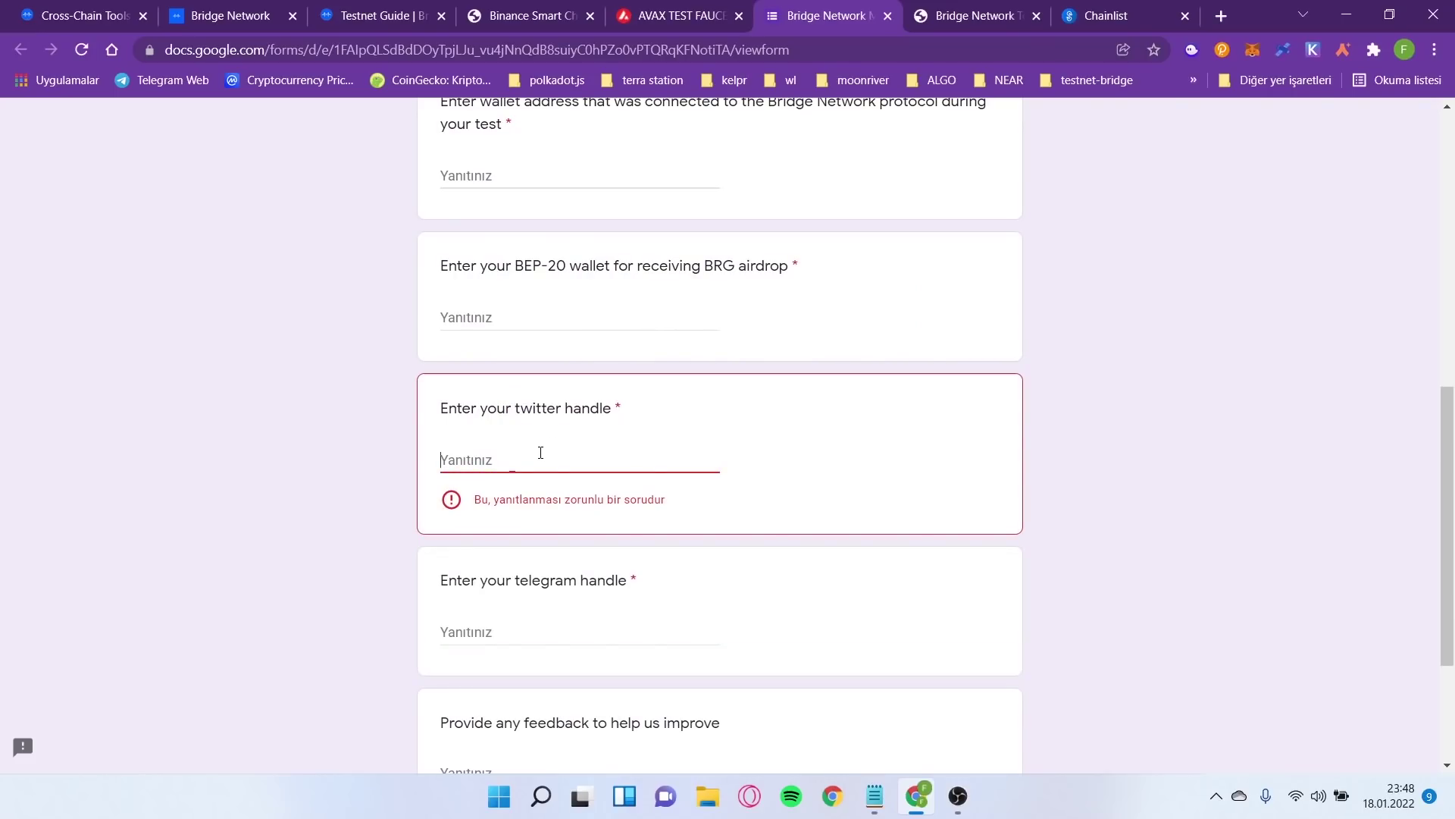
type("@")
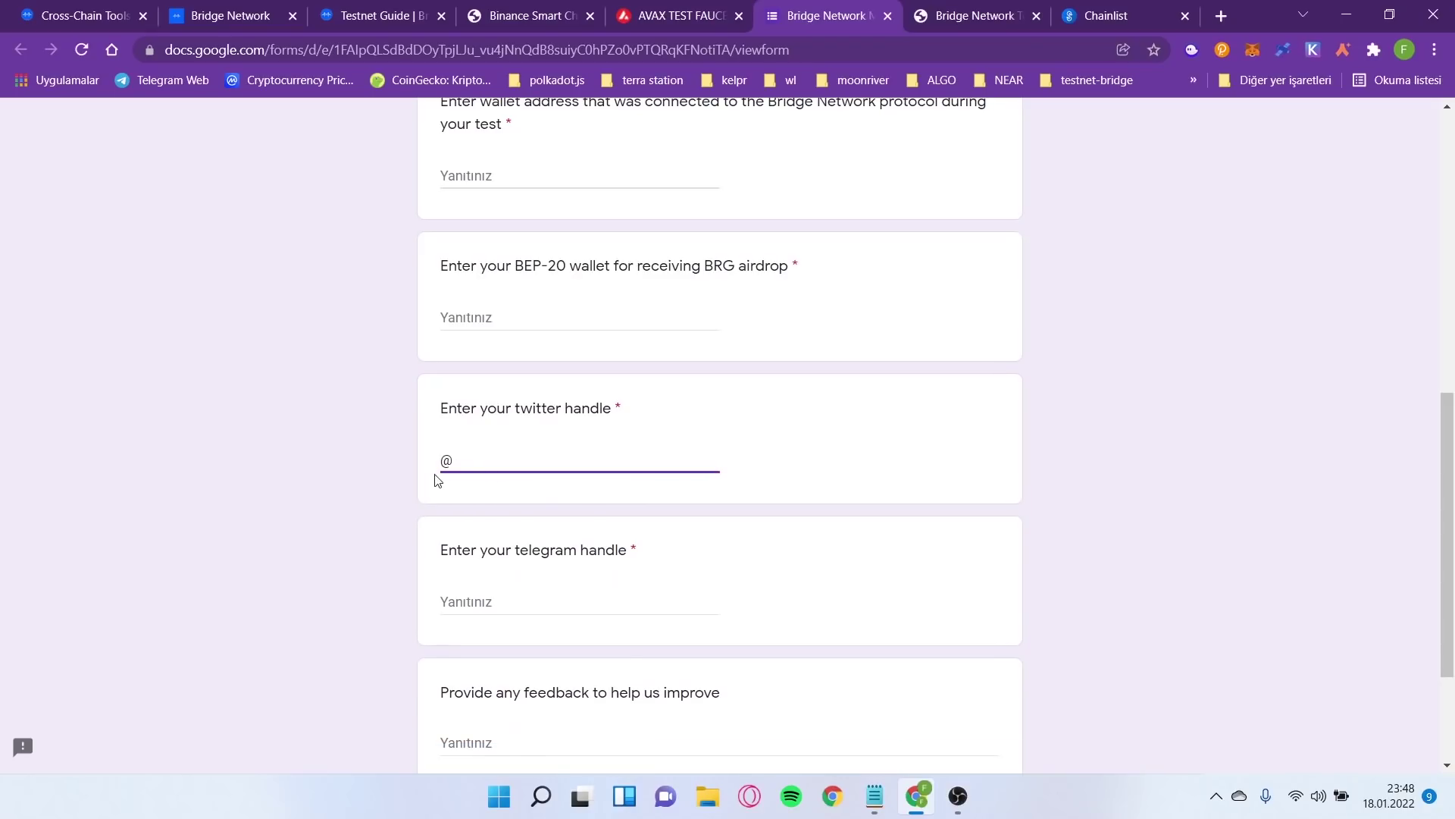
- Enter "@" as the beginning of the Telegram handle answer in the mission form
double_click(460, 460)
left_click(463, 599)
type("@")
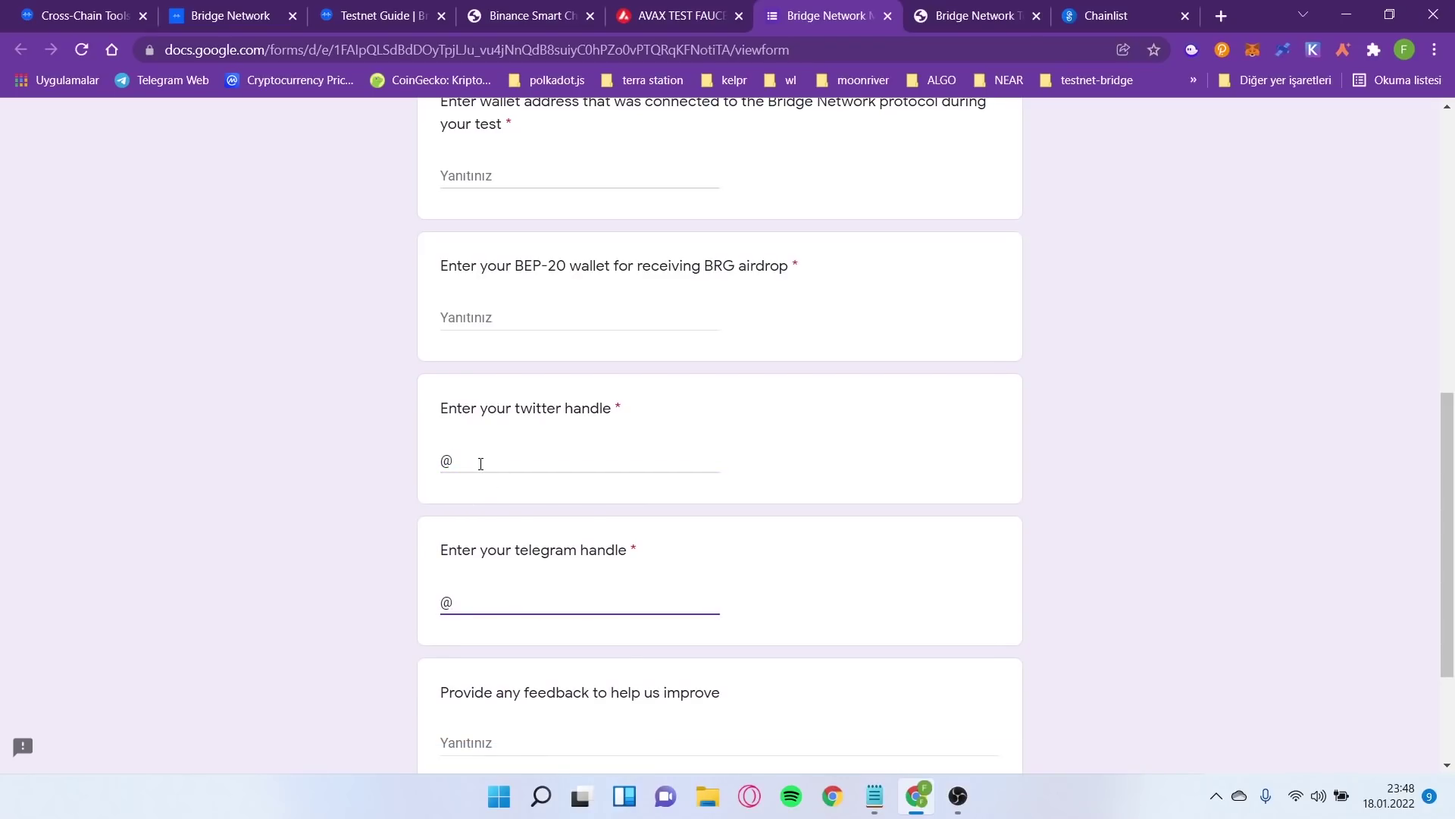
left_click(539, 461)
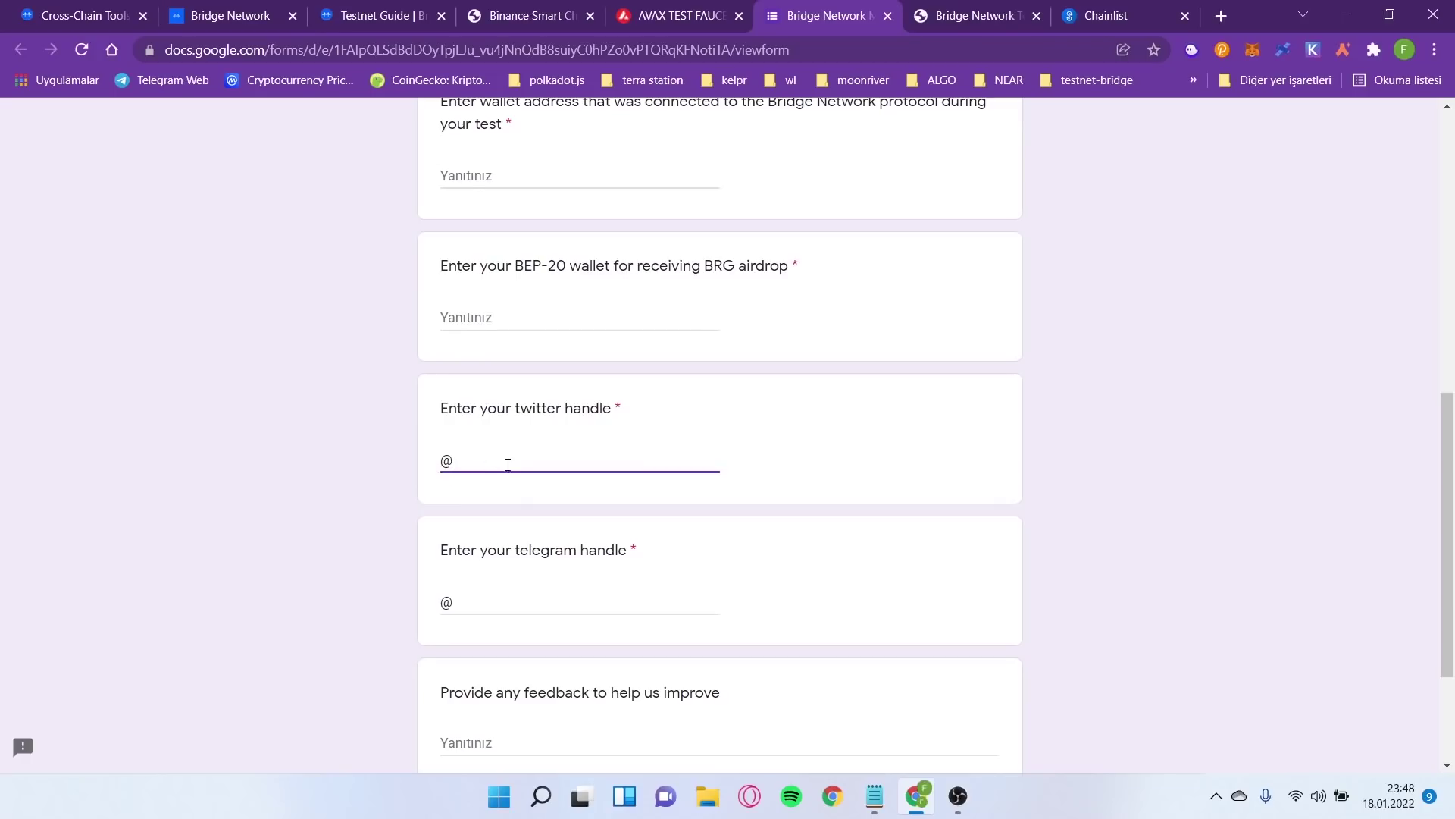
- Review the mission form's handle and feedback questions, and return to the Bridge Network homepage
scroll(508, 464, "down", 3)
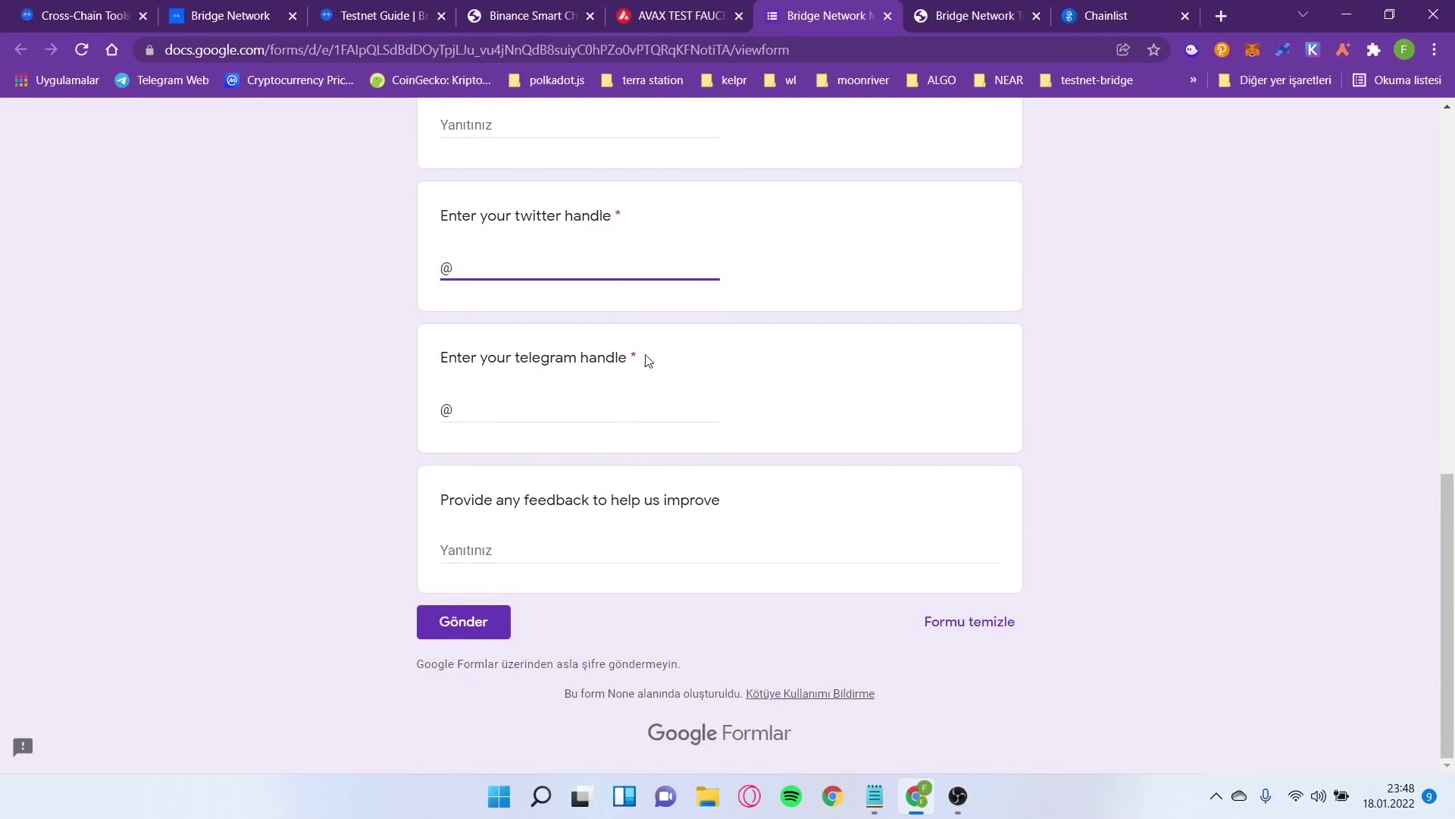
scroll(732, 344, "up", 3)
scroll(722, 384, "up", 1)
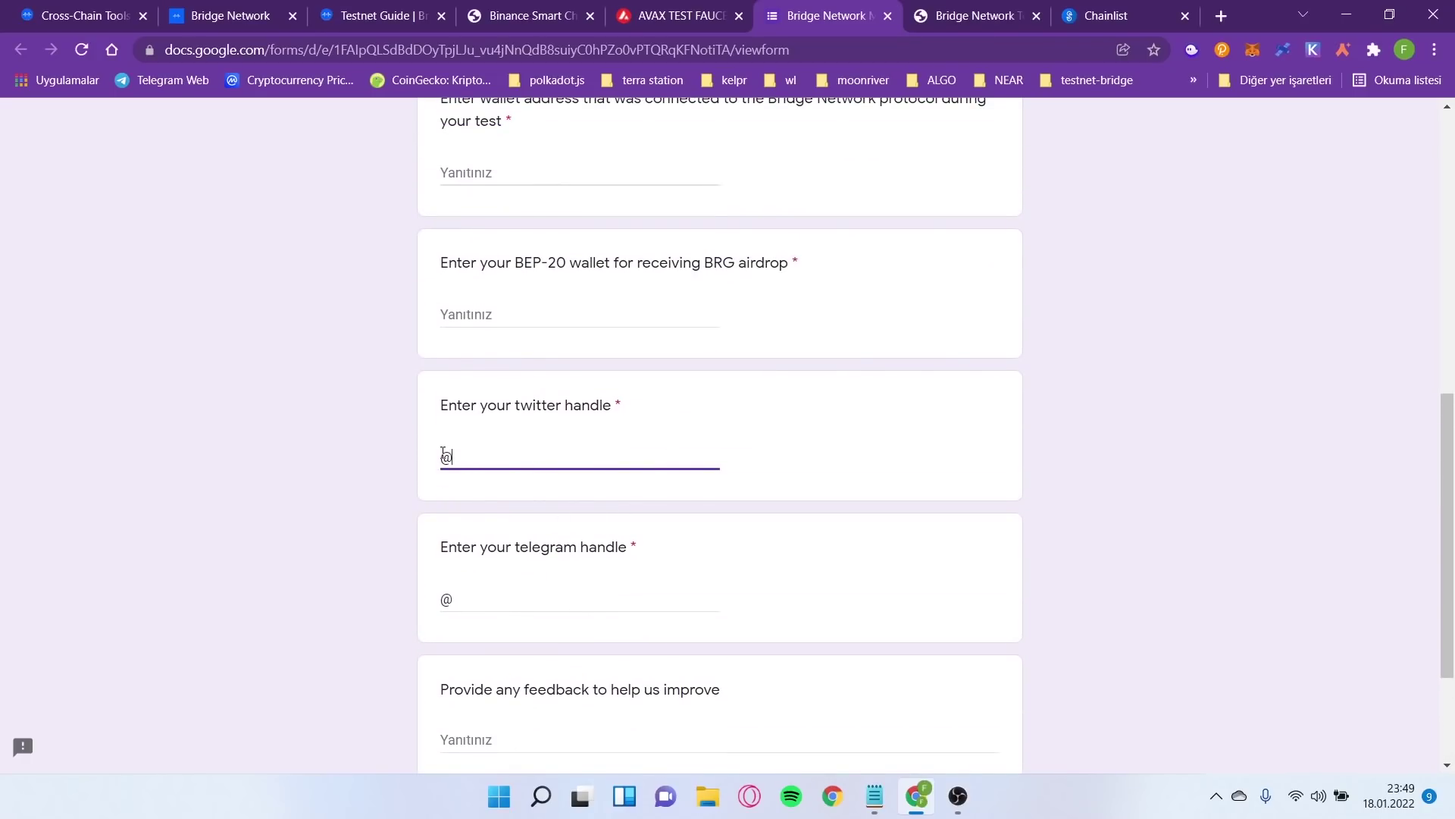
left_click_drag(443, 454, 465, 460)
left_click(523, 465)
left_click_drag(481, 404, 611, 402)
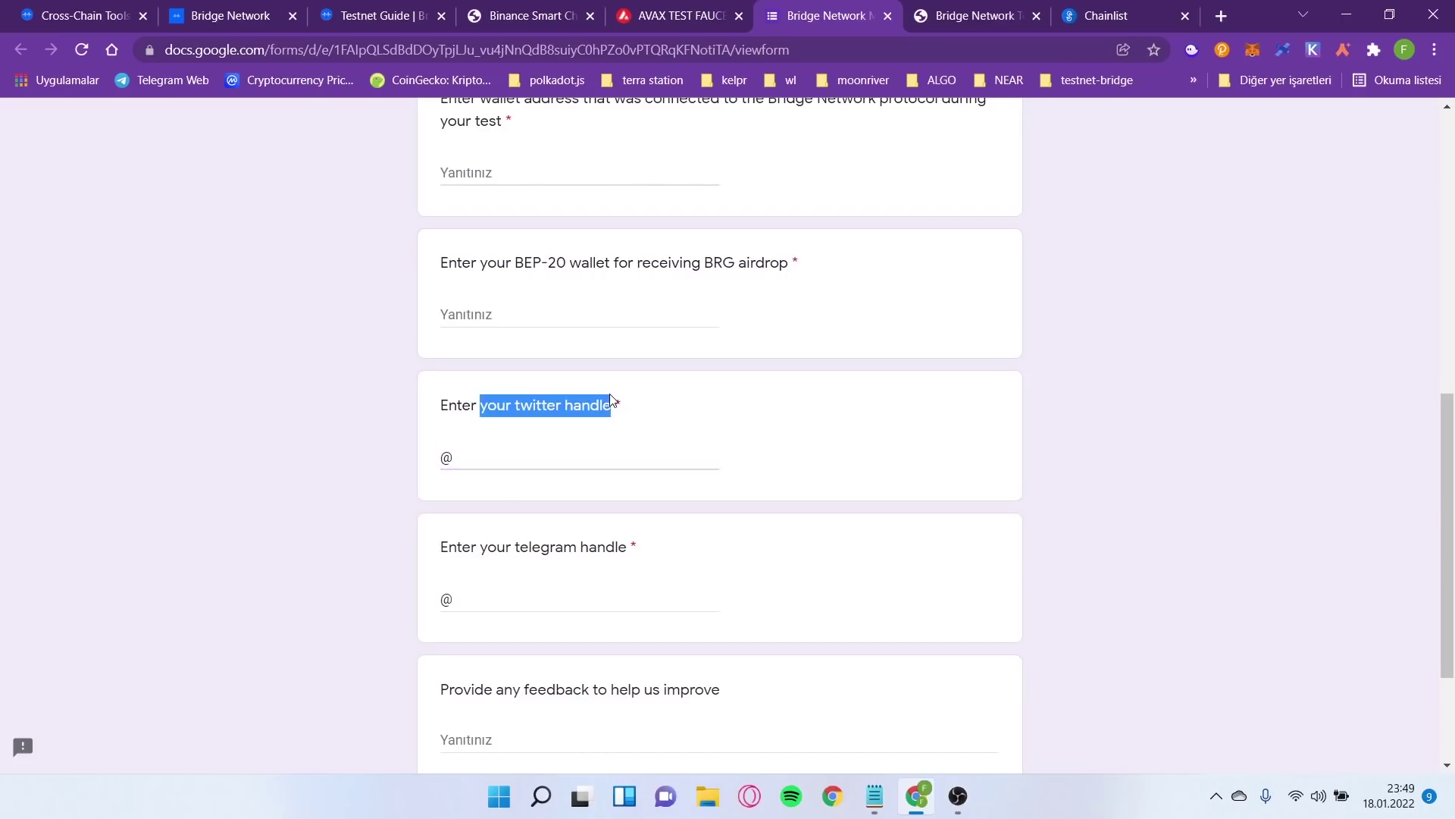
left_click(53, 16)
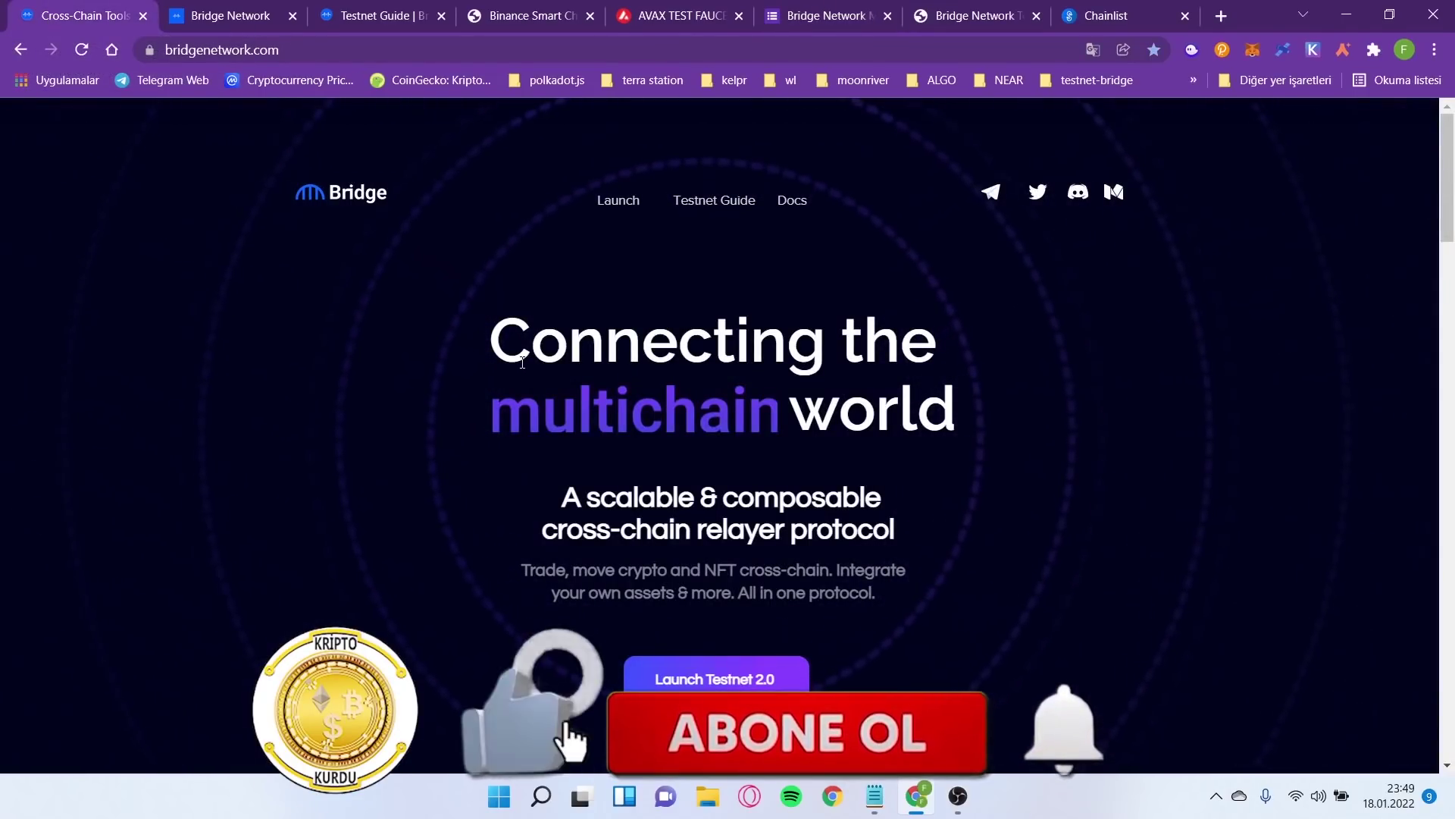